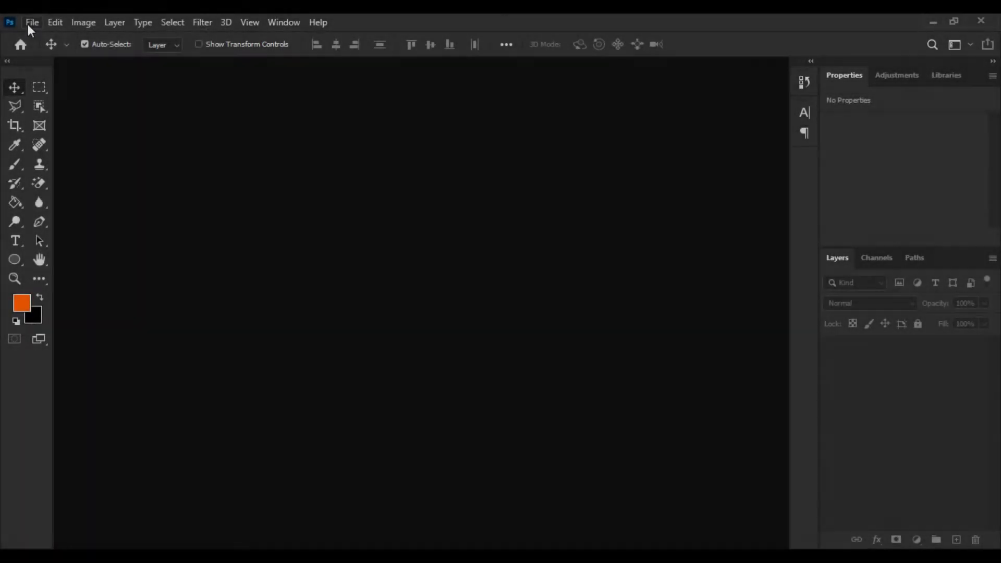
# Create a new document named Food Web Banner Design, 720 × 300 pixels at 300 pixels/inch with a white background.
pyautogui.click(32, 23)
pyautogui.click(47, 36)
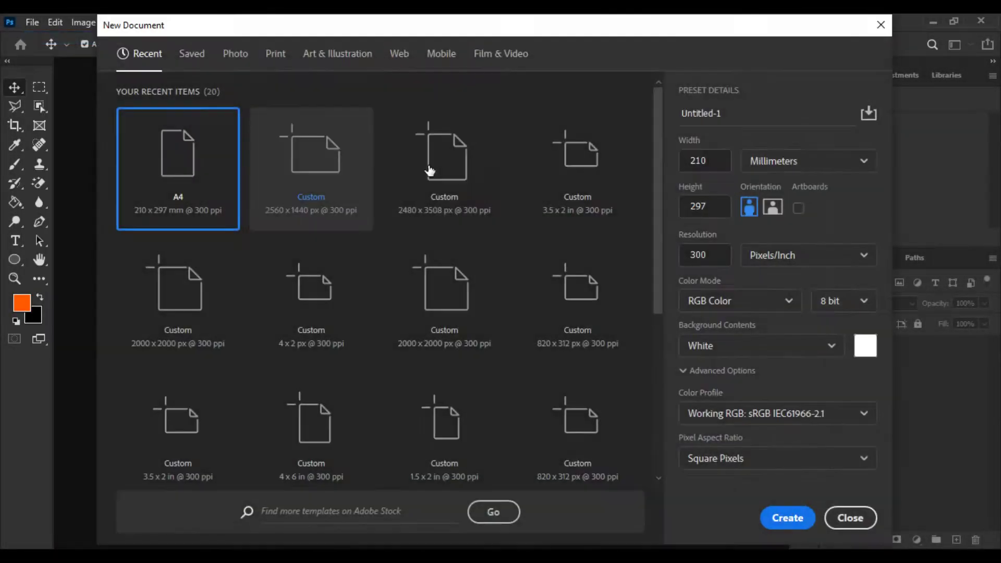
pyautogui.click(738, 114)
pyautogui.write('Food Web Banner Des')
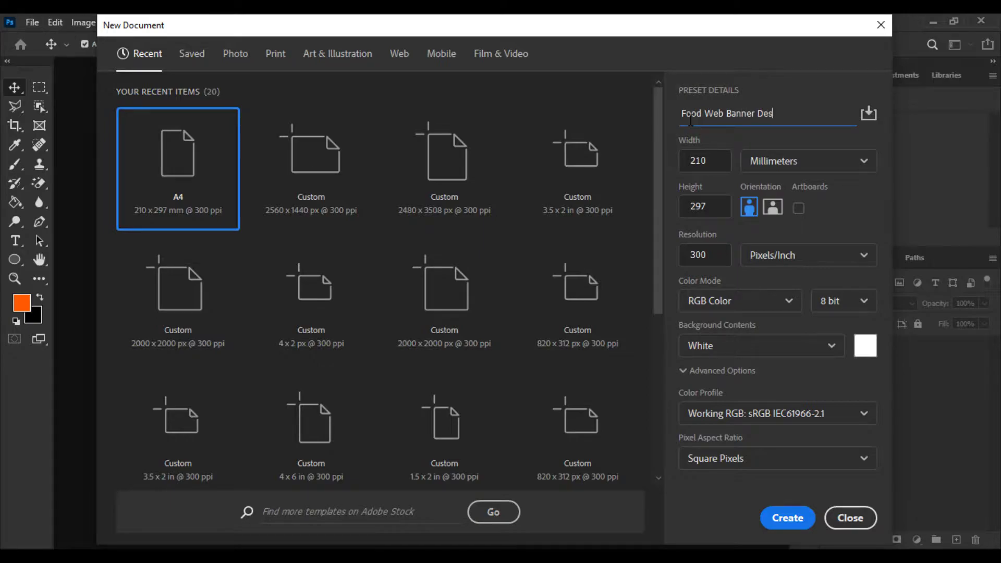
pyautogui.click(783, 163)
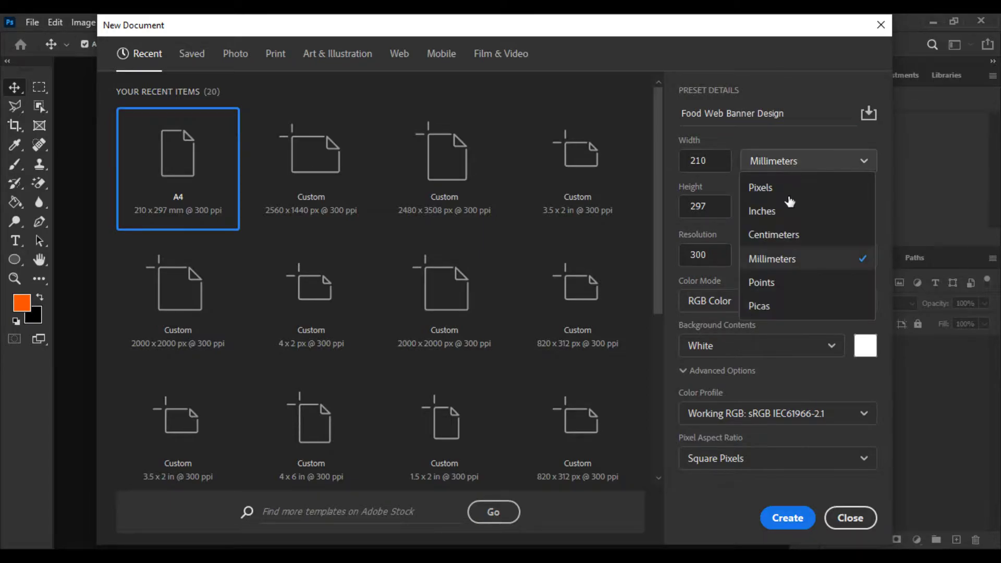
pyautogui.click(762, 187)
pyautogui.click(722, 162)
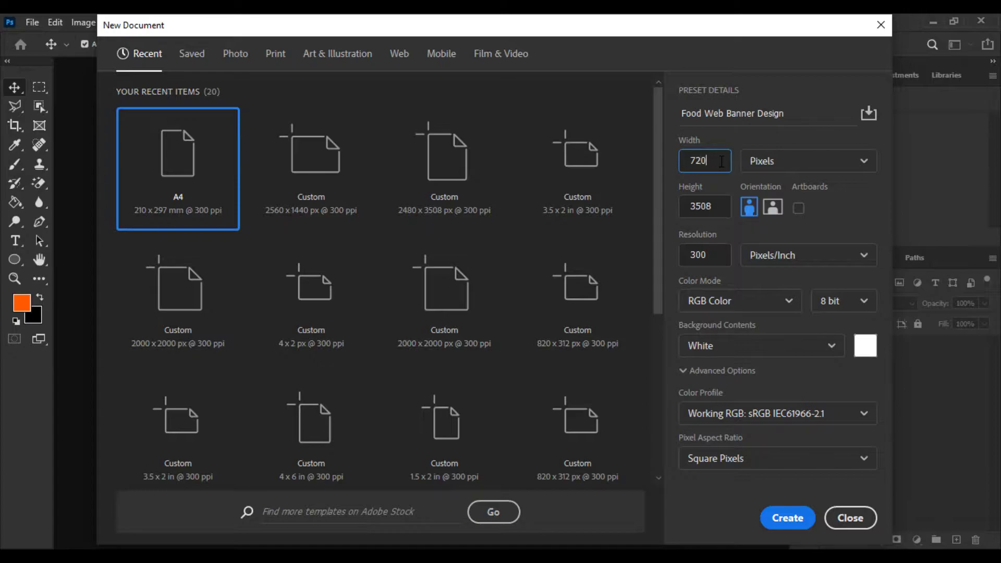
pyautogui.click(714, 209)
pyautogui.click(785, 518)
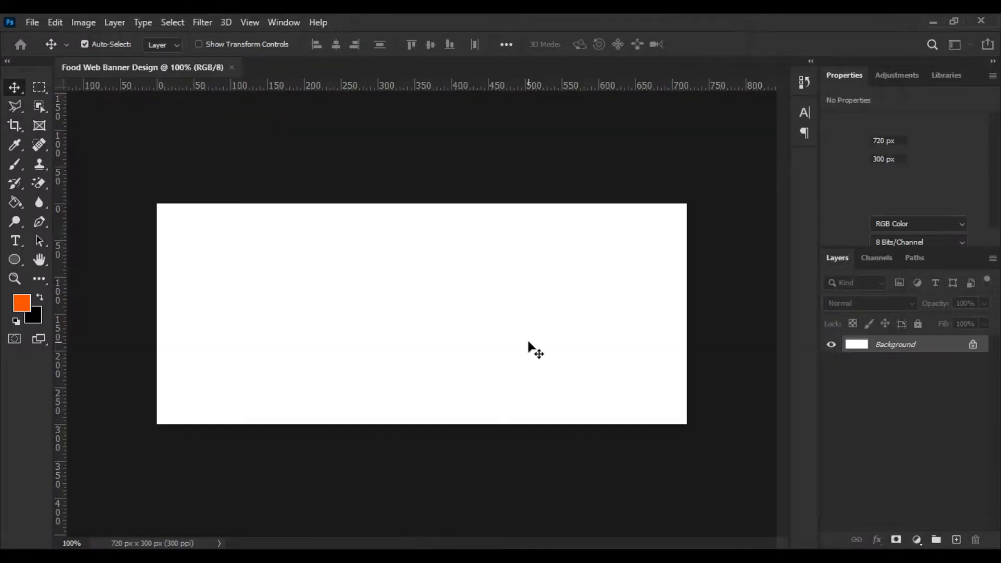
# Add a solid color fill layer in very dark navy blue over the whole banner.
pyautogui.scroll(1, 511, 334)
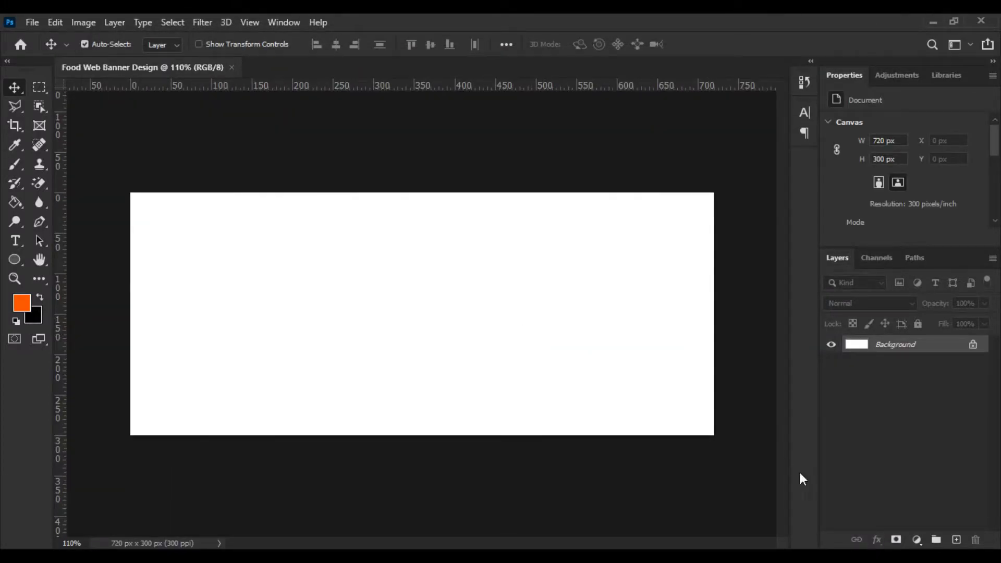
pyautogui.click(914, 538)
pyautogui.click(913, 283)
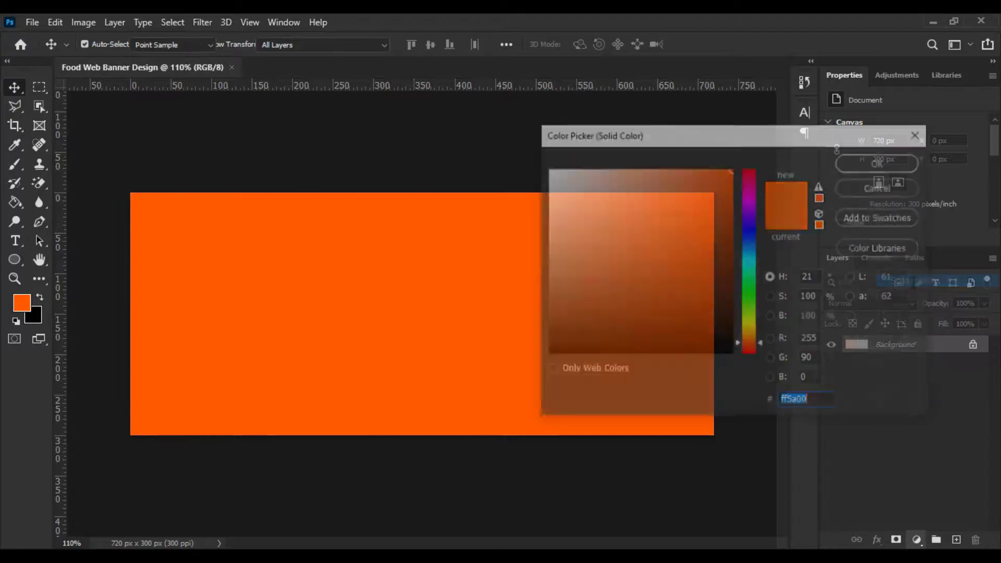
pyautogui.moveTo(749, 275); pyautogui.dragTo(749, 240)
pyautogui.click(718, 266)
pyautogui.click(693, 316)
pyautogui.moveTo(694, 316)
pyautogui.mouseDown()
pyautogui.moveTo(692, 337)
pyautogui.moveTo(700, 323)
pyautogui.mouseUp()
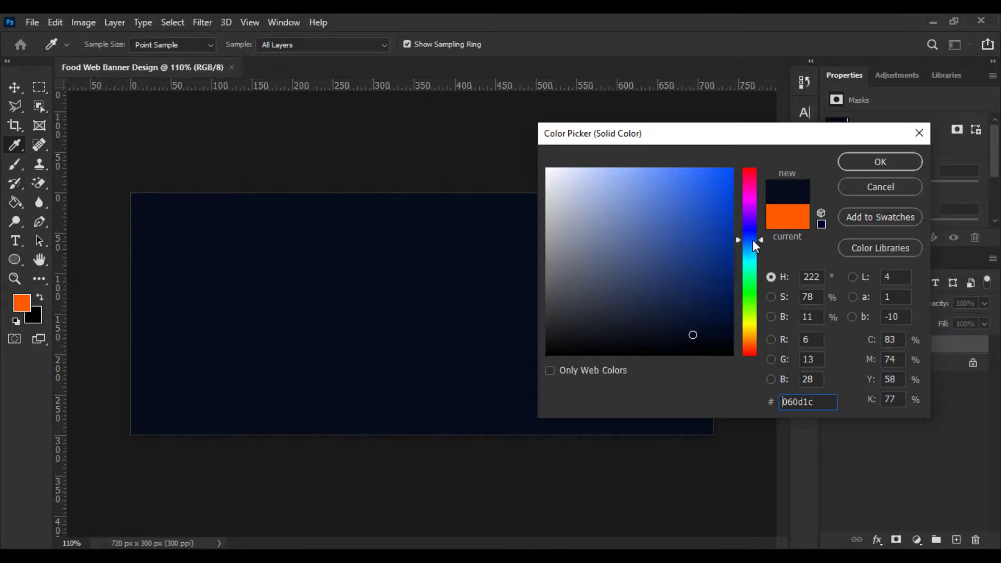
pyautogui.moveTo(754, 241); pyautogui.dragTo(752, 236)
pyautogui.moveTo(696, 330)
pyautogui.mouseDown()
pyautogui.moveTo(660, 328)
pyautogui.moveTo(722, 334)
pyautogui.moveTo(630, 334)
pyautogui.moveTo(652, 333)
pyautogui.mouseUp()
pyautogui.click(862, 160)
pyautogui.click(463, 461)
# Draw a white rounded square of about 135 × 135 px in the banner and round its corners further.
pyautogui.scroll(-2, 459, 459)
pyautogui.scroll(2, 455, 457)
pyautogui.scroll(-1, 451, 465)
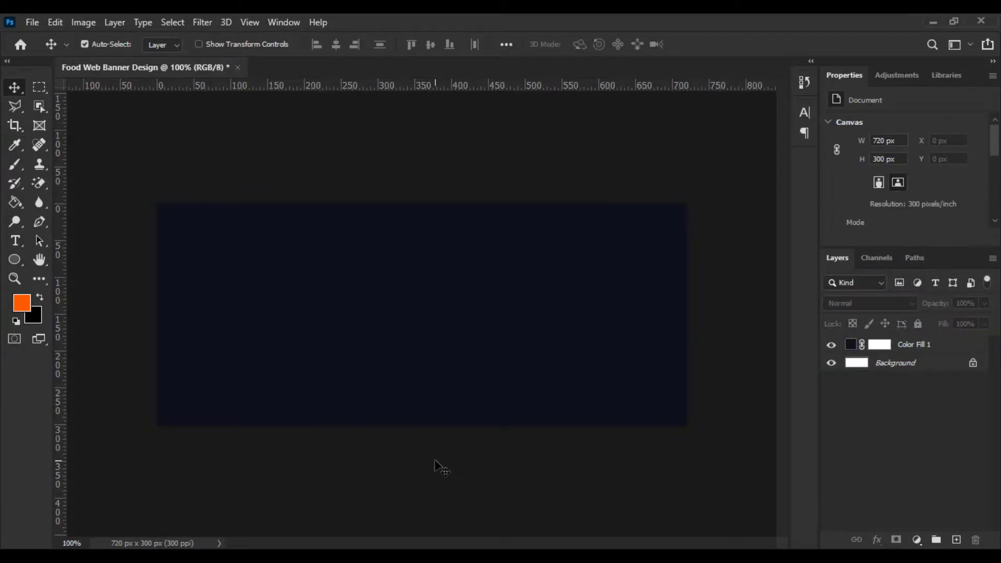
pyautogui.click(15, 260)
pyautogui.click(69, 275)
pyautogui.moveTo(331, 276); pyautogui.dragTo(420, 402)
pyautogui.scroll(3, 421, 402)
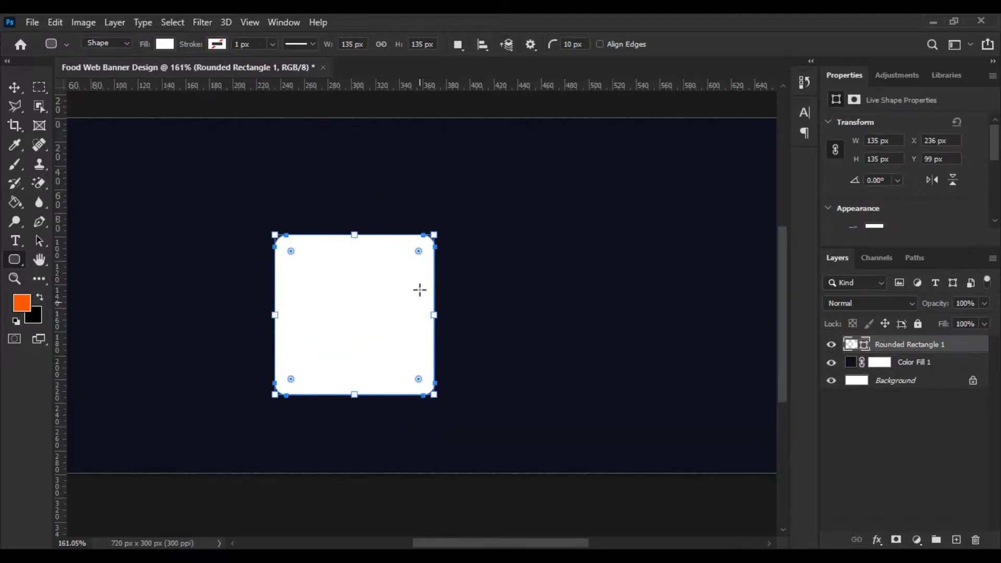
pyautogui.moveTo(419, 252); pyautogui.dragTo(411, 259)
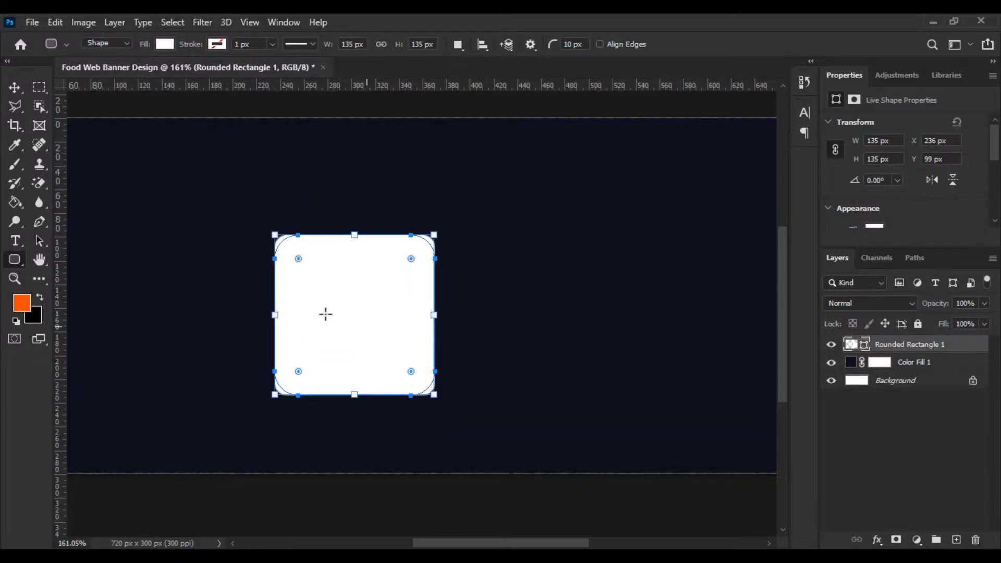
# Rotate the rounded square 45° into a diamond and scale it down to about 107 px per side.
pyautogui.click(13, 89)
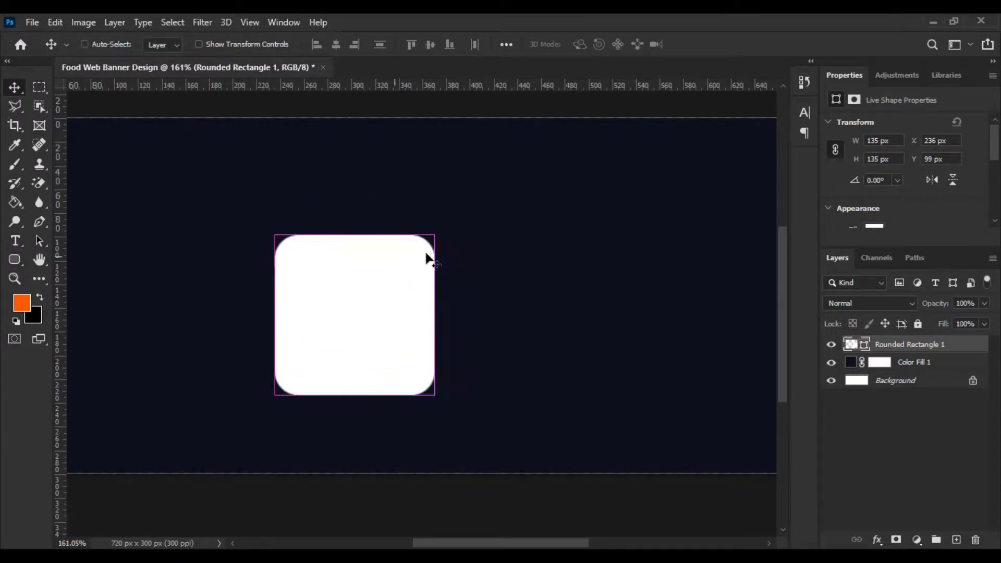
pyautogui.hotkey('ctrl', 't')
pyautogui.moveTo(443, 222); pyautogui.dragTo(440, 328)
pyautogui.scroll(-2, 483, 316)
pyautogui.press('Return')
# Duplicate the diamond twice, placing one copy diagonally up to its right and one directly above it with narrow gaps.
pyautogui.scroll(1, 396, 330)
pyautogui.moveTo(381, 339); pyautogui.dragTo(379, 236)
pyautogui.scroll(5, 450, 281)
pyautogui.scroll(-5, 439, 295)
pyautogui.scroll(4, 380, 220)
pyautogui.scroll(-3, 472, 301)
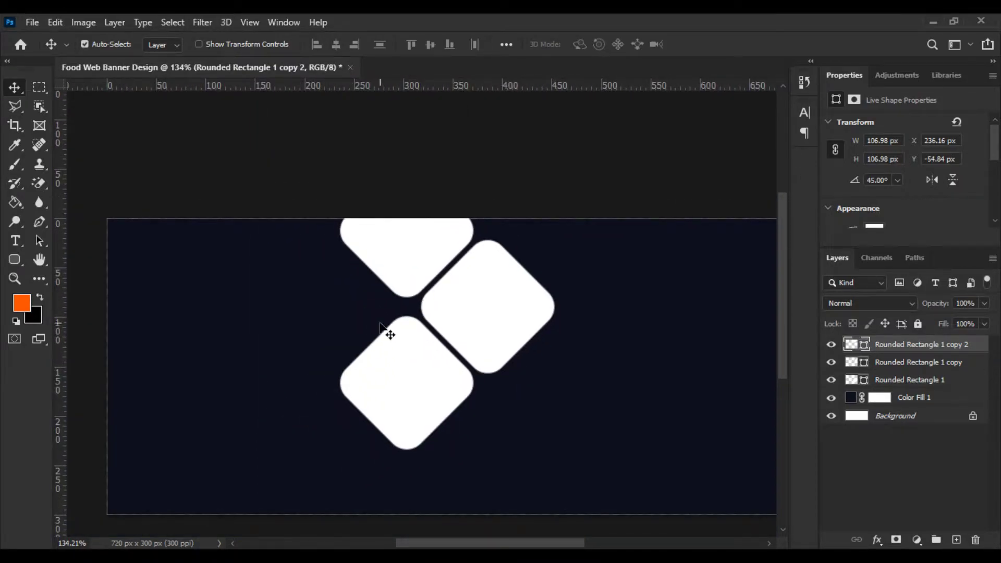
# Copy the right diamond to the left side of the cluster and enlarge the copy to about 134%.
pyautogui.moveTo(456, 315); pyautogui.dragTo(205, 306)
pyautogui.press('ctrl')
pyautogui.hotkey('ctrl', 't')
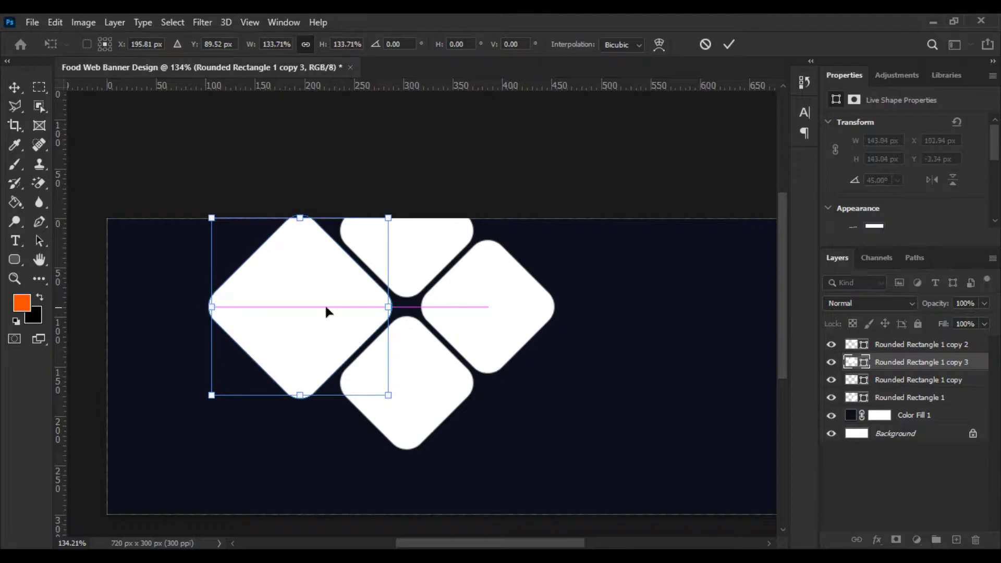
pyautogui.scroll(1, 320, 304)
pyautogui.press('Return')
pyautogui.scroll(-1, 334, 312)
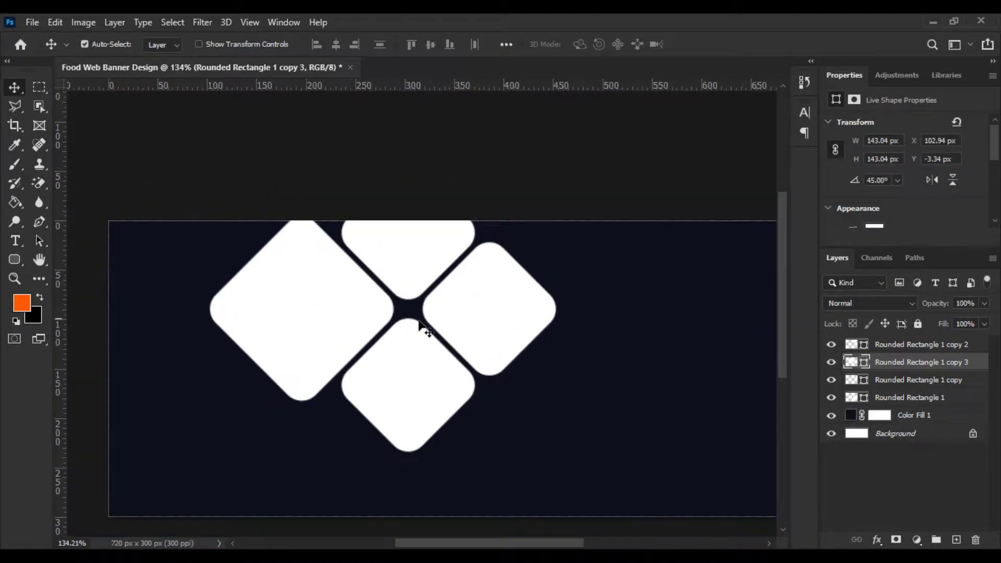
# Select all four diamonds together and move them into the right half of the banner, fully inside the canvas.
pyautogui.keyDown('ctrl'); pyautogui.click(908, 350); pyautogui.keyUp('ctrl')
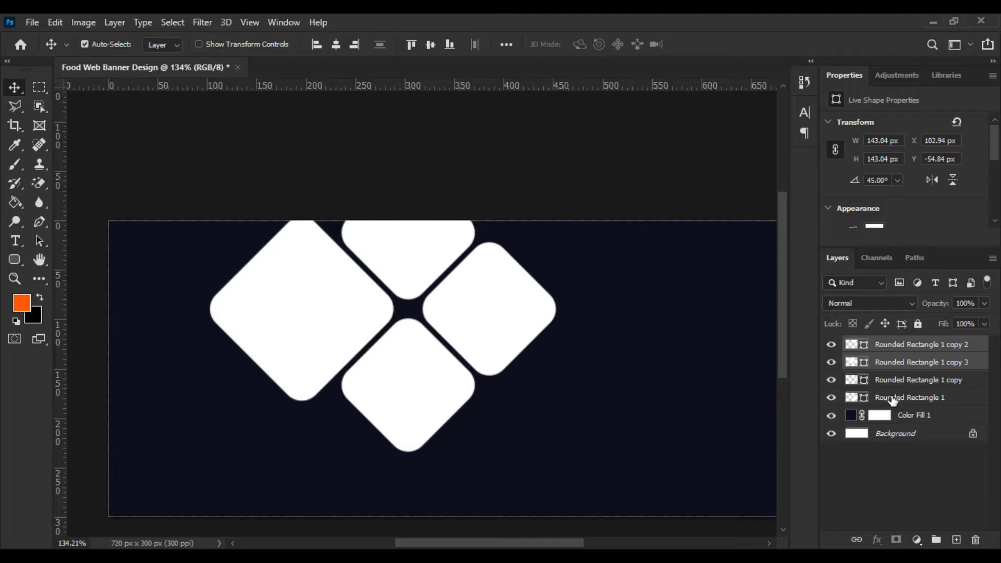
pyautogui.keyDown('shift'); pyautogui.click(893, 398); pyautogui.keyUp('shift')
pyautogui.keyDown('ctrl'); pyautogui.click(898, 350); pyautogui.keyUp('ctrl')
pyautogui.hotkey('ctrl', 'y')
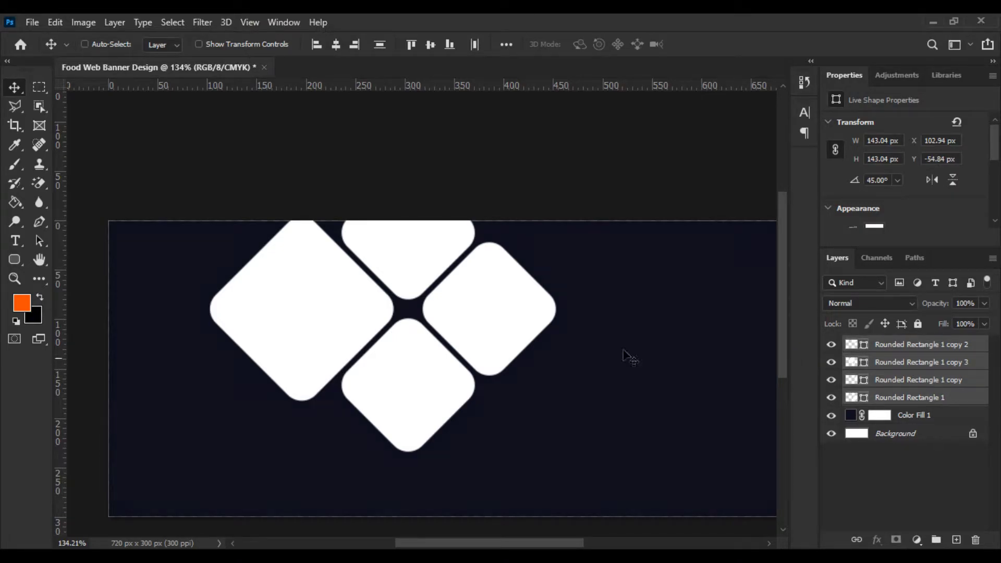
pyautogui.moveTo(471, 324); pyautogui.dragTo(672, 387)
pyautogui.scroll(-2, 677, 386)
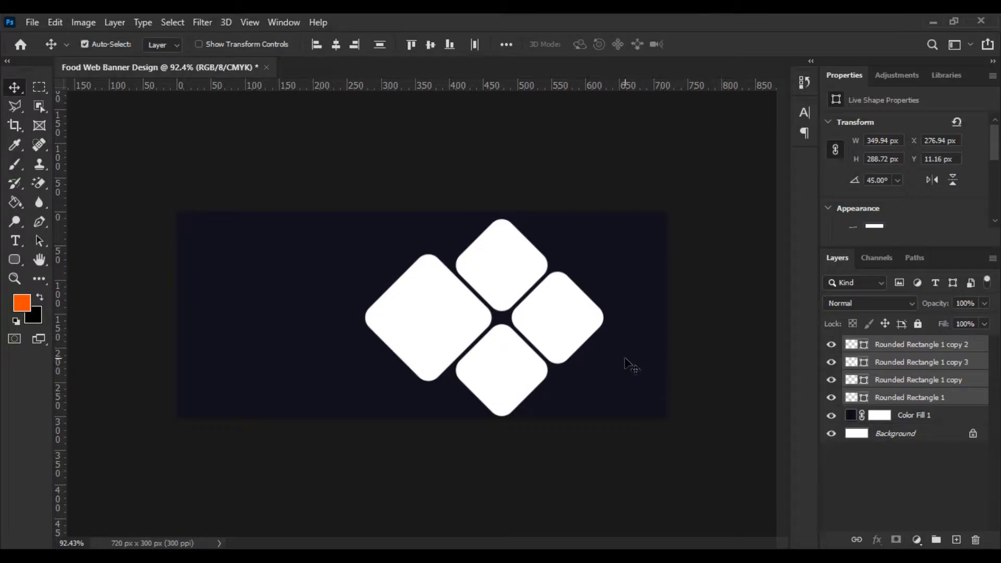
# Scale the four diamonds down together to about 306 × 252 px and center them vertically in the banner's right part.
pyautogui.hotkey('ctrl', 't')
pyautogui.moveTo(604, 319); pyautogui.dragTo(595, 319)
pyautogui.press('Return')
pyautogui.scroll(1, 574, 327)
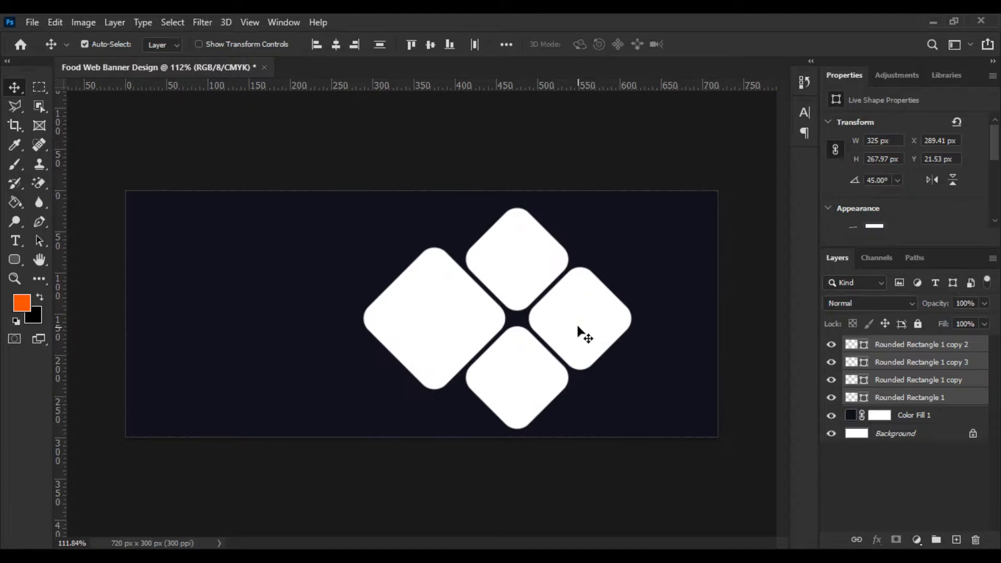
pyautogui.hotkey('ctrl', 't')
pyautogui.moveTo(576, 323); pyautogui.dragTo(656, 315)
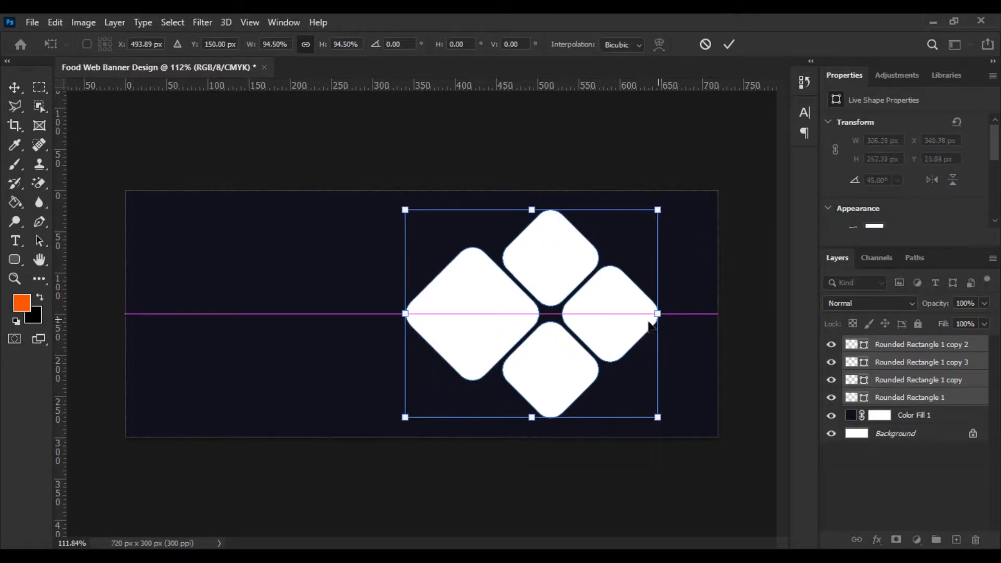
pyautogui.press('Return')
pyautogui.scroll(1, 643, 349)
pyautogui.scroll(1, 642, 351)
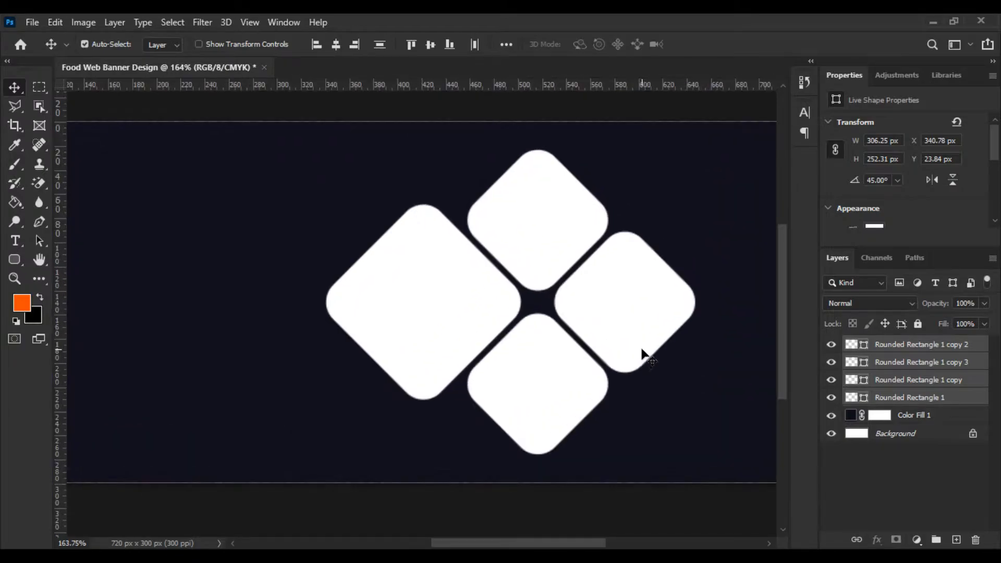
pyautogui.scroll(-2, 647, 351)
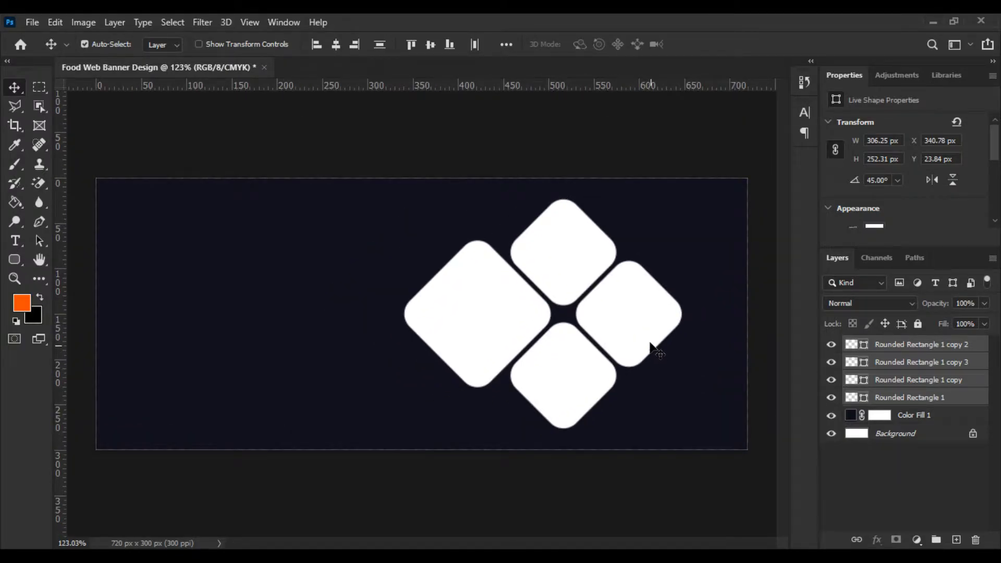
# Place the food bowl photo as an embedded image and position it over the large left diamond.
pyautogui.click(161, 127)
pyautogui.click(37, 22)
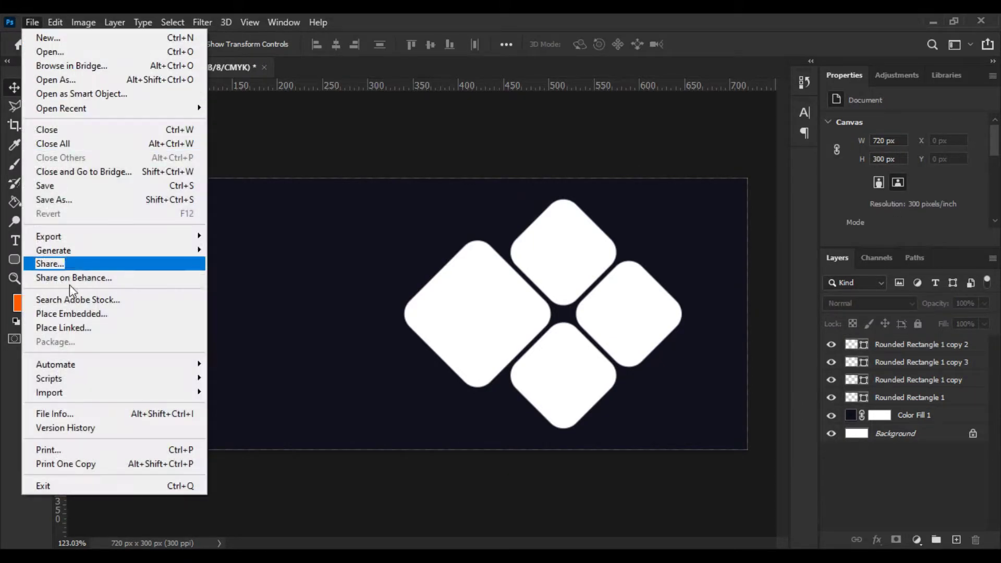
pyautogui.click(76, 314)
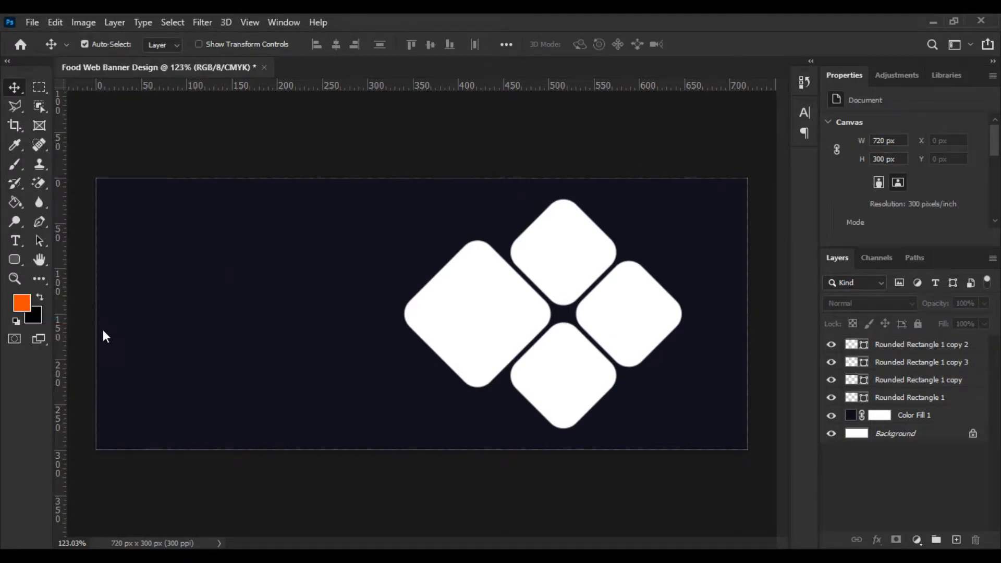
pyautogui.moveTo(480, 328); pyautogui.dragTo(514, 332)
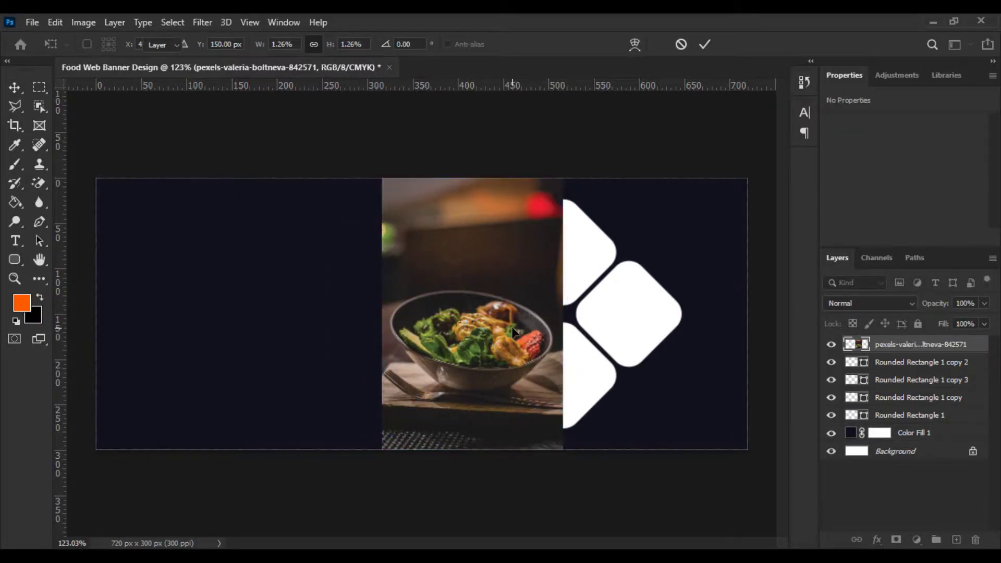
# Move the photo layer directly above the large diamond's layer and clip it to that diamond.
pyautogui.click(833, 346)
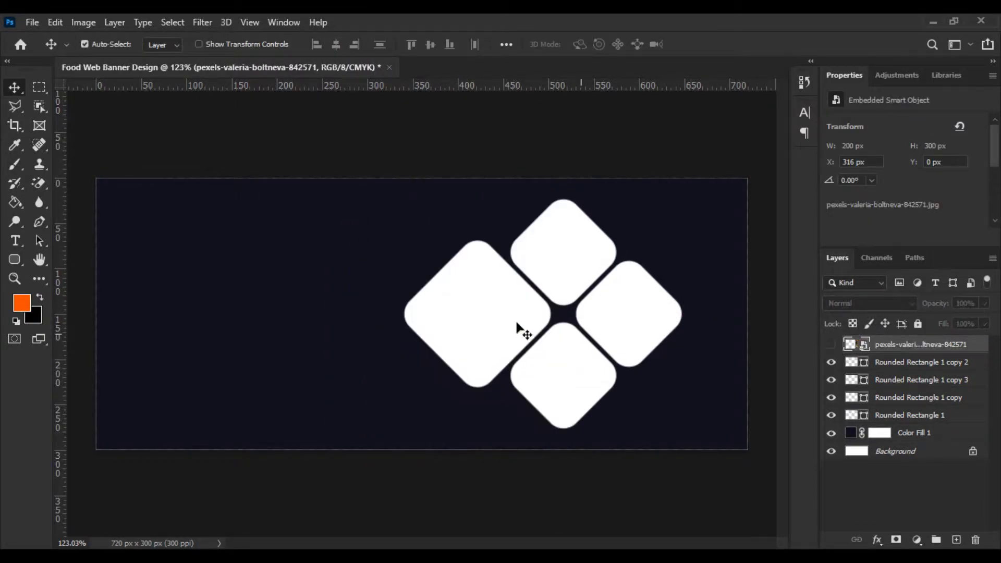
pyautogui.click(516, 331)
pyautogui.moveTo(900, 348); pyautogui.dragTo(899, 370)
pyautogui.click(831, 362)
pyautogui.rightClick(891, 372)
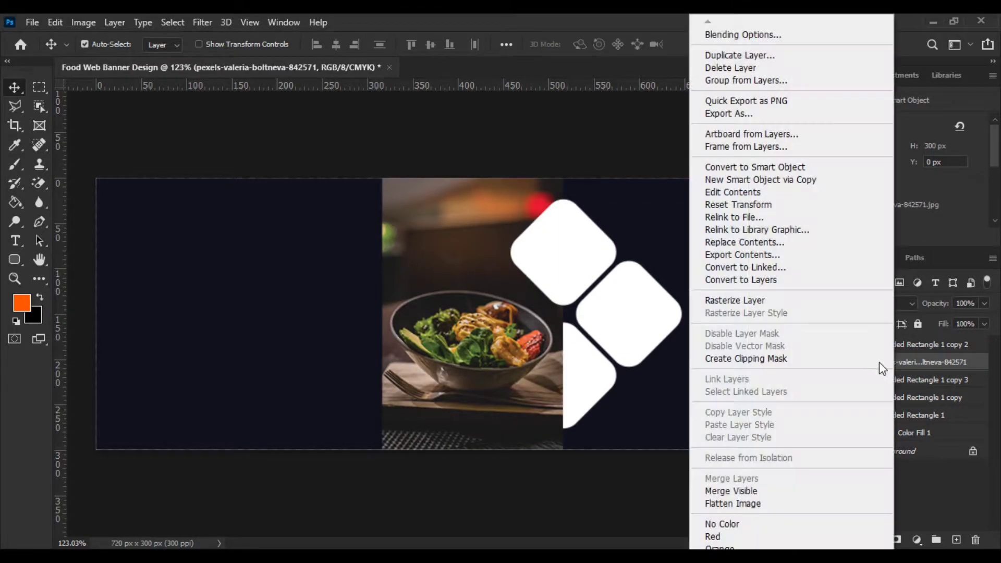
pyautogui.click(744, 356)
# Shift and scale the clipped photo to about 171 × 256 px so the bowl fits inside the large diamond.
pyautogui.scroll(3, 594, 340)
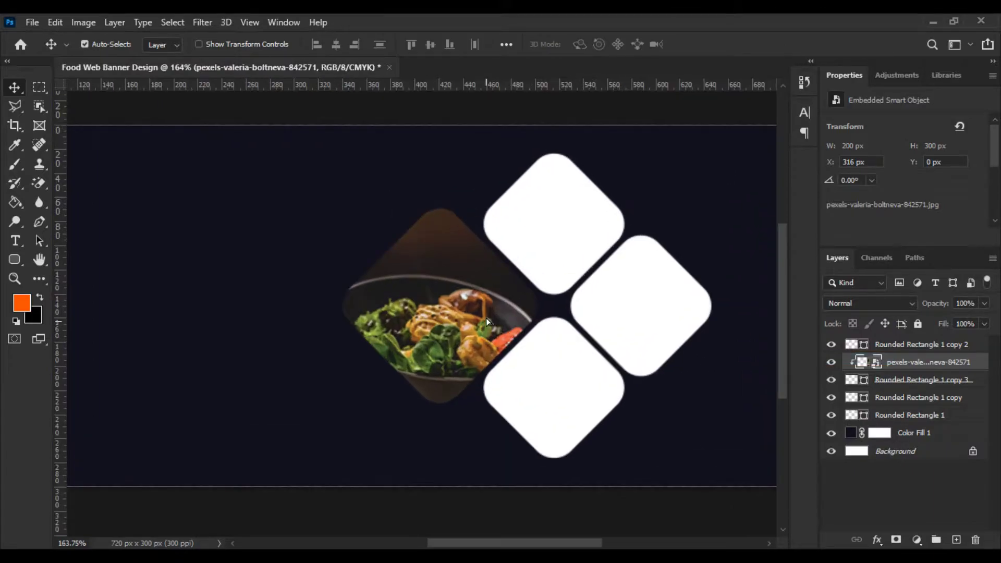
pyautogui.moveTo(486, 324); pyautogui.dragTo(481, 295)
pyautogui.hotkey('ctrl', 't')
pyautogui.moveTo(547, 283); pyautogui.dragTo(538, 285)
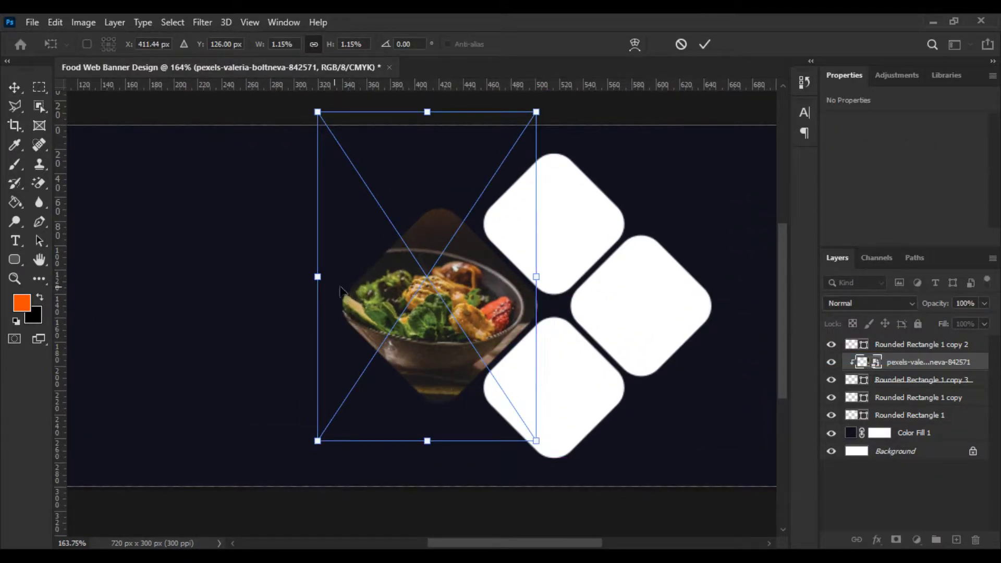
pyautogui.moveTo(319, 277); pyautogui.dragTo(336, 282)
pyautogui.scroll(5, 553, 313)
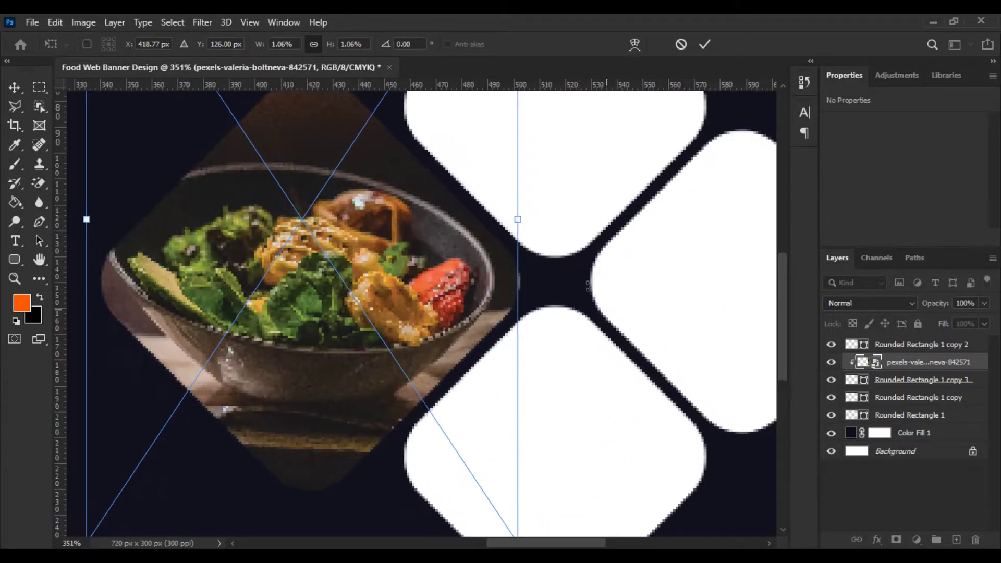
pyautogui.moveTo(515, 218); pyautogui.dragTo(519, 219)
pyautogui.press('Return')
pyautogui.scroll(-4, 537, 272)
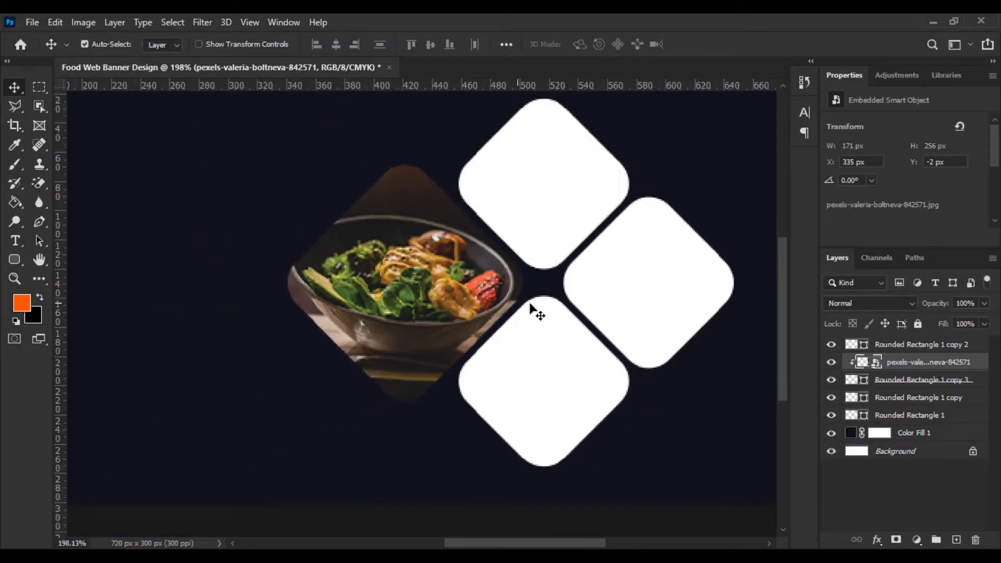
# Add a 2 px orange outside stroke at 100% opacity to the large diamond.
pyautogui.rightClick(903, 383)
pyautogui.click(744, 36)
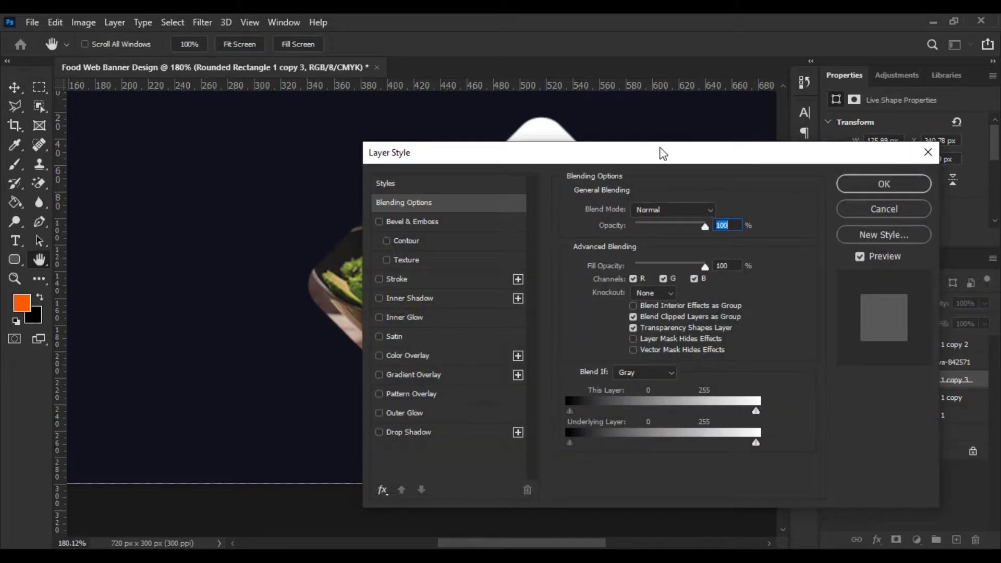
pyautogui.moveTo(564, 153); pyautogui.dragTo(706, 150)
pyautogui.click(532, 276)
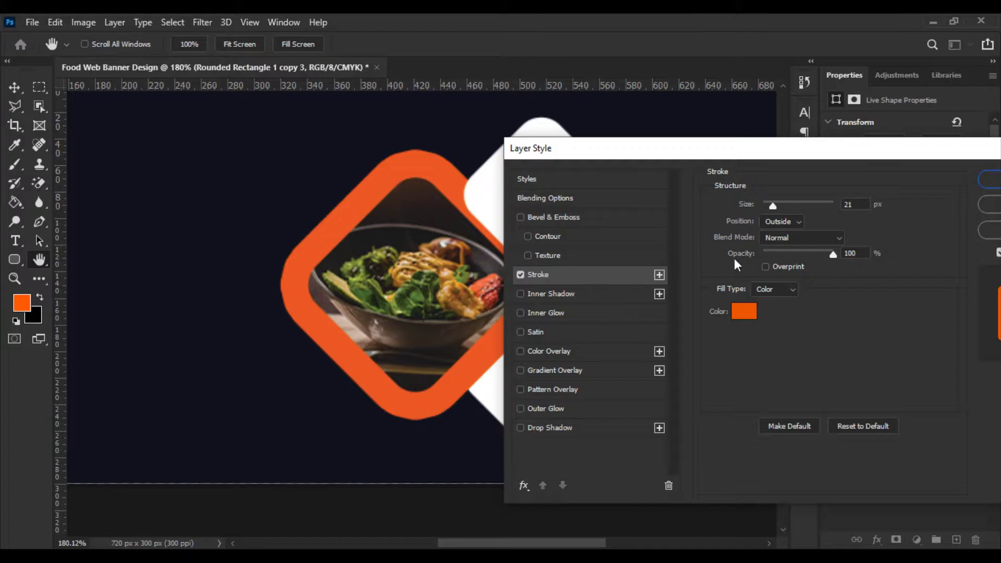
pyautogui.moveTo(776, 205); pyautogui.dragTo(763, 209)
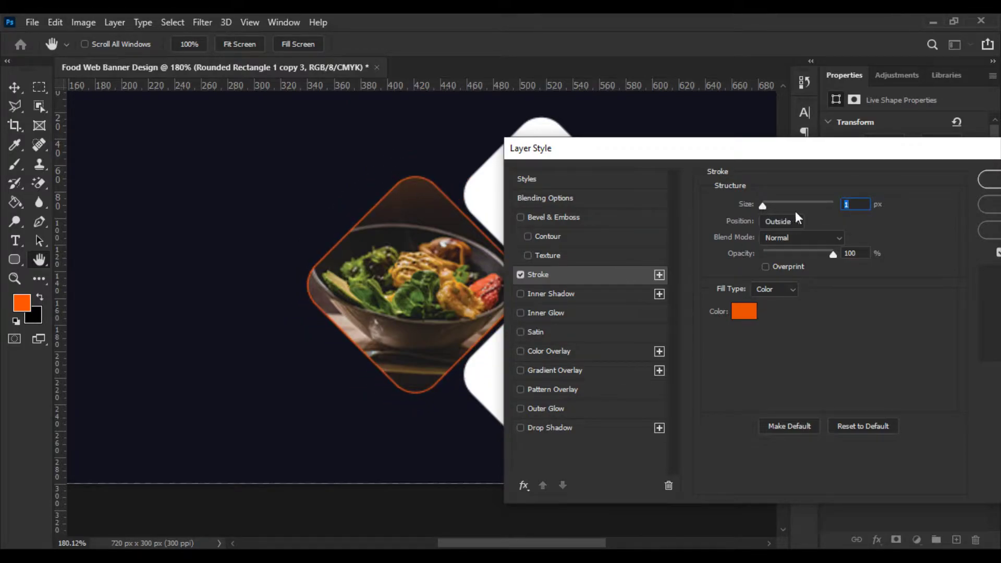
pyautogui.write('3')
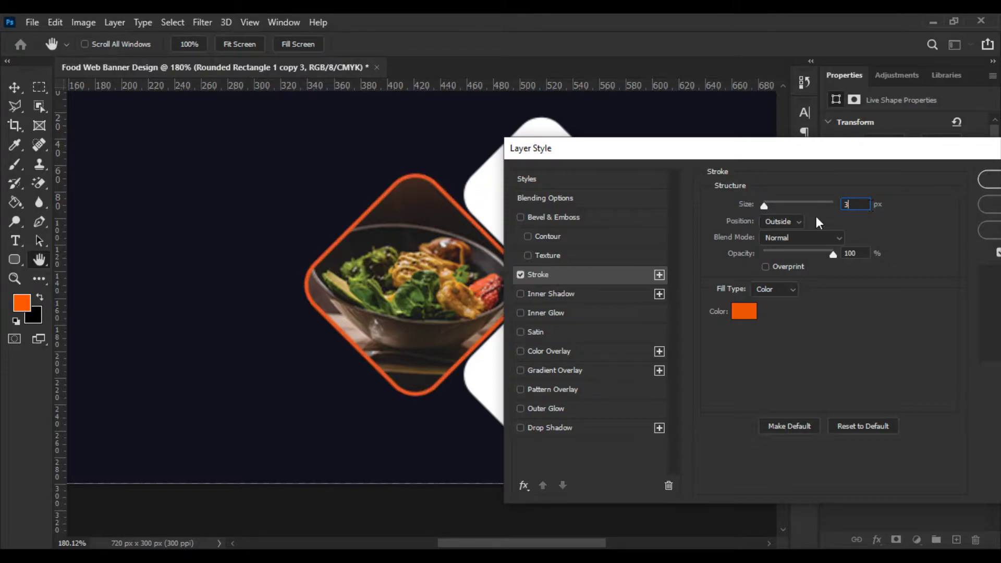
pyautogui.press('BackSpace')
pyautogui.write('2')
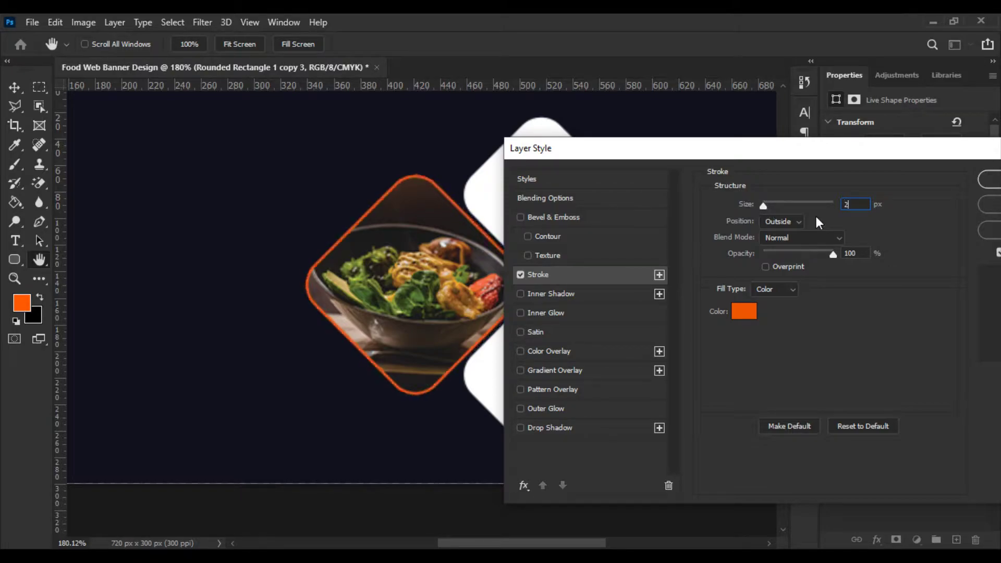
pyautogui.moveTo(797, 155); pyautogui.dragTo(703, 247)
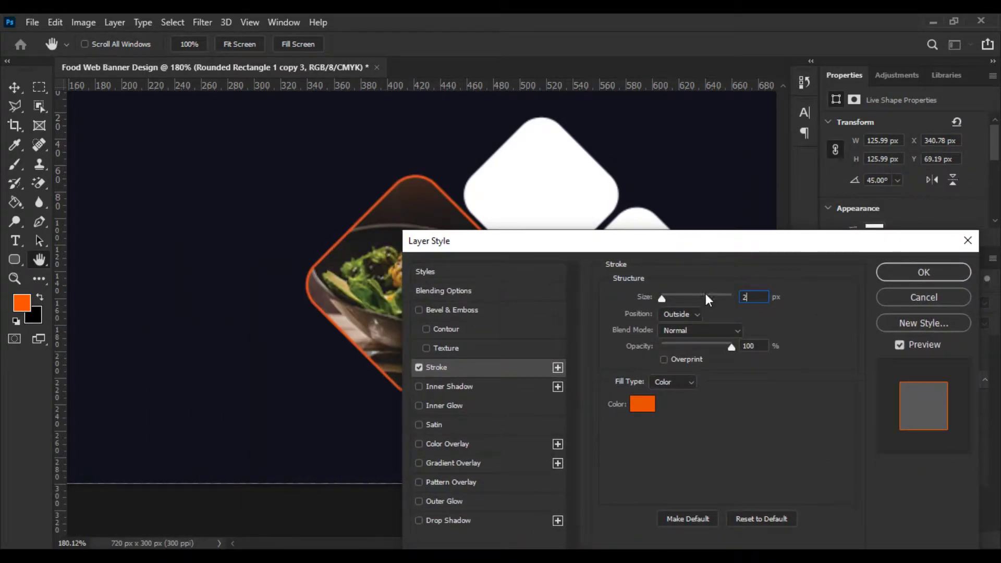
pyautogui.click(910, 274)
pyautogui.scroll(3, 588, 353)
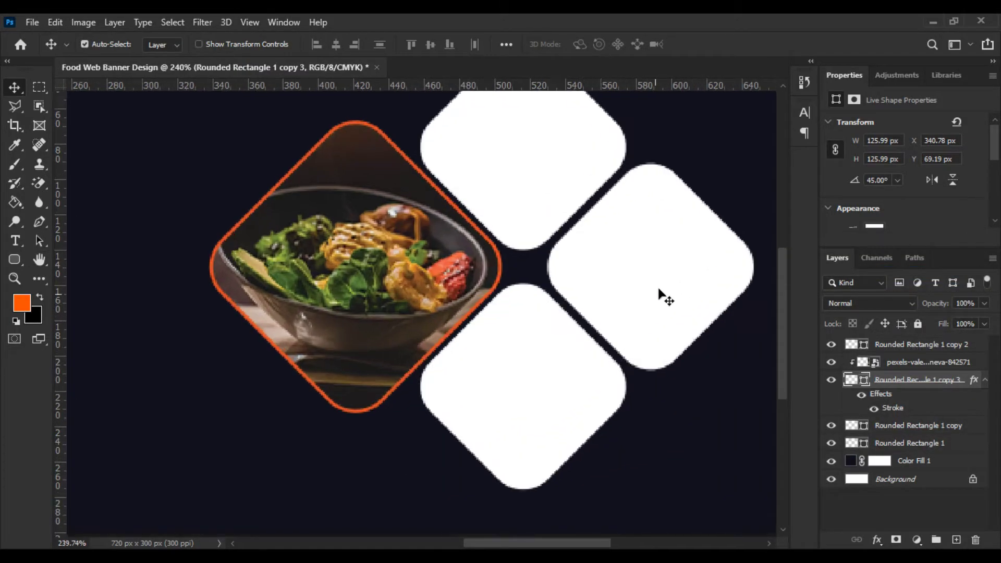
# Spread the small diamonds outward: the right one to about X 534 px, the lower to Y 164 px, the upper to Y 17 px.
pyautogui.scroll(-3, 651, 302)
pyautogui.keyDown('ctrl'); pyautogui.click(594, 241); pyautogui.keyUp('ctrl')
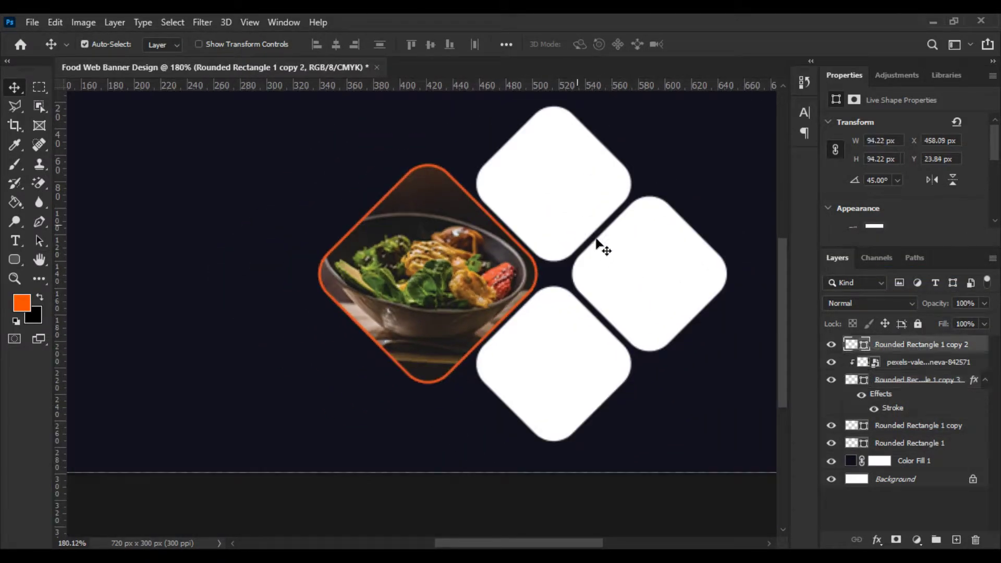
pyautogui.keyDown('ctrl'); pyautogui.click(629, 279); pyautogui.keyUp('ctrl')
pyautogui.moveTo(642, 280); pyautogui.dragTo(648, 277)
pyautogui.moveTo(580, 334); pyautogui.dragTo(580, 341)
pyautogui.moveTo(566, 223); pyautogui.dragTo(566, 214)
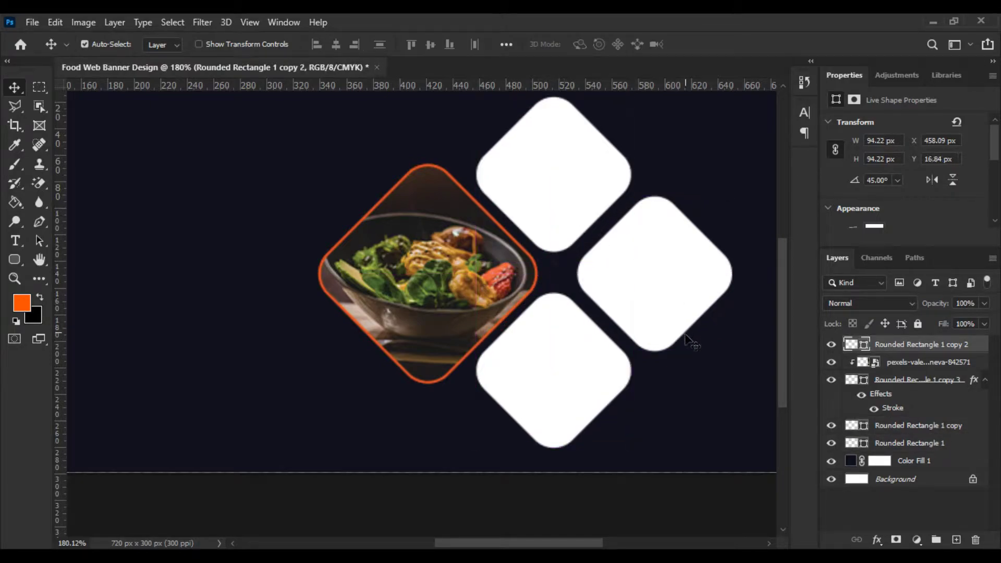
pyautogui.scroll(-3, 694, 339)
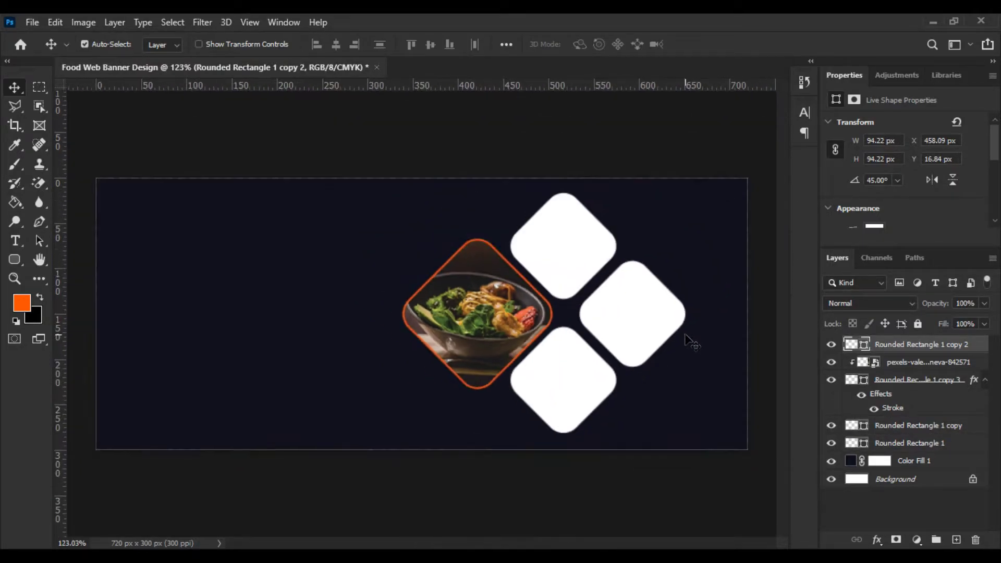
# Place the skewer plate photo as an embedded image and position it over the small diamonds at X 437 px.
pyautogui.scroll(1, 620, 334)
pyautogui.click(621, 335)
pyautogui.click(39, 18)
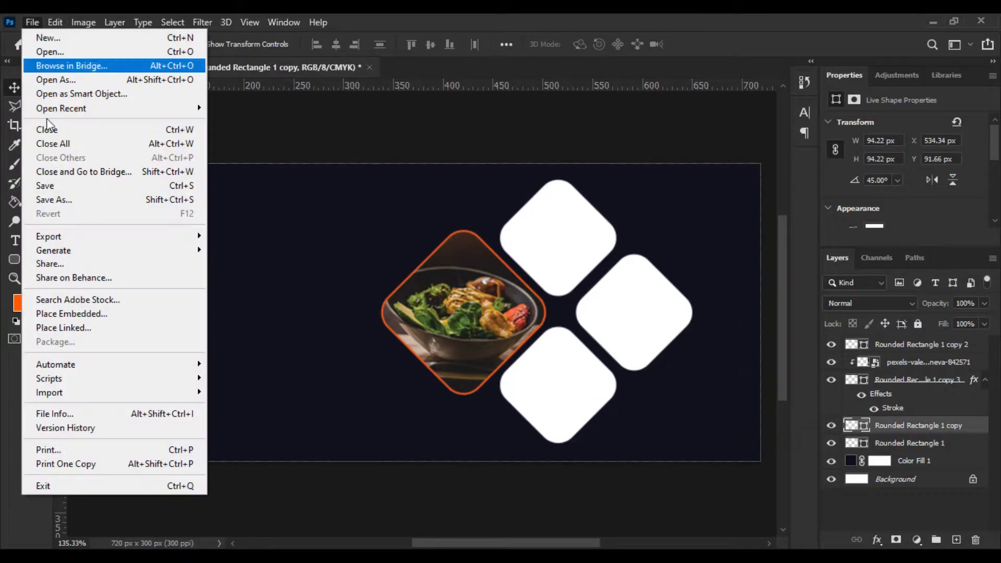
pyautogui.click(98, 314)
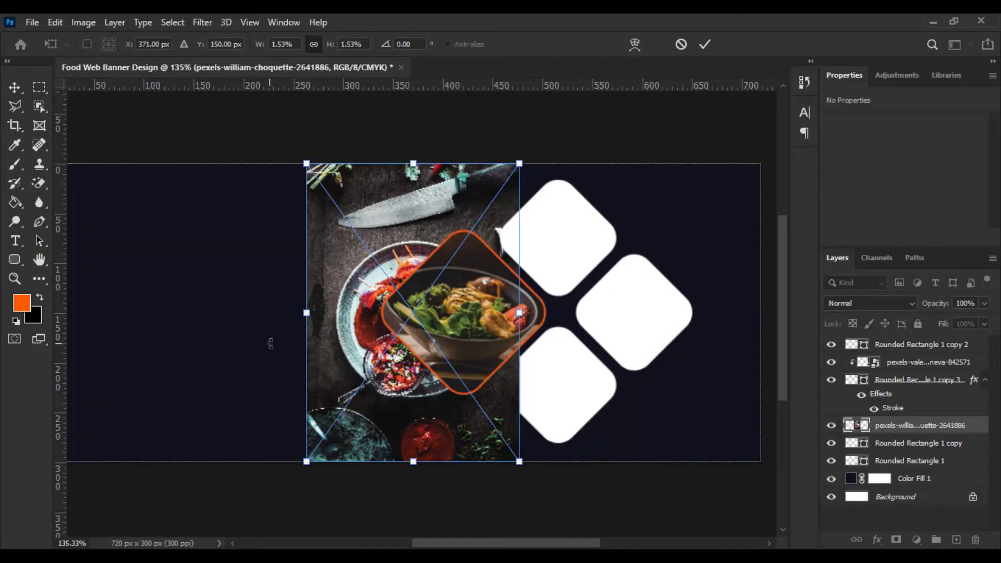
pyautogui.moveTo(468, 383); pyautogui.dragTo(632, 383)
pyautogui.press('Return')
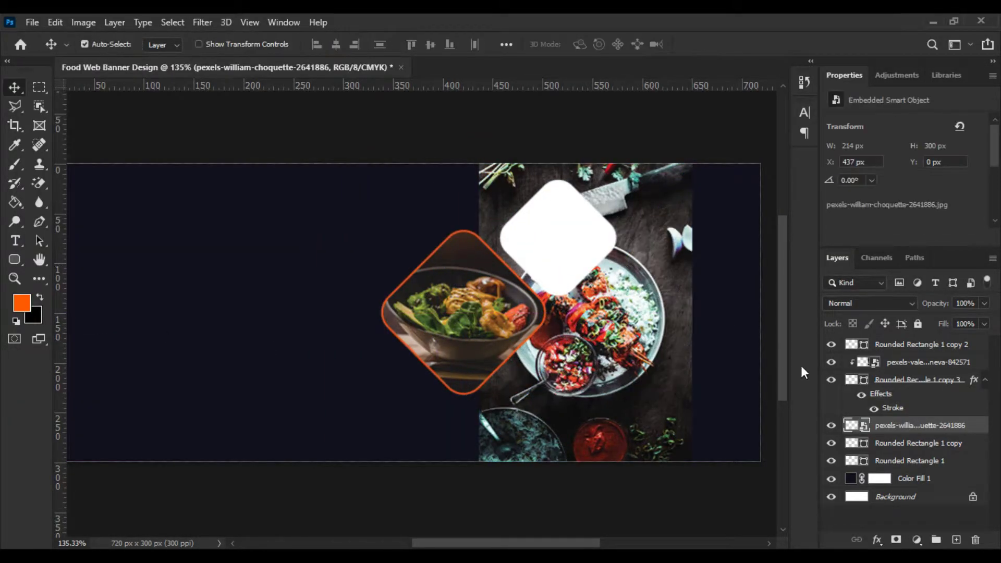
# Move the skewer photo layer directly above the upper diamond's layer and clip it to that diamond.
pyautogui.moveTo(897, 437); pyautogui.dragTo(895, 344)
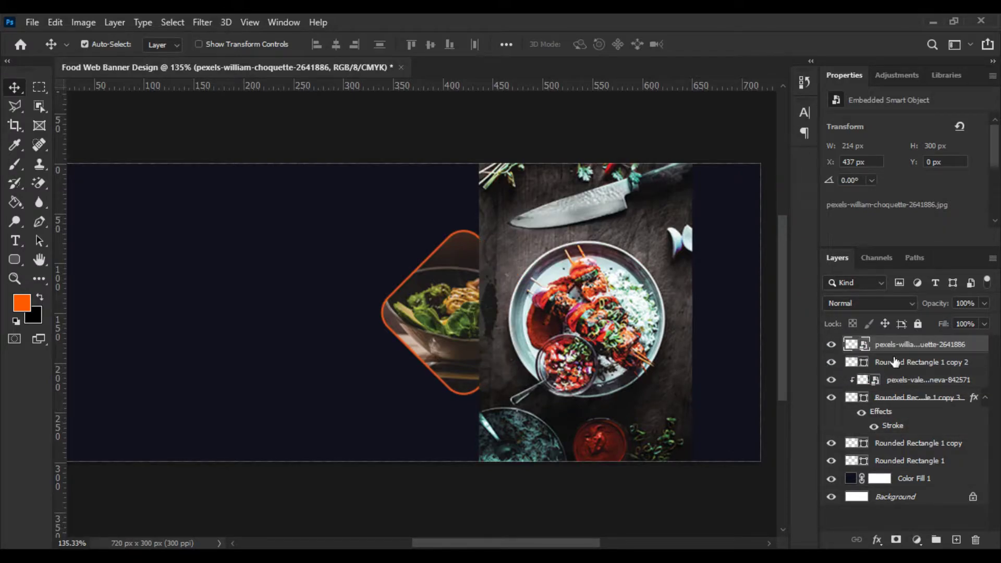
pyautogui.rightClick(895, 363)
pyautogui.click(751, 356)
# Shift and scale the clipped skewer photo to about 124 × 173 px so the plate fits inside the upper diamond.
pyautogui.moveTo(570, 281); pyautogui.dragTo(568, 225)
pyautogui.hotkey('ctrl', 't')
pyautogui.moveTo(682, 266); pyautogui.dragTo(617, 237)
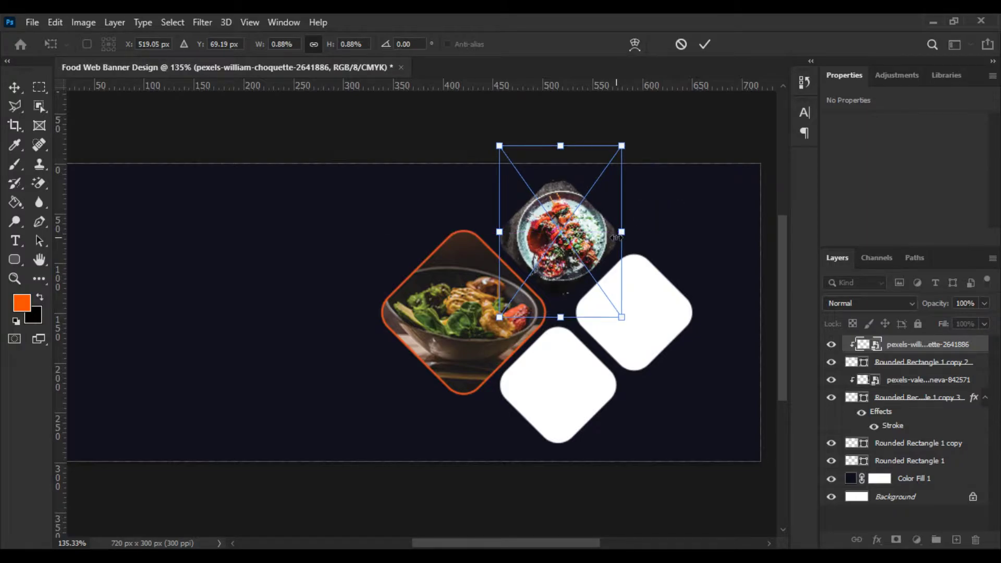
pyautogui.press('Return')
# Copy the large diamond's layer style and paste it onto the upper diamond.
pyautogui.scroll(3, 689, 276)
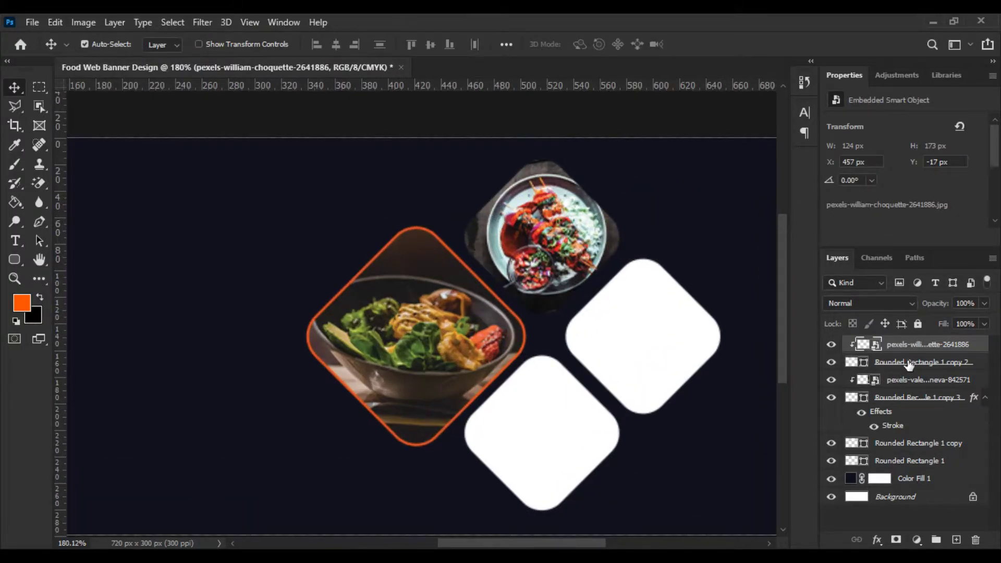
pyautogui.rightClick(896, 404)
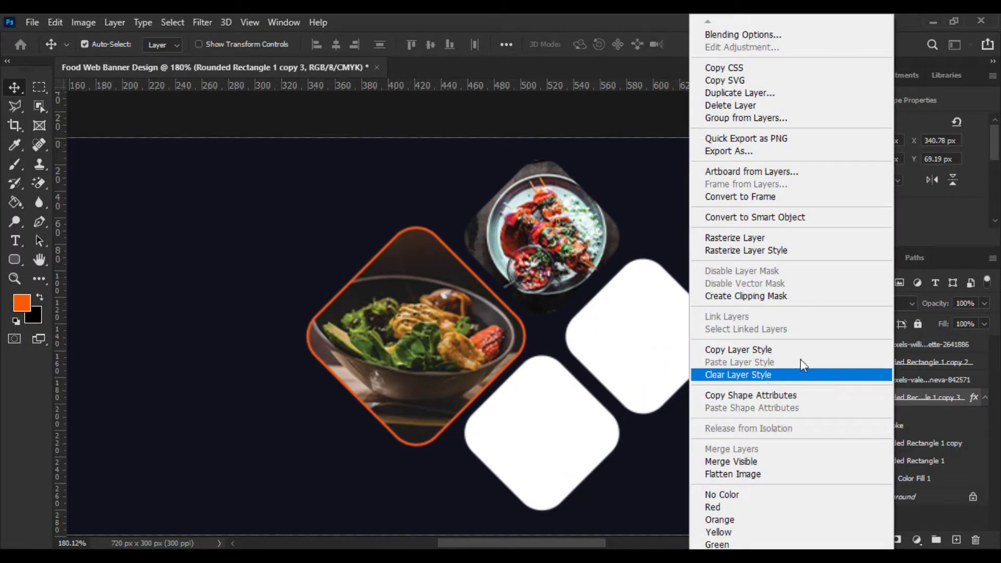
pyautogui.click(746, 350)
pyautogui.rightClick(905, 362)
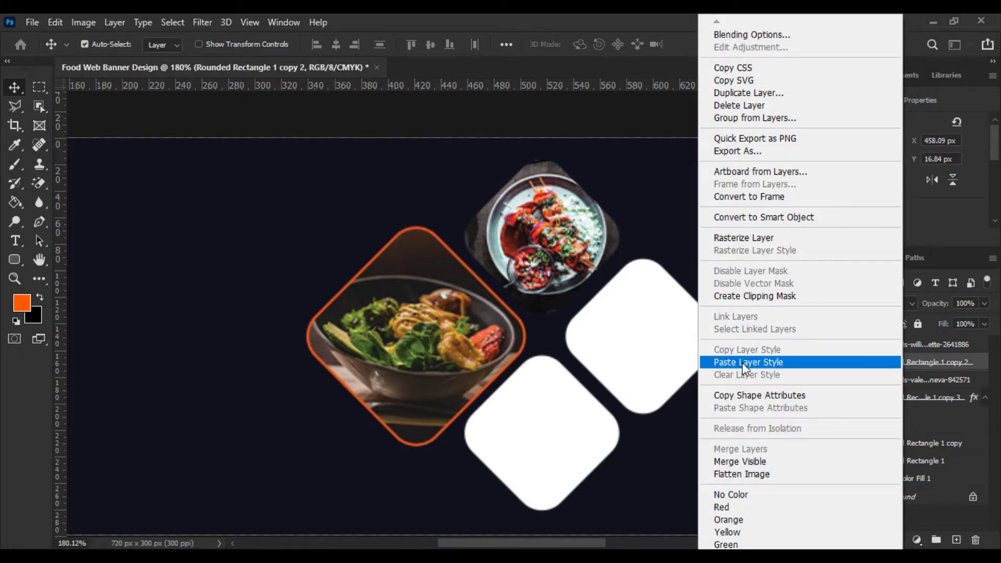
pyautogui.click(748, 362)
# Place the flatbread and fried food photo as an embedded image, scaled to about 220 × 124 px over the lower diamond.
pyautogui.moveTo(592, 340); pyautogui.dragTo(577, 336)
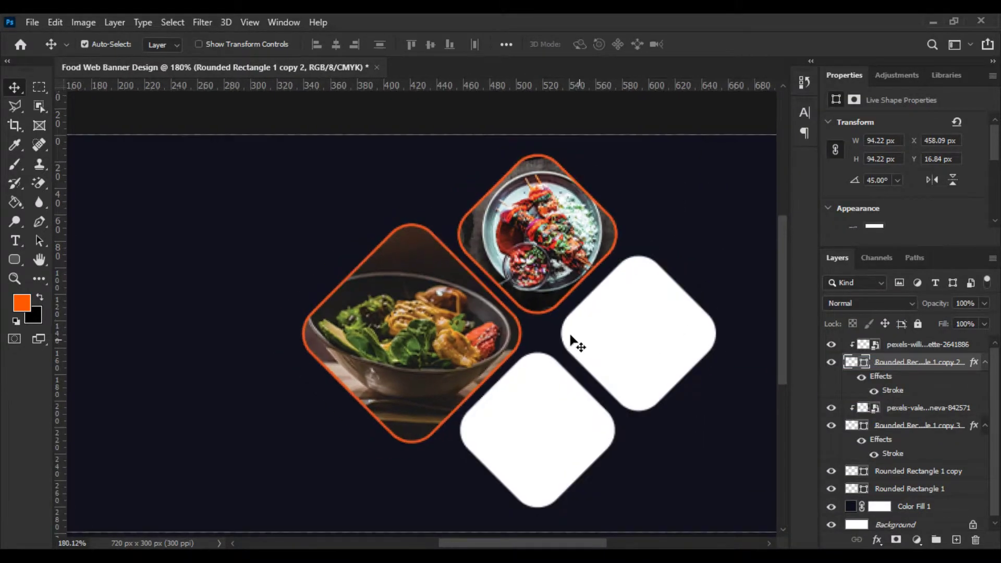
pyautogui.click(38, 22)
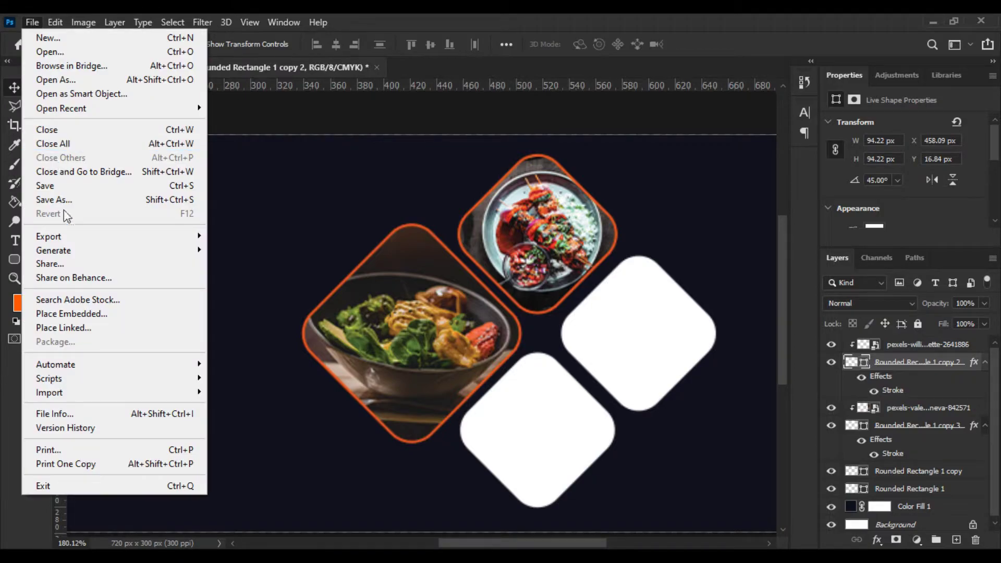
pyautogui.click(75, 312)
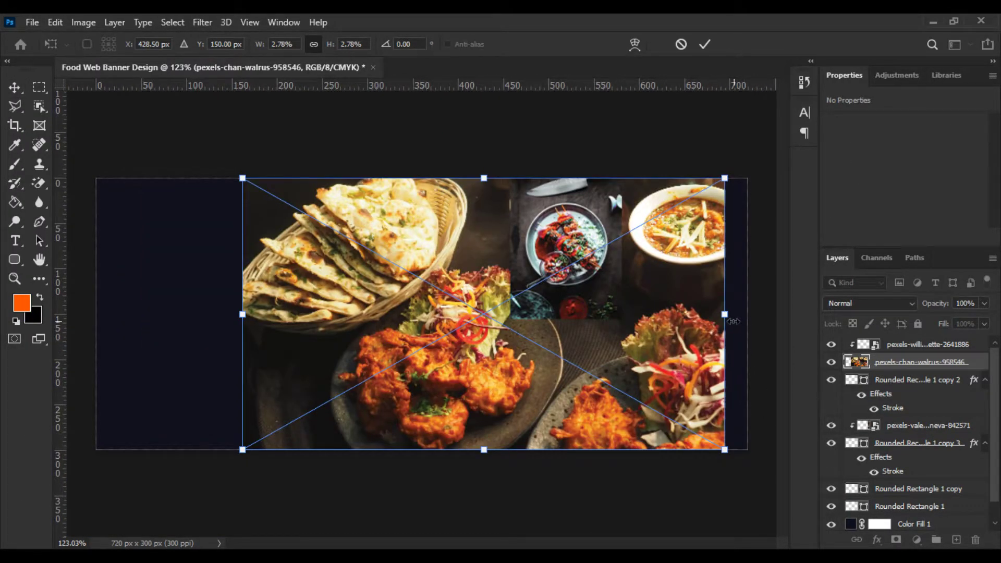
pyautogui.moveTo(725, 315); pyautogui.dragTo(633, 395)
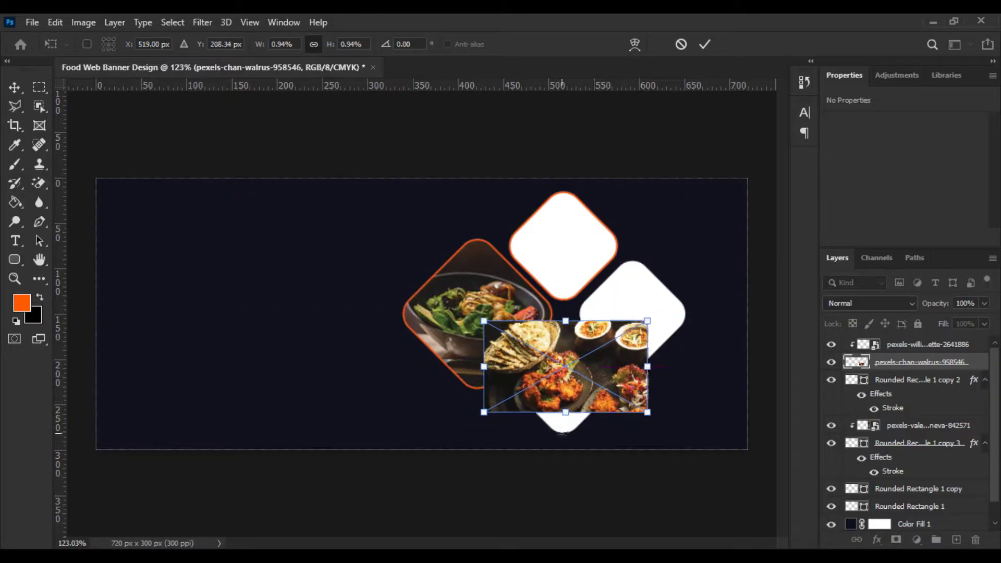
pyautogui.moveTo(572, 417); pyautogui.dragTo(573, 438)
pyautogui.press('Return')
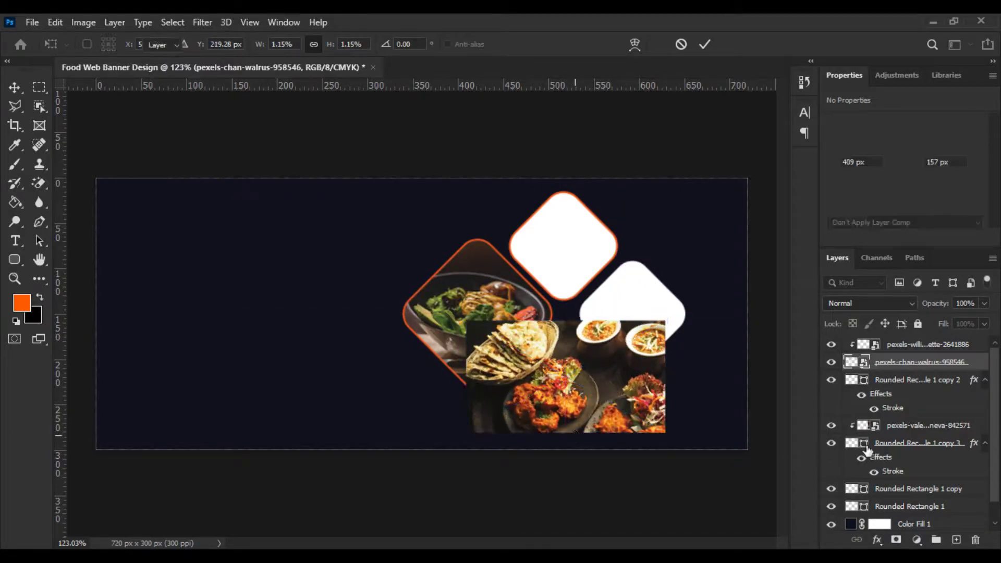
# Move the flatbread photo layer directly above the lower diamond's layer, toggling layer visibility to identify the correct shape.
pyautogui.moveTo(937, 367); pyautogui.dragTo(925, 478)
pyautogui.click(832, 473)
pyautogui.click(832, 474)
pyautogui.click(831, 473)
pyautogui.click(831, 489)
pyautogui.click(831, 489)
pyautogui.moveTo(887, 479); pyautogui.dragTo(880, 510)
pyautogui.rightClick(882, 493)
pyautogui.click(893, 493)
pyautogui.click(832, 490)
# Clip the flatbread photo to the lower diamond and paste the copied stroke style onto that diamond.
pyautogui.rightClick(903, 493)
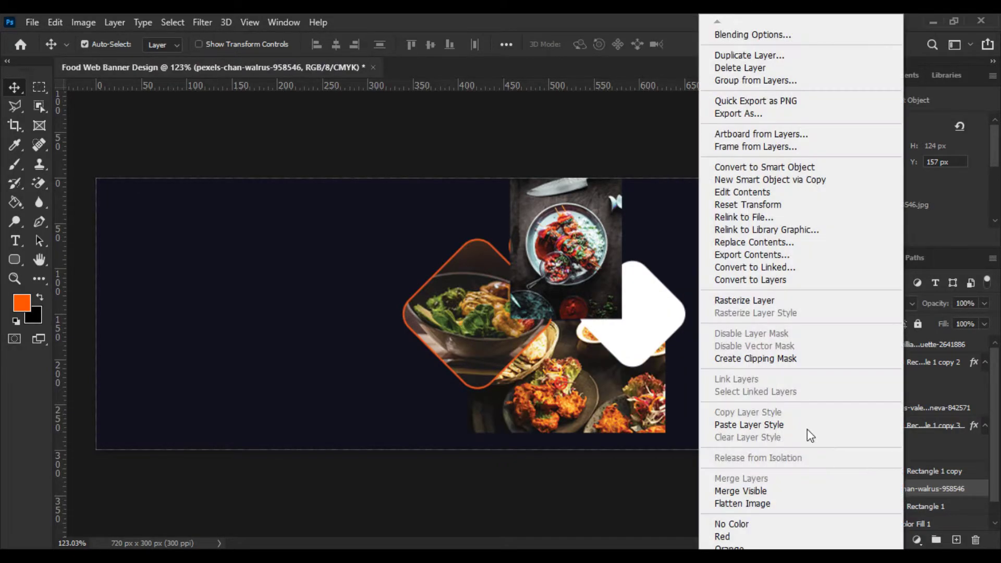
pyautogui.click(747, 359)
pyautogui.rightClick(854, 502)
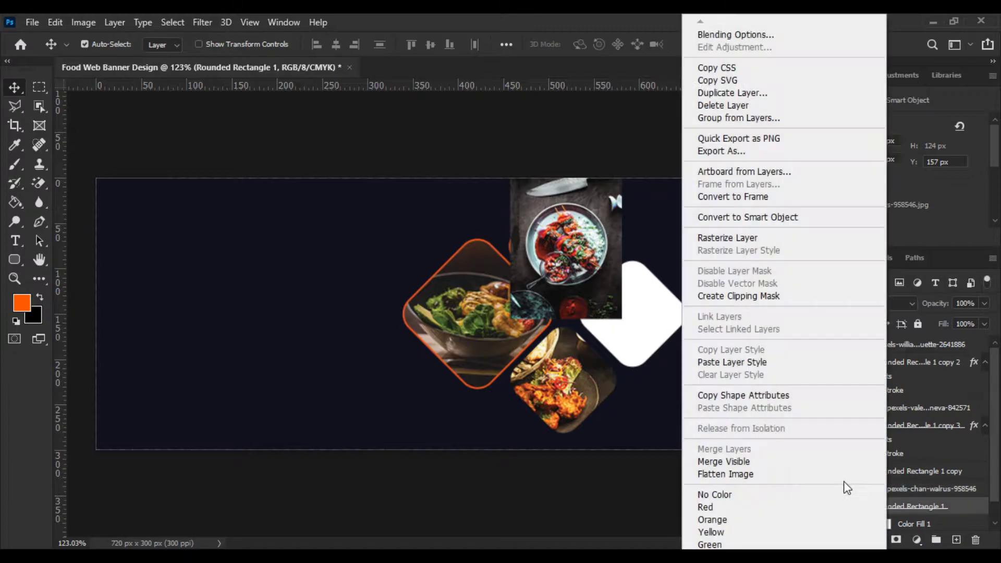
pyautogui.click(722, 363)
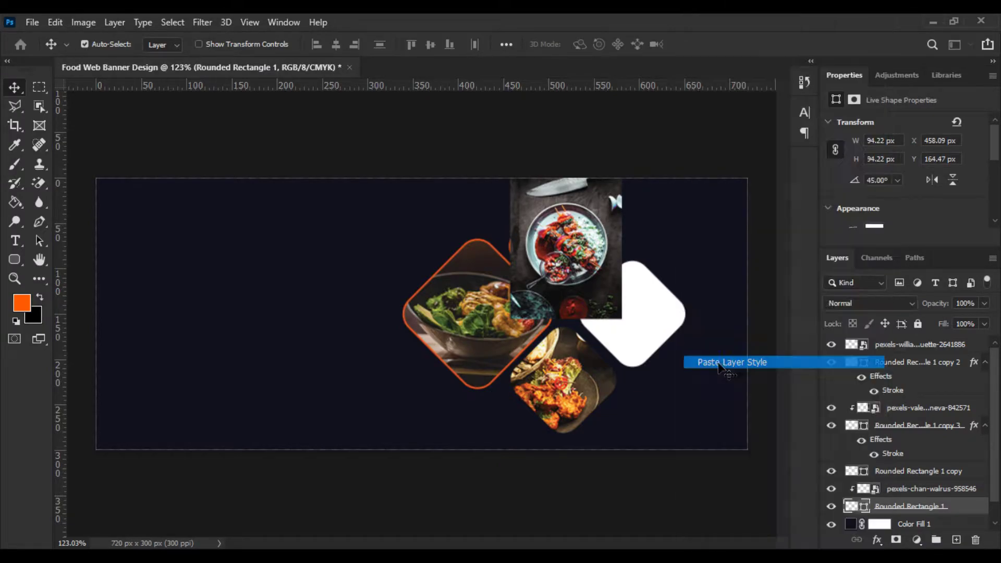
# Clip the skewer photo to the upper diamond again.
pyautogui.click(905, 344)
pyautogui.rightClick(881, 342)
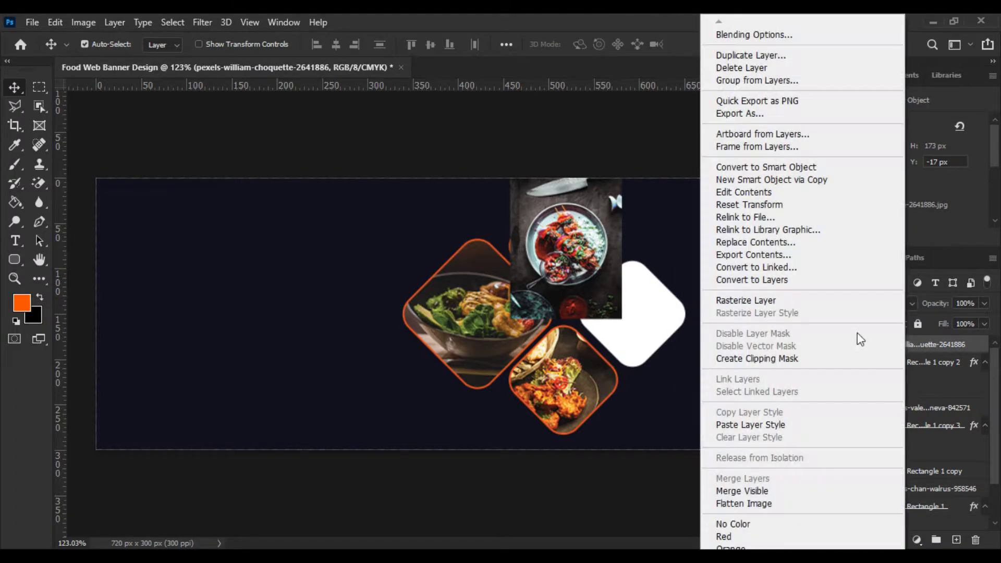
pyautogui.click(757, 359)
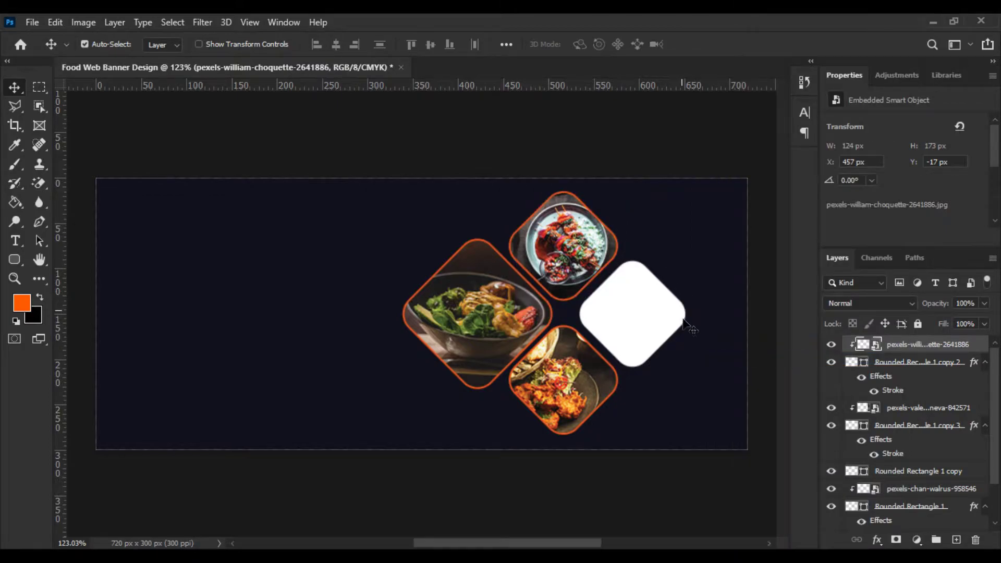
# Shift the clipped flatbread photo to about X 442, Y 169 px so bread and fried food fill the lower diamond.
pyautogui.scroll(3, 683, 318)
pyautogui.moveTo(524, 410); pyautogui.dragTo(553, 418)
pyautogui.scroll(-3, 554, 381)
pyautogui.scroll(5, 418, 349)
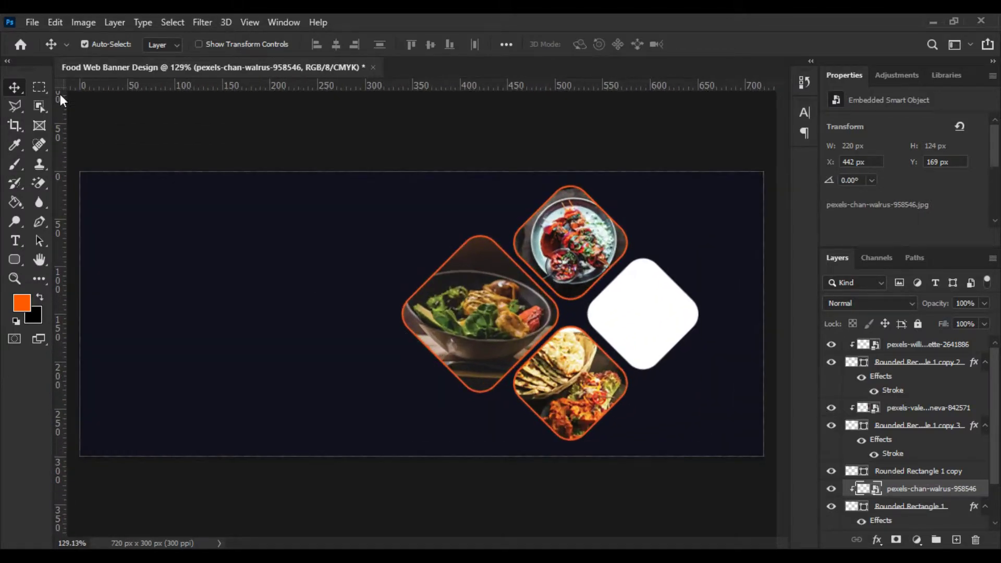
# Place the white plate photo with red-sauced fried pieces as an embedded image.
pyautogui.click(29, 28)
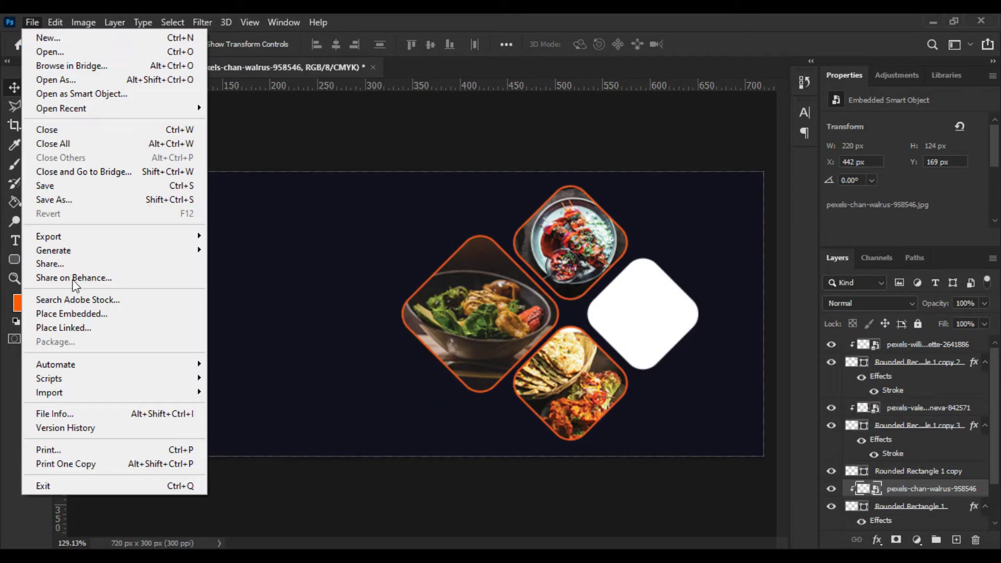
pyautogui.click(81, 315)
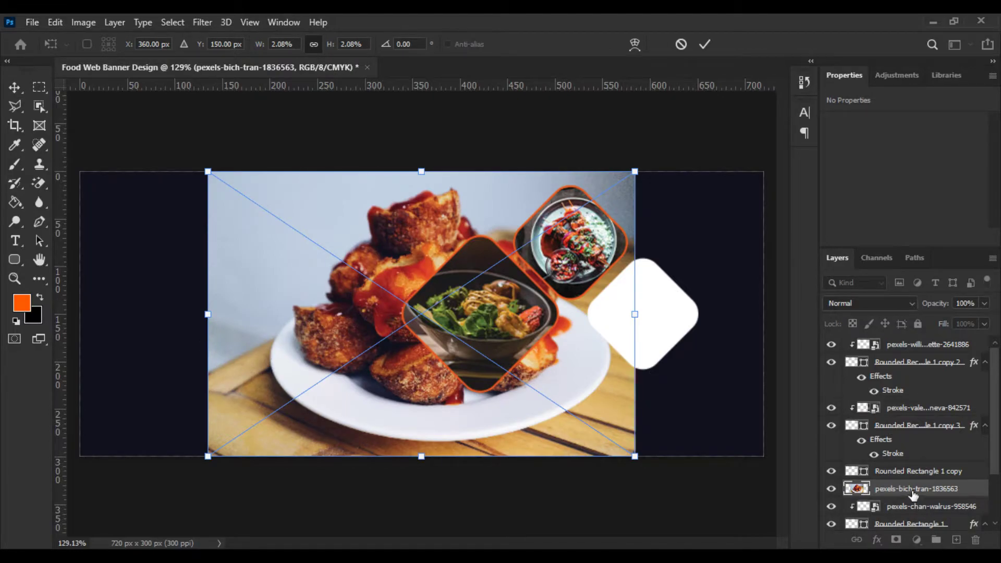
pyautogui.press('Return')
# Move the red-sauced food photo layer directly above the right diamond's layer and clip it to that diamond.
pyautogui.moveTo(910, 489); pyautogui.dragTo(910, 472)
pyautogui.rightClick(898, 471)
pyautogui.click(749, 358)
# Scale the clipped red-sauced food photo to about 184 × 122 px and position it at about X 506, Y 89 px in the right diamond.
pyautogui.moveTo(639, 339); pyautogui.dragTo(714, 330)
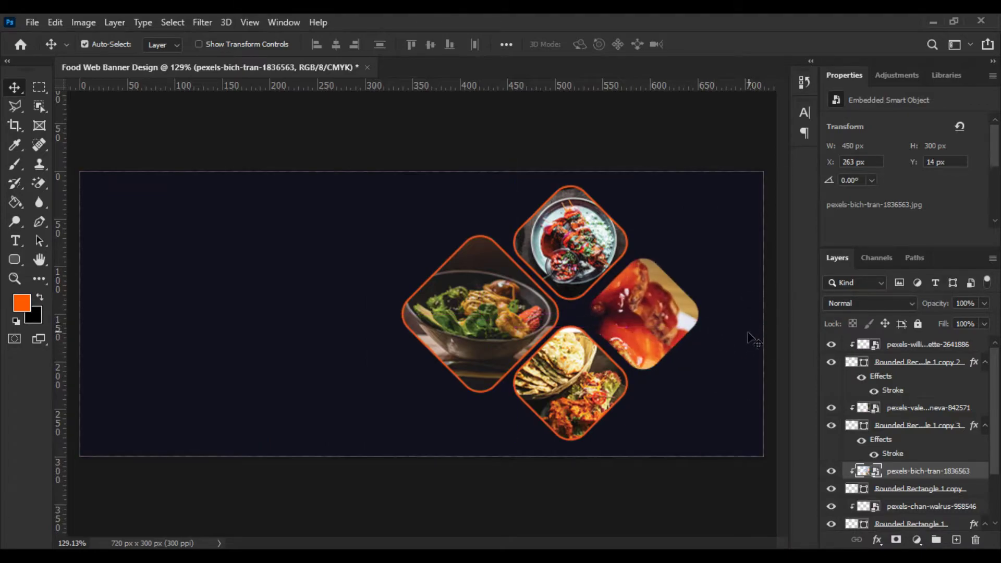
pyautogui.hotkey('ctrl', 't')
pyautogui.scroll(-3, 637, 344)
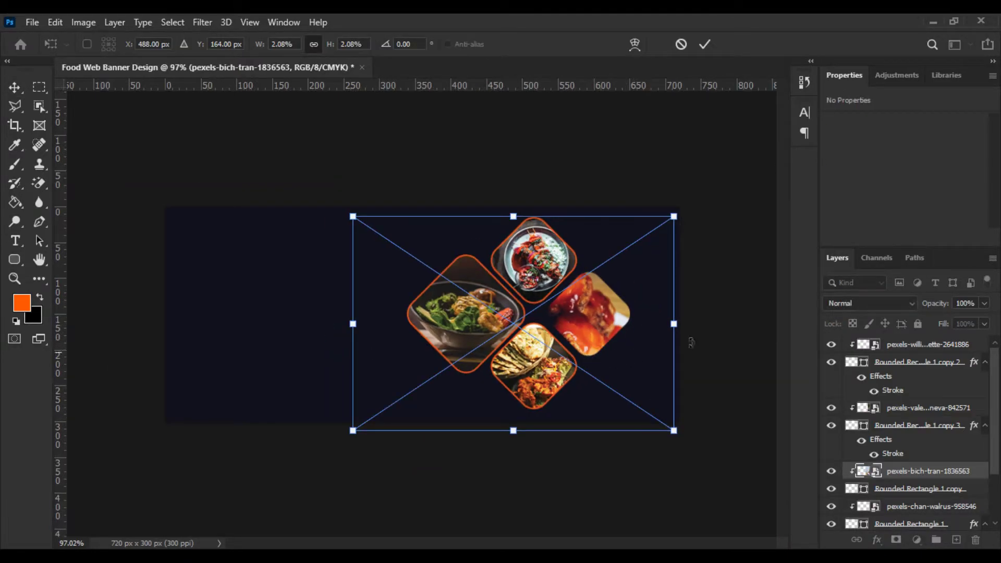
pyautogui.moveTo(674, 324); pyautogui.dragTo(647, 324)
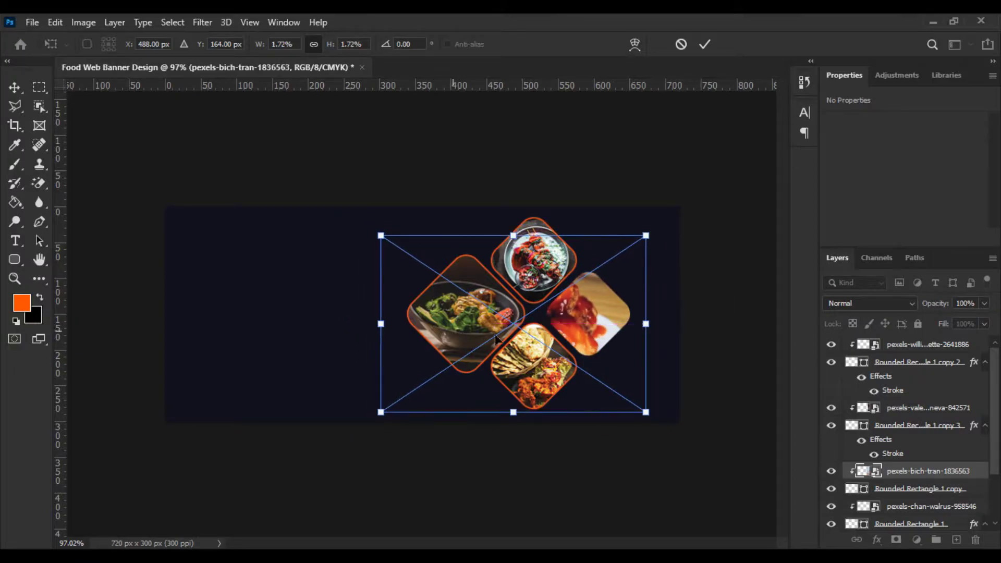
pyautogui.moveTo(380, 318); pyautogui.dragTo(483, 320)
pyautogui.scroll(3, 424, 314)
pyautogui.moveTo(612, 333); pyautogui.dragTo(656, 331)
pyautogui.moveTo(655, 401); pyautogui.dragTo(638, 360)
pyautogui.scroll(3, 650, 374)
pyautogui.scroll(5, 650, 374)
pyautogui.scroll(-5, 638, 360)
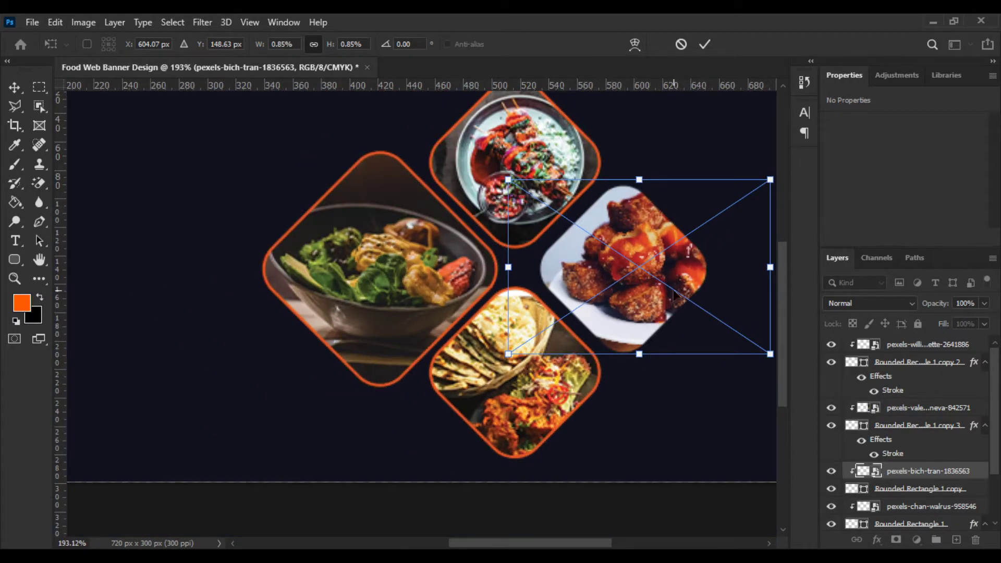
pyautogui.moveTo(676, 307); pyautogui.dragTo(672, 313)
pyautogui.press('Return')
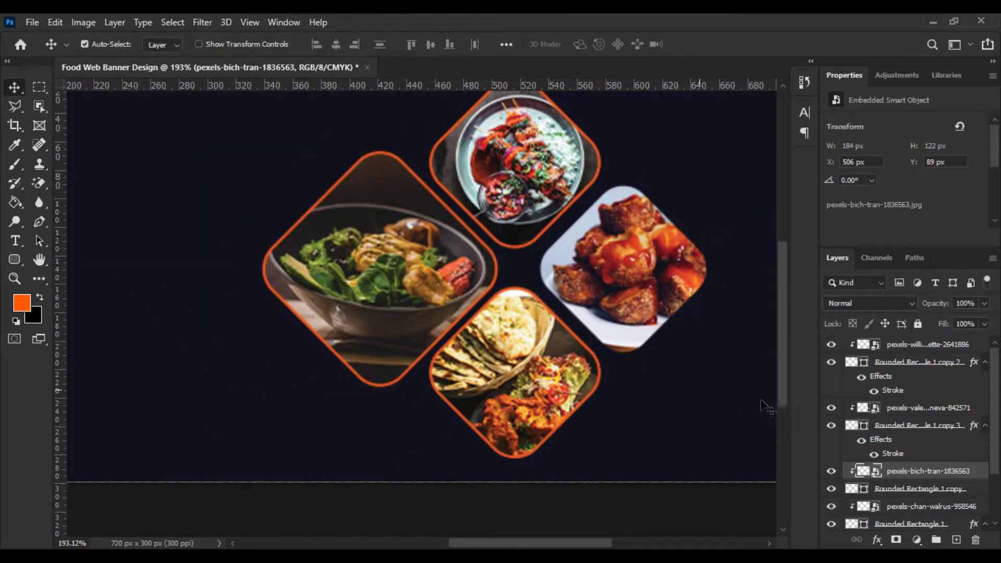
# Paste the copied orange stroke layer style onto the right diamond's shape layer.
pyautogui.rightClick(927, 489)
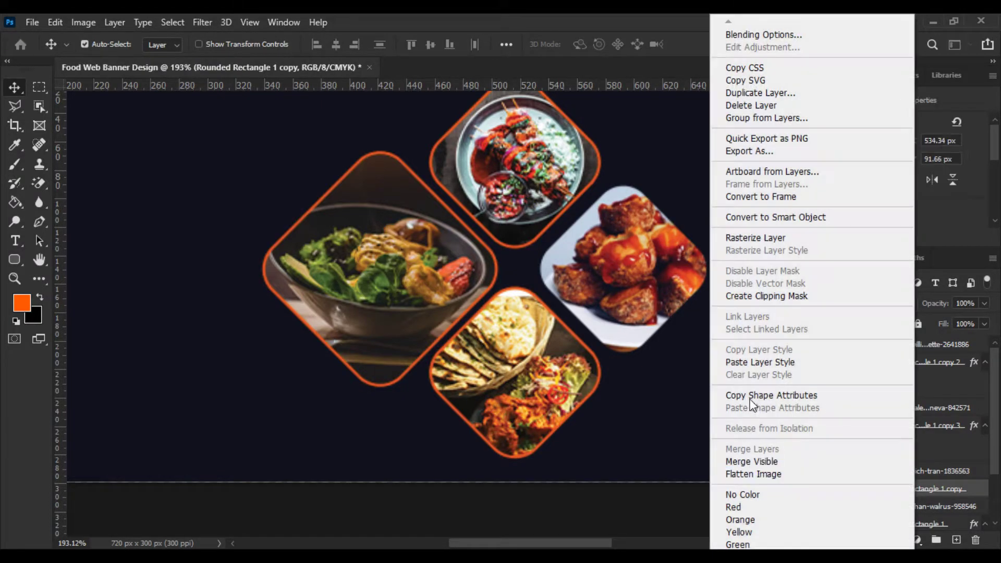
pyautogui.click(753, 365)
pyautogui.scroll(-3, 459, 336)
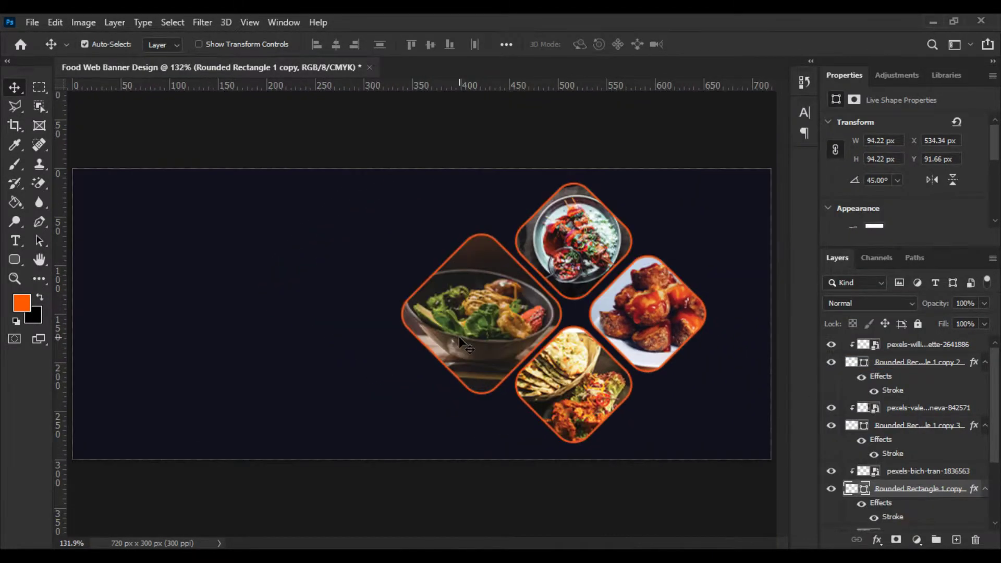
pyautogui.scroll(2, 459, 336)
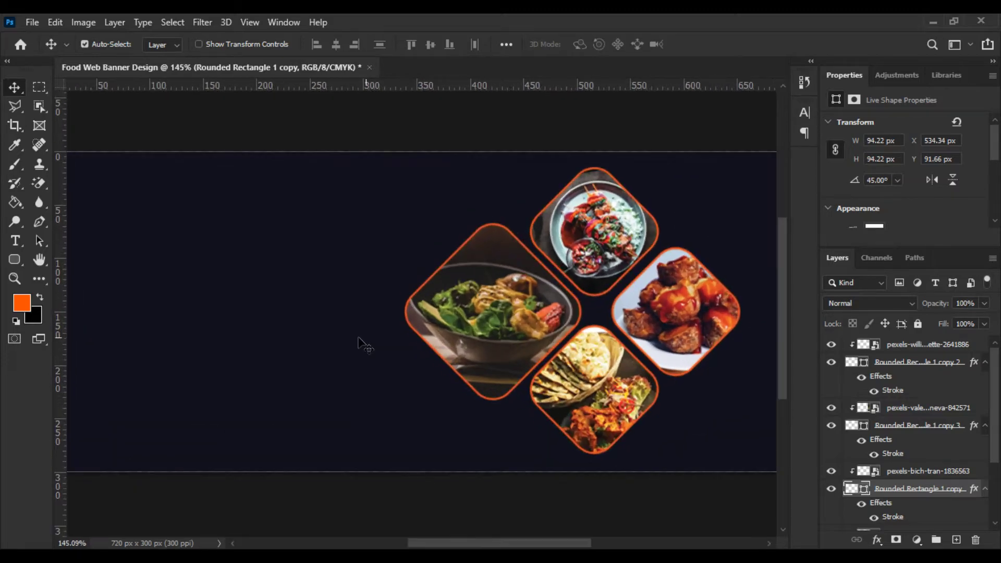
pyautogui.hscroll(-5, 463, 342)
pyautogui.scroll(-1, 409, 347)
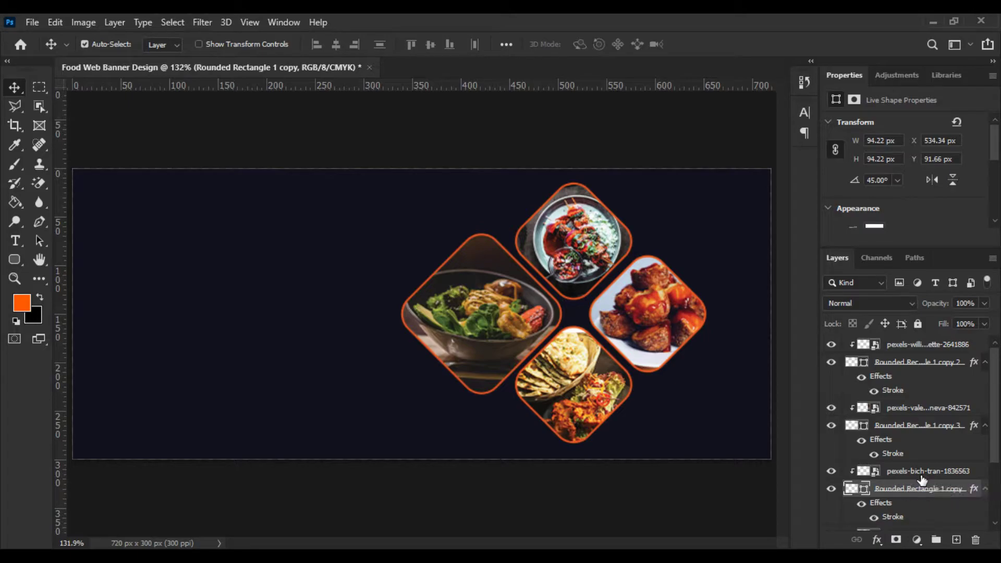
# Group all four diamond shape layers together with their clipped food photos.
pyautogui.scroll(-3, 908, 353)
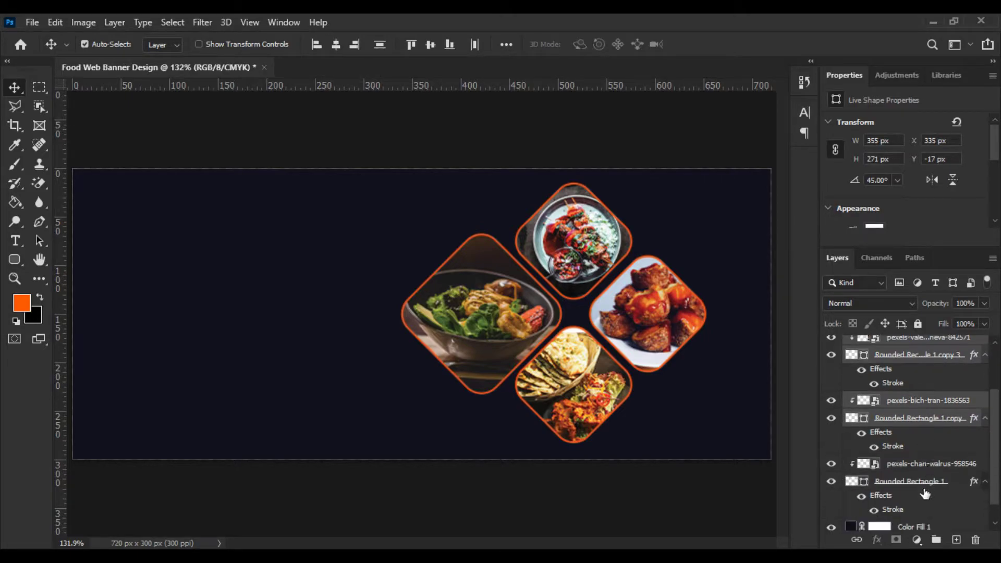
pyautogui.click(927, 477)
pyautogui.scroll(3, 928, 483)
pyautogui.keyDown('shift'); pyautogui.click(917, 362); pyautogui.keyUp('shift')
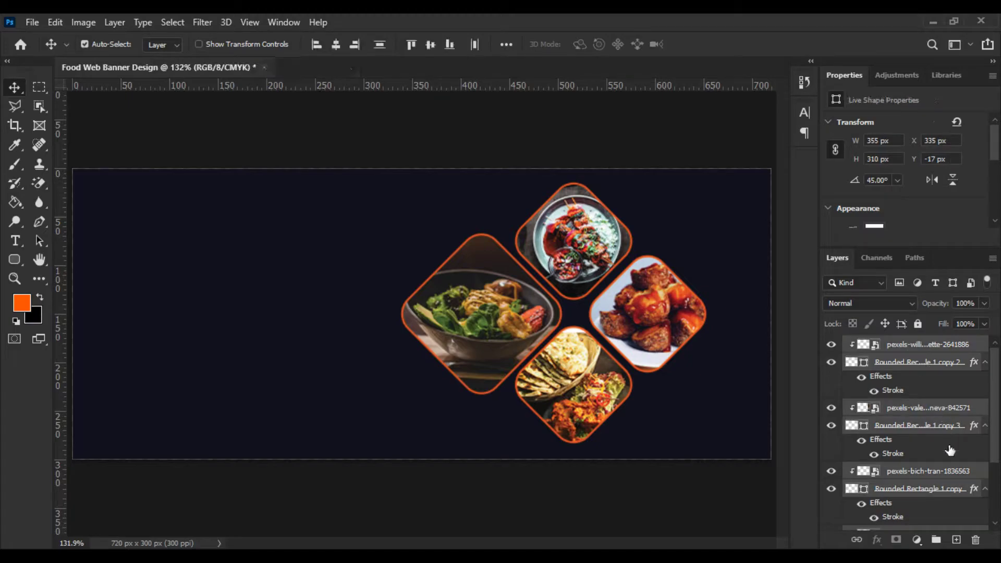
pyautogui.click(937, 541)
# Add a Drop Shadow layer style to the group of food diamonds, adjusting the shadow's offset beneath them.
pyautogui.rightClick(901, 350)
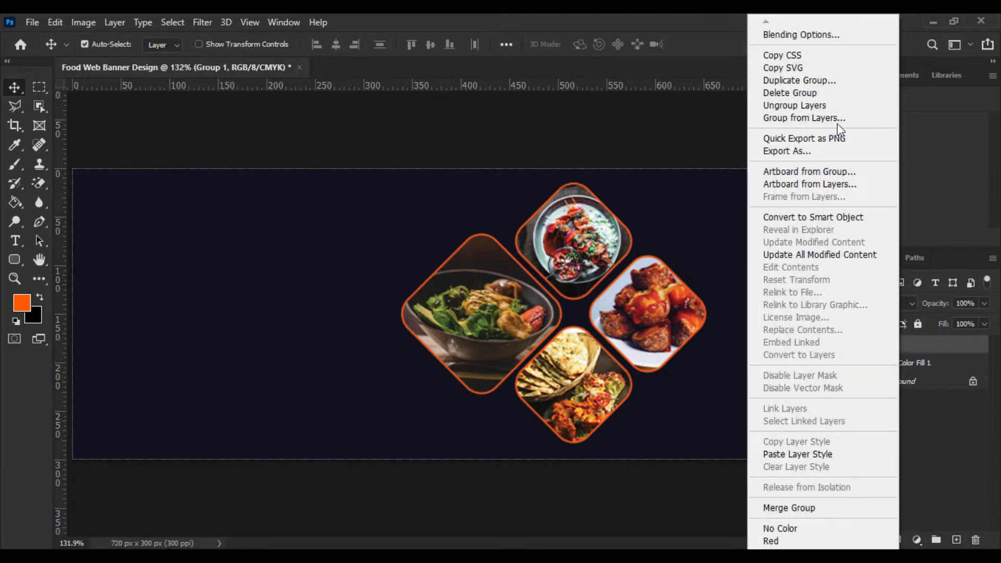
pyautogui.click(793, 32)
pyautogui.moveTo(496, 188); pyautogui.dragTo(805, 133)
pyautogui.click(702, 407)
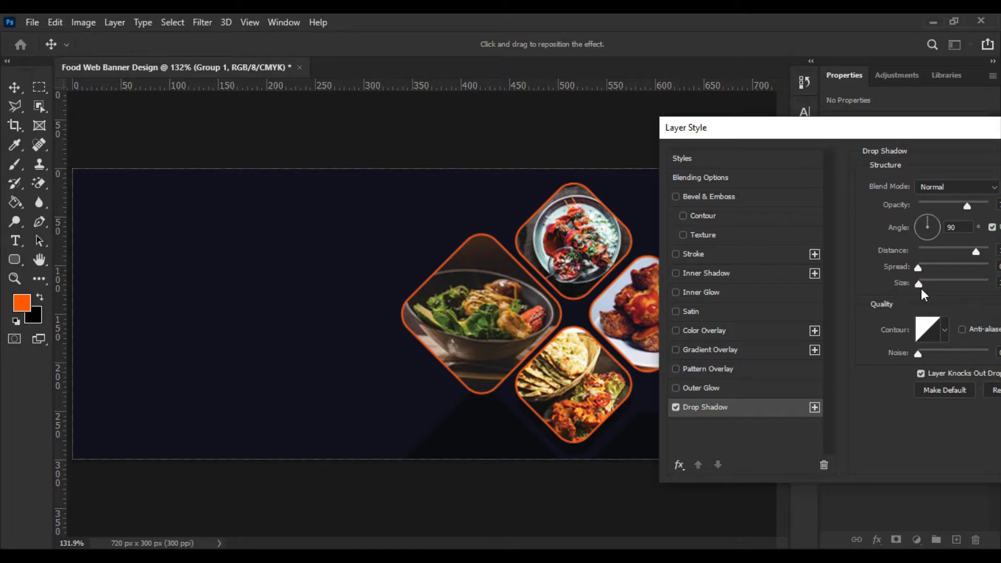
pyautogui.moveTo(502, 305)
pyautogui.mouseDown()
pyautogui.moveTo(486, 300)
pyautogui.moveTo(494, 288)
pyautogui.mouseUp()
pyautogui.moveTo(831, 128); pyautogui.dragTo(490, 114)
pyautogui.click(810, 147)
# Add the heading text "FAST FOOD" in Montserrat Regular, 7.36 pt, on the banner's empty left side.
pyautogui.scroll(-1, 358, 259)
pyautogui.scroll(2, 365, 263)
pyautogui.hscroll(-2, 353, 285)
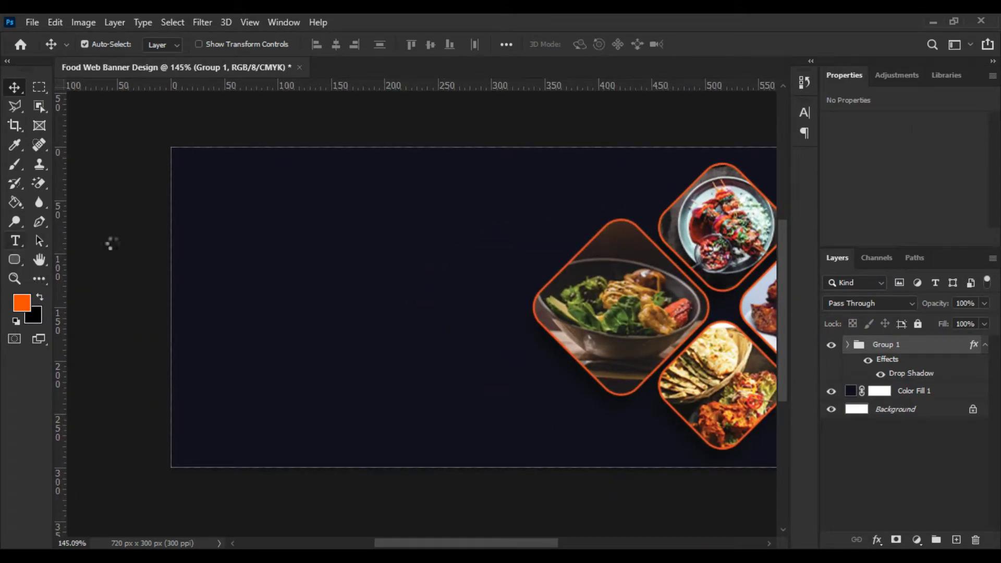
pyautogui.click(244, 251)
pyautogui.click(267, 255)
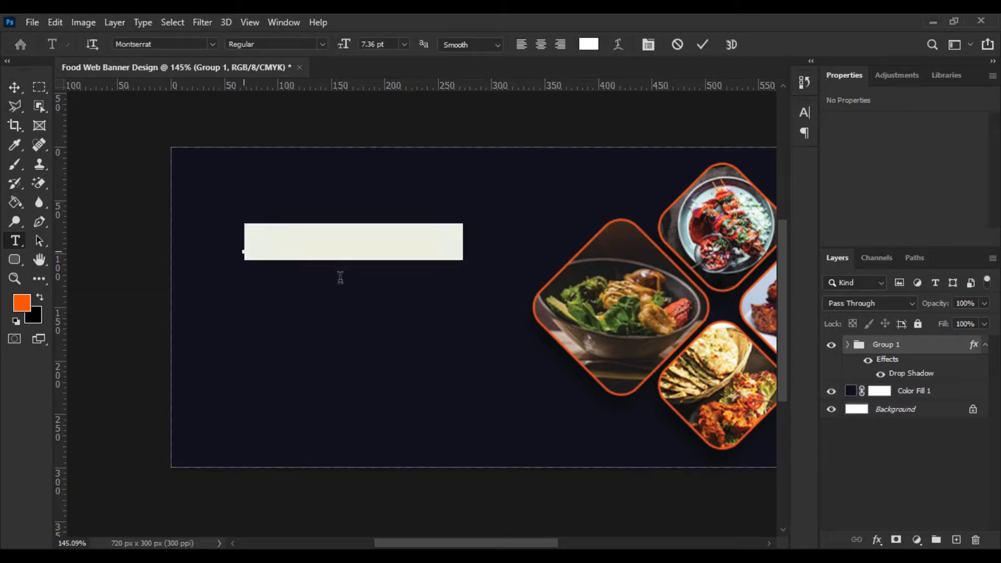
pyautogui.hotkey('ctrl', 'a')
pyautogui.write('FAST F')
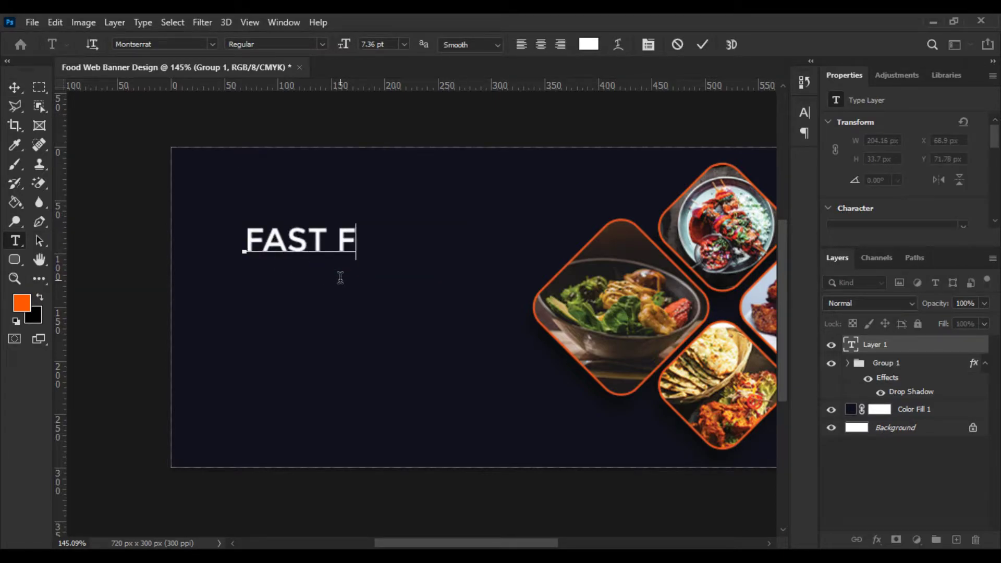
pyautogui.write('OOD')
# Color the FAST FOOD heading orange (ff5a00) to match the foreground color.
pyautogui.hotkey('ctrl', 'a')
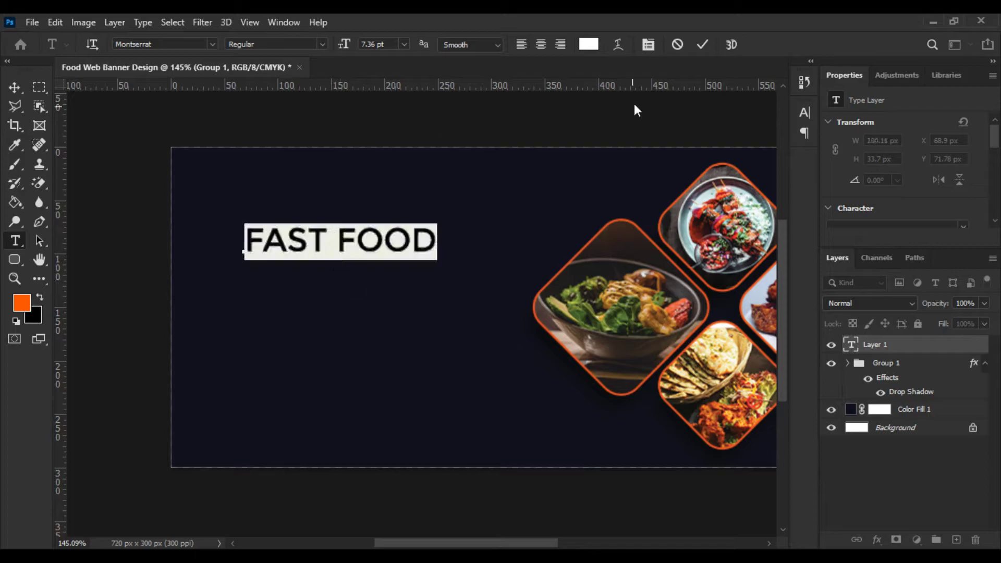
pyautogui.click(590, 45)
pyautogui.click(29, 298)
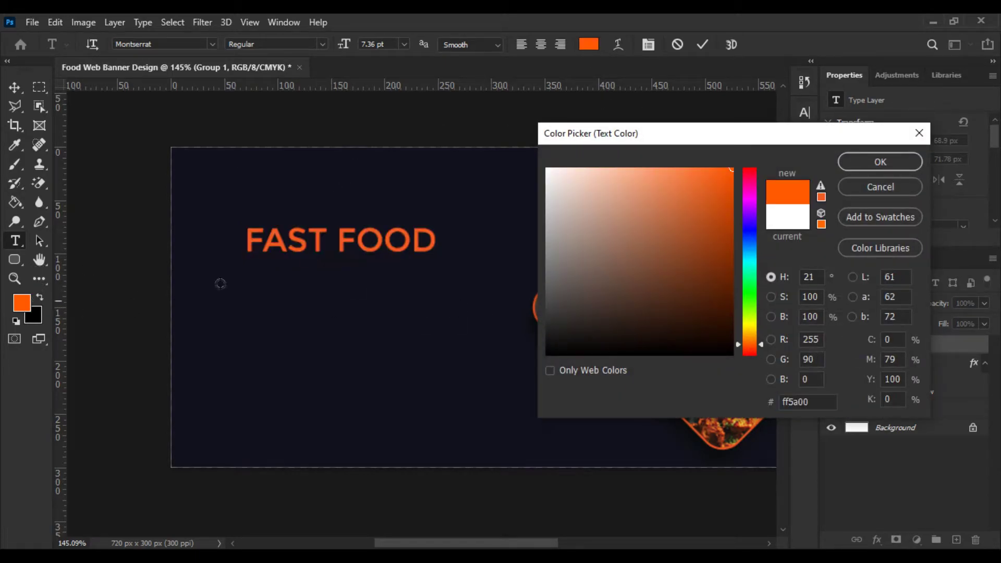
pyautogui.click(855, 168)
pyautogui.hotkey('ctrl', 'Return')
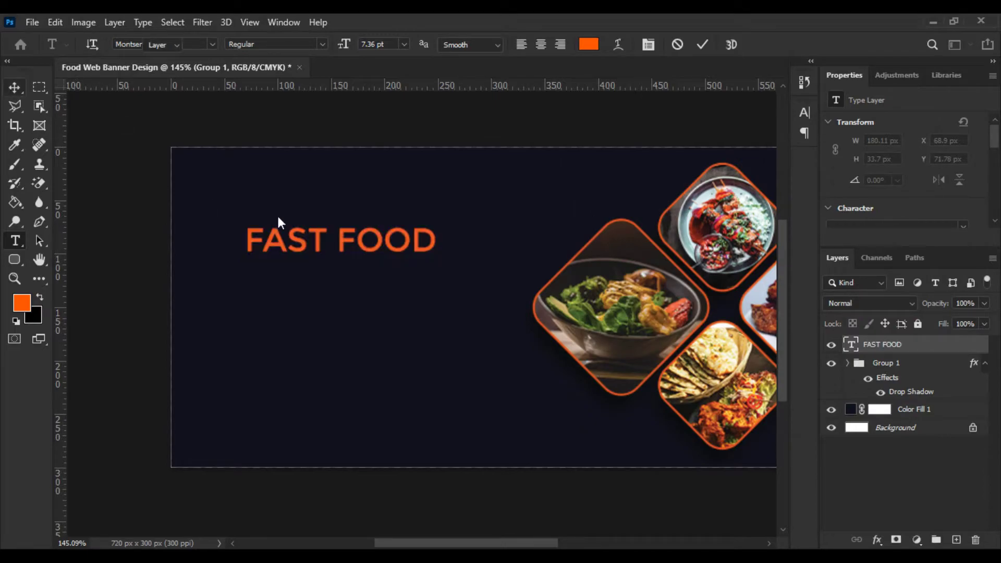
# Enlarge the FAST FOOD heading to about 220 px wide and place it in the banner's upper-left area.
pyautogui.hotkey('ctrl', 't')
pyautogui.scroll(2, 444, 241)
pyautogui.moveTo(439, 241); pyautogui.dragTo(396, 231)
pyautogui.press('Return')
# Add a separate text line "BEST RESTAURANT" below the FAST FOOD heading.
pyautogui.click(15, 241)
pyautogui.click(204, 381)
pyautogui.write('BEST RES')
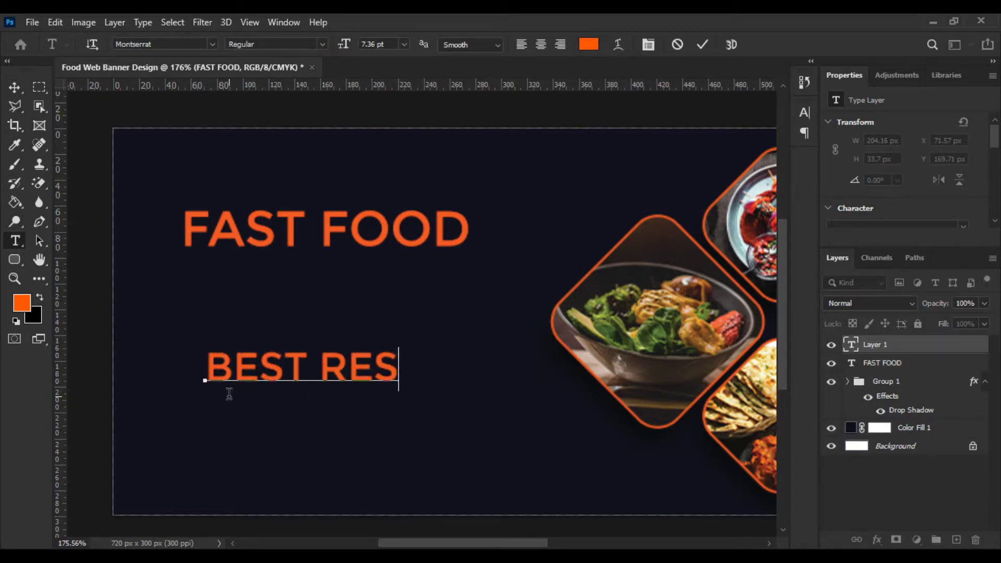
pyautogui.write('TAURANT')
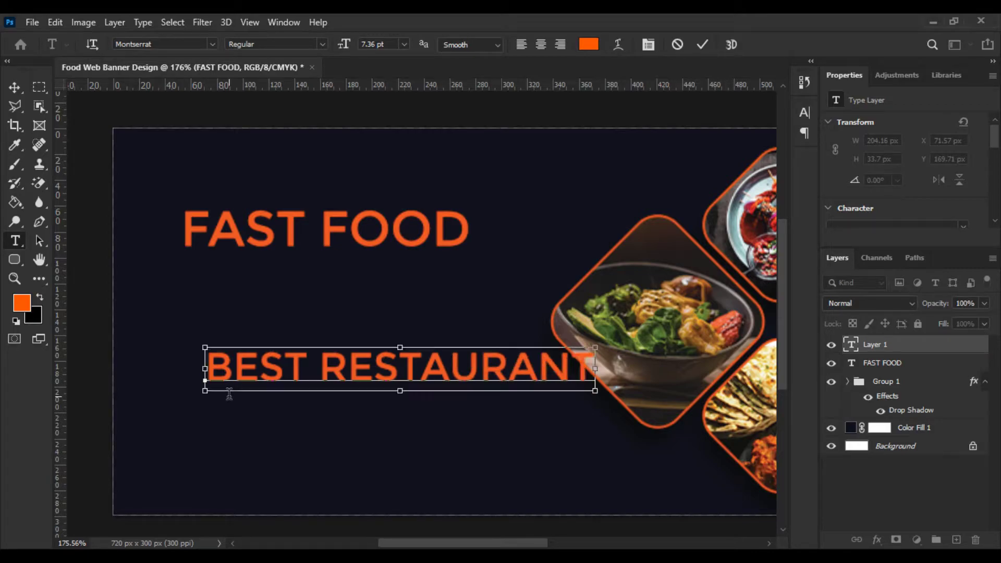
# Color the BEST RESTAURANT text white (ffffff) and set its font to Nexa Light Regular.
pyautogui.hotkey('ctrl', 'a')
pyautogui.click(588, 44)
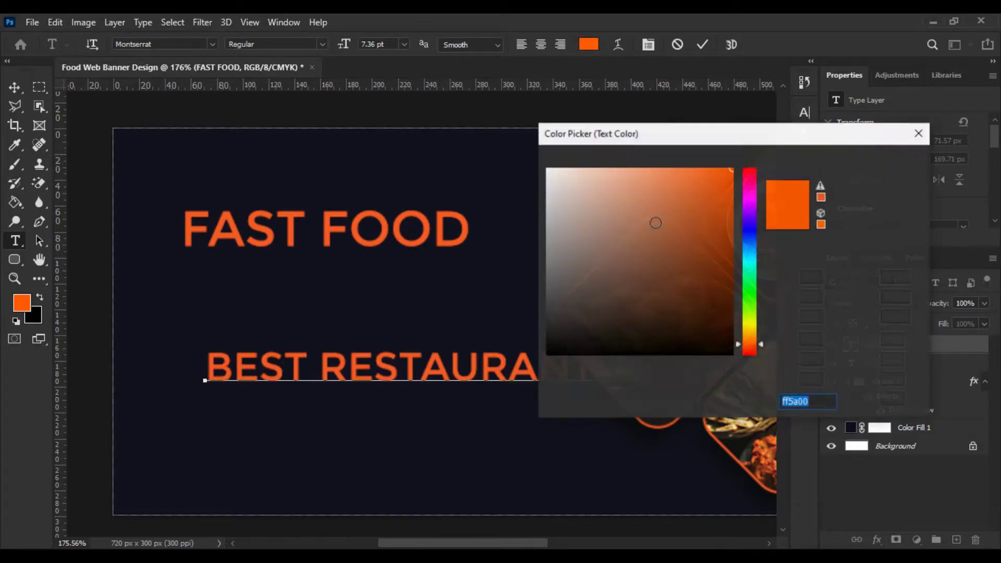
pyautogui.write('ffffff')
pyautogui.press('Return')
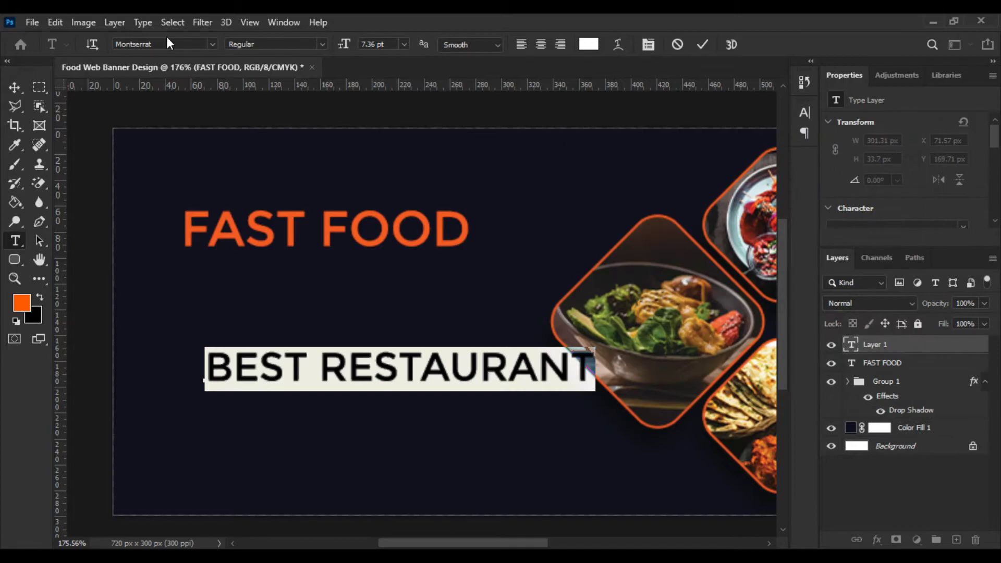
pyautogui.click(162, 44)
pyautogui.write('NEX')
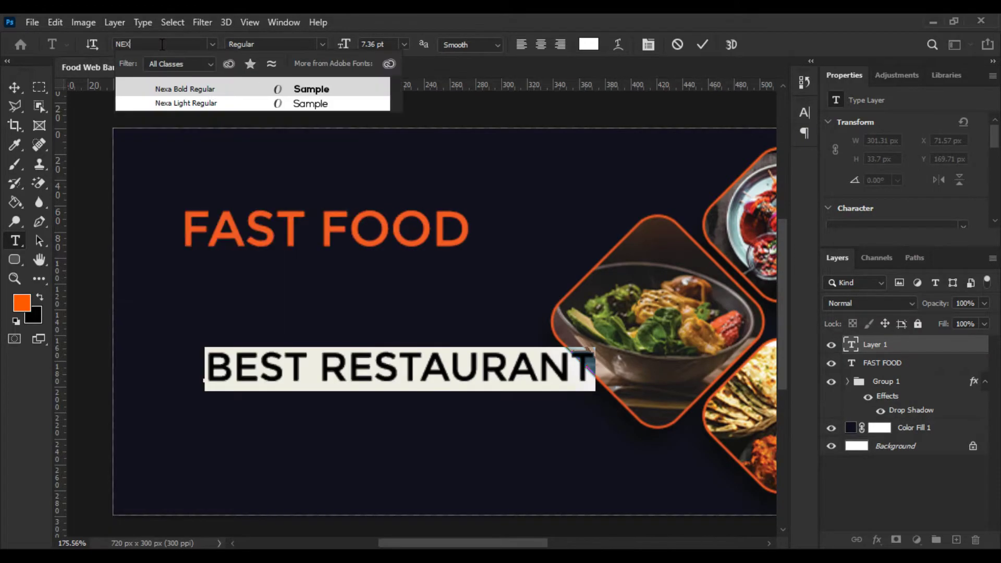
pyautogui.write('A')
pyautogui.press('Down')
pyautogui.press('Return')
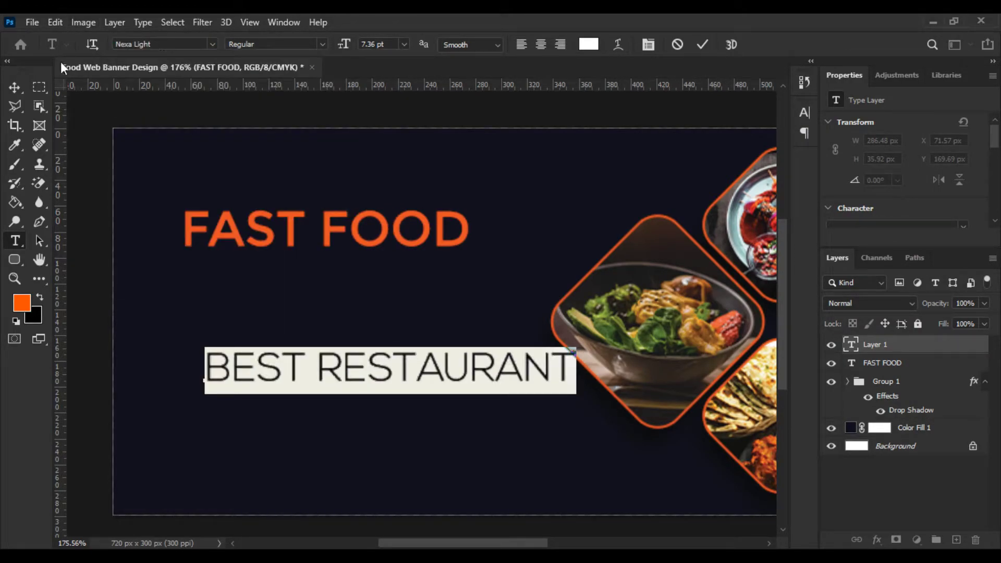
# Scale BEST RESTAURANT to about 57.68% and align it directly under the FAST FOOD heading at about X 56, Y 102 px.
pyautogui.click(14, 88)
pyautogui.hotkey('ctrl', 't')
pyautogui.moveTo(576, 371); pyautogui.dragTo(416, 323)
pyautogui.scroll(2, 395, 288)
pyautogui.scroll(1, 394, 289)
pyautogui.moveTo(309, 312); pyautogui.dragTo(383, 299)
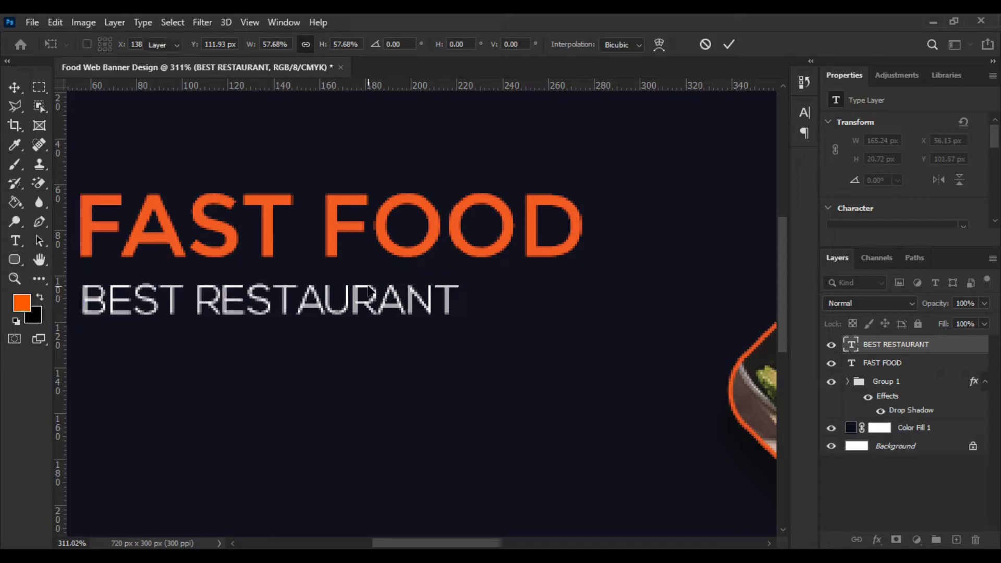
pyautogui.press('Return')
pyautogui.scroll(-5, 402, 313)
pyautogui.scroll(1, 350, 352)
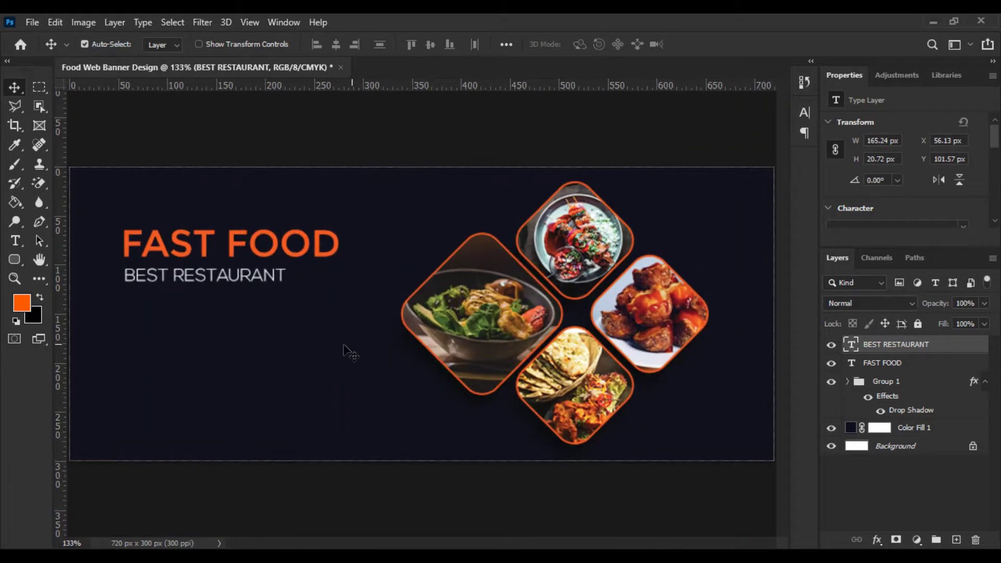
# Add the text "SAVE UP 50% OFF" below BEST RESTAURANT, in the lower left part of the banner.
pyautogui.scroll(1, 342, 349)
pyautogui.moveTo(334, 342); pyautogui.dragTo(416, 327)
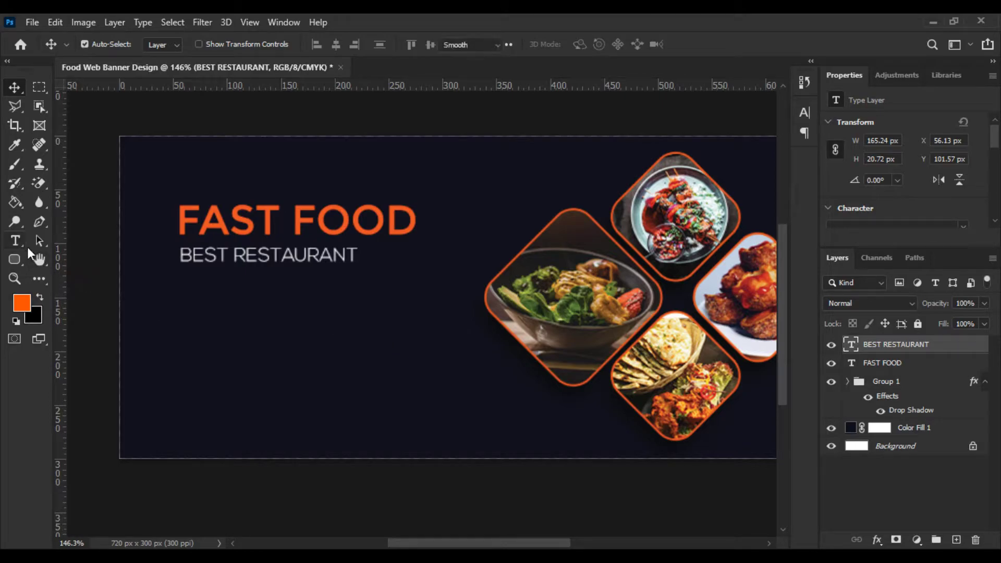
pyautogui.press('t')
pyautogui.click(199, 352)
pyautogui.write('S')
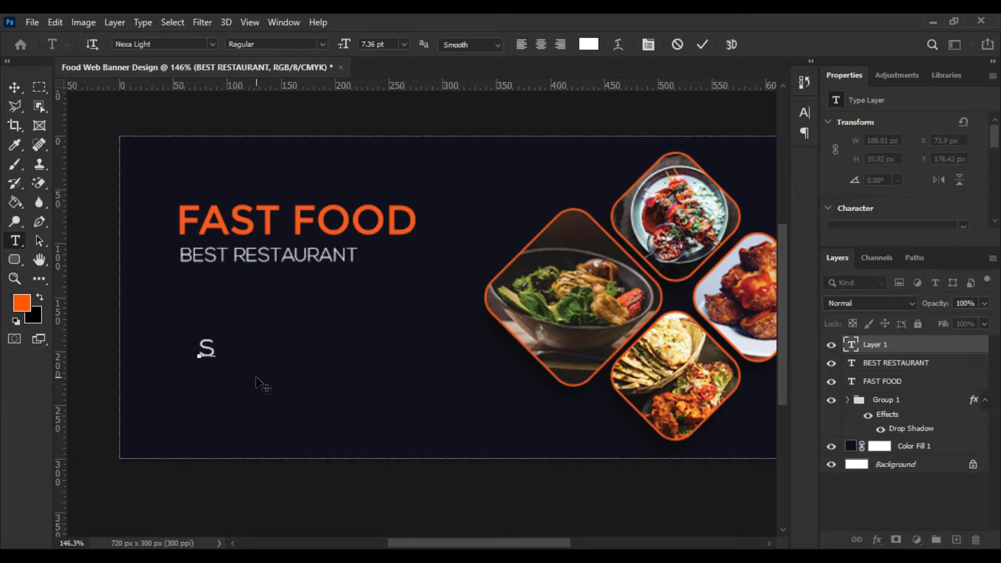
pyautogui.write('SA')
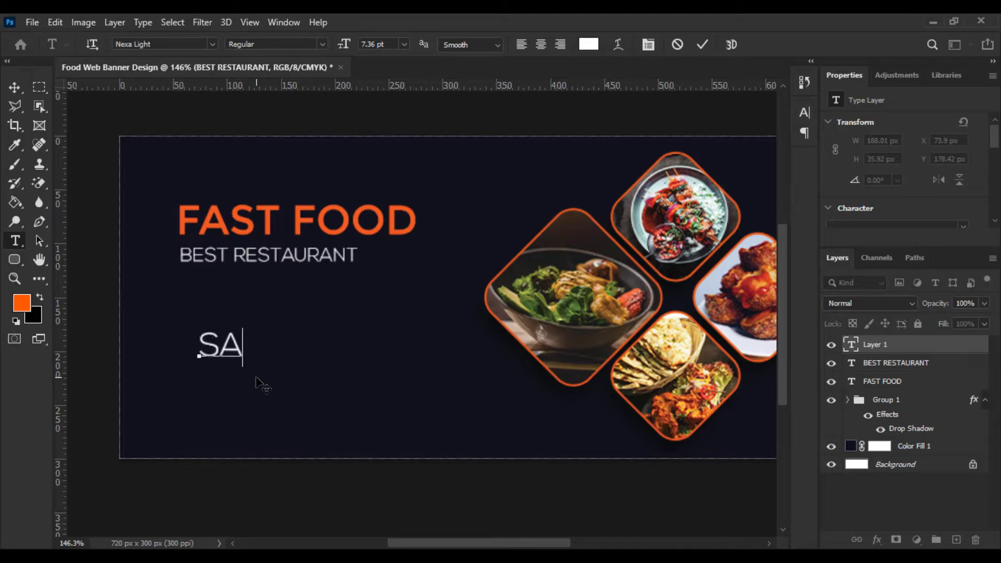
pyautogui.write('VE UP')
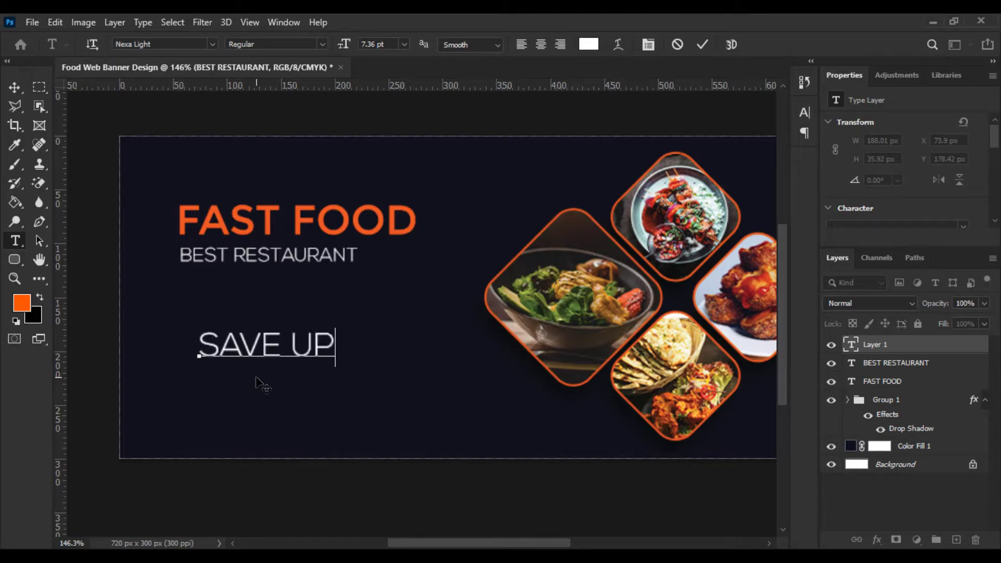
pyautogui.write(' 60')
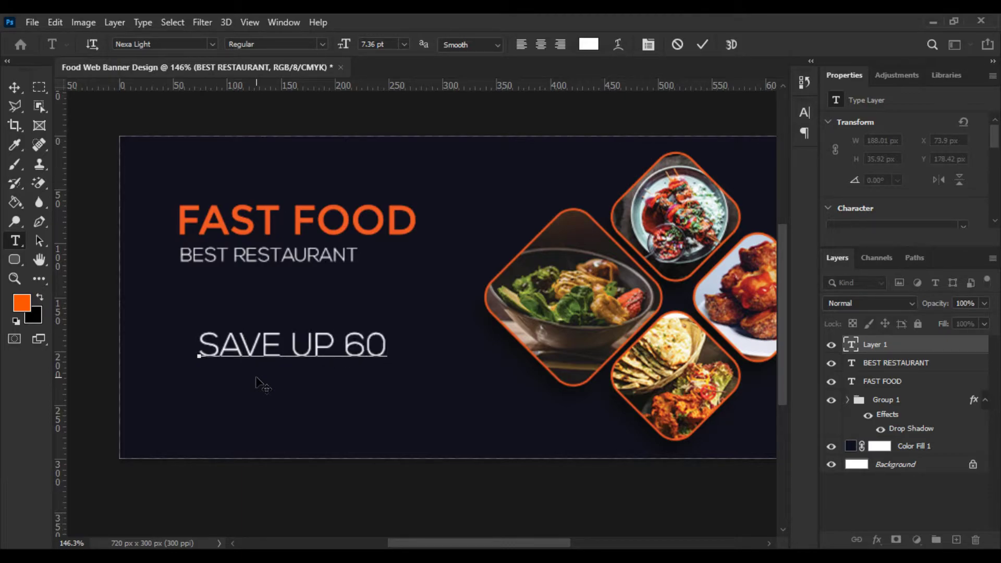
pyautogui.press('BackSpace')
pyautogui.press('BackSpace')
pyautogui.write('50')
pyautogui.write('%')
pyautogui.write(' OFF')
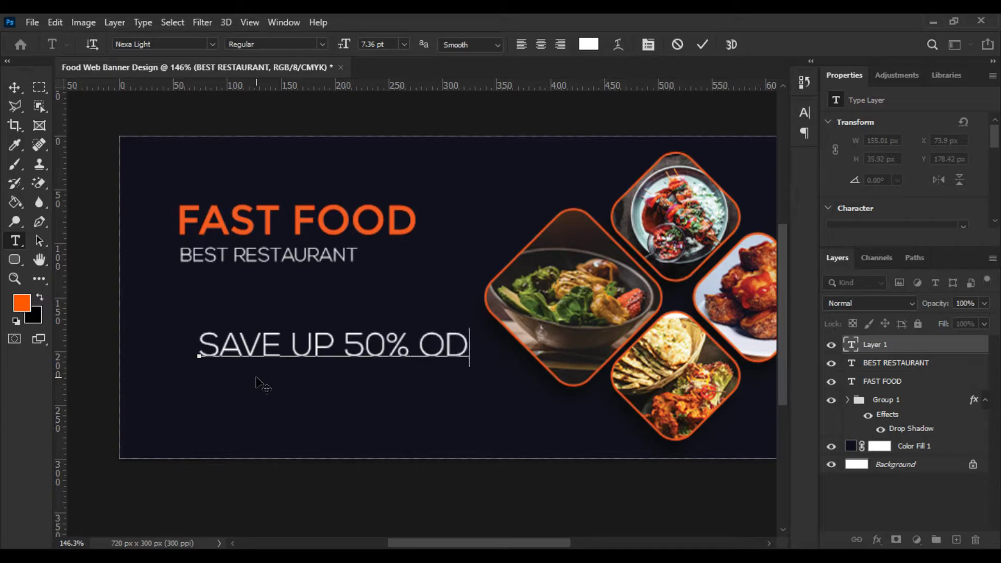
pyautogui.hotkey('ctrl', 'Return')
# Change the font of the SAVE UP 50% OFF text to Bahnschrift Regular.
pyautogui.hotkey('ctrl', 'a')
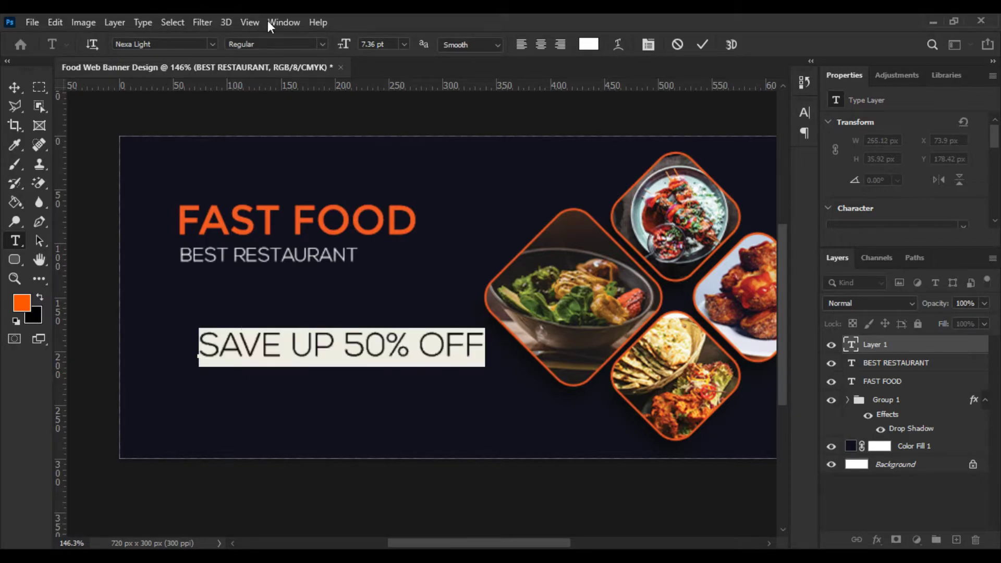
pyautogui.click(172, 44)
pyautogui.press('Down')
pyautogui.press('Down')
pyautogui.press('Down')
pyautogui.press('Down')
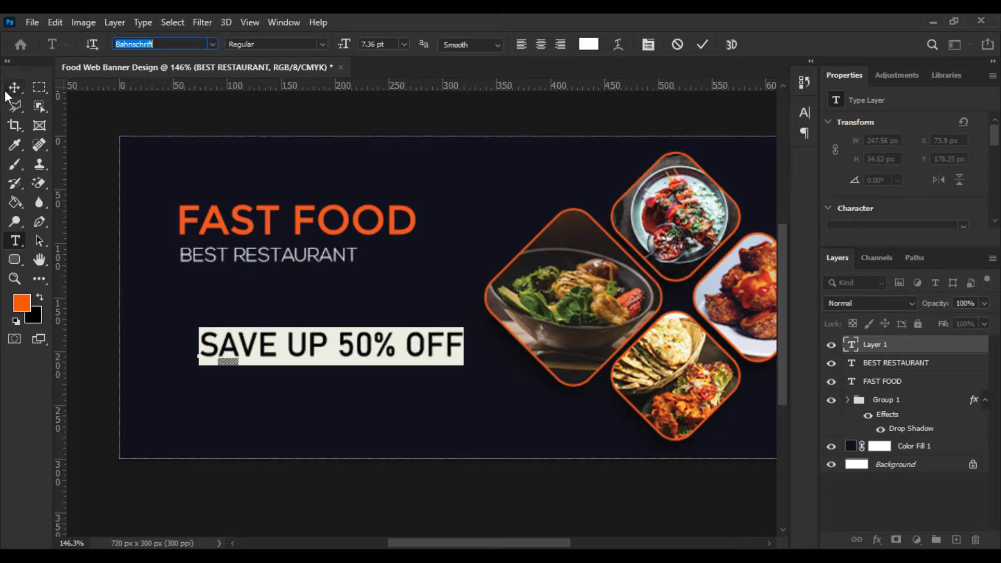
# Scale SAVE UP 50% OFF to about 71.02% and place it under BEST RESTAURANT at about X 56, Y 139 px.
pyautogui.hotkey('ctrl', 'Return')
pyautogui.hotkey('ctrl', 't')
pyautogui.moveTo(464, 347); pyautogui.dragTo(334, 303)
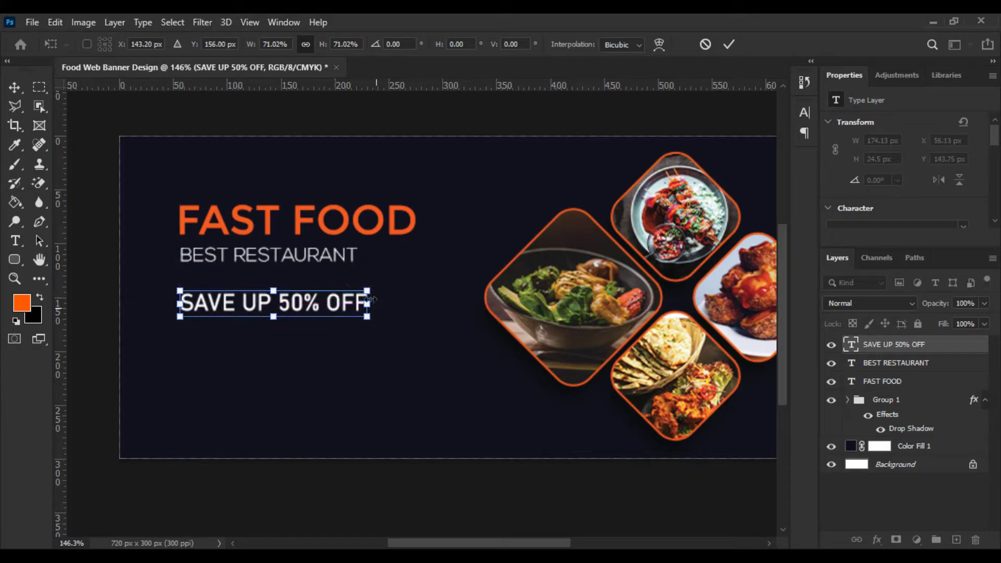
pyautogui.press('Return')
pyautogui.scroll(3, 263, 302)
pyautogui.moveTo(268, 322); pyautogui.dragTo(322, 357)
pyautogui.scroll(2, 290, 353)
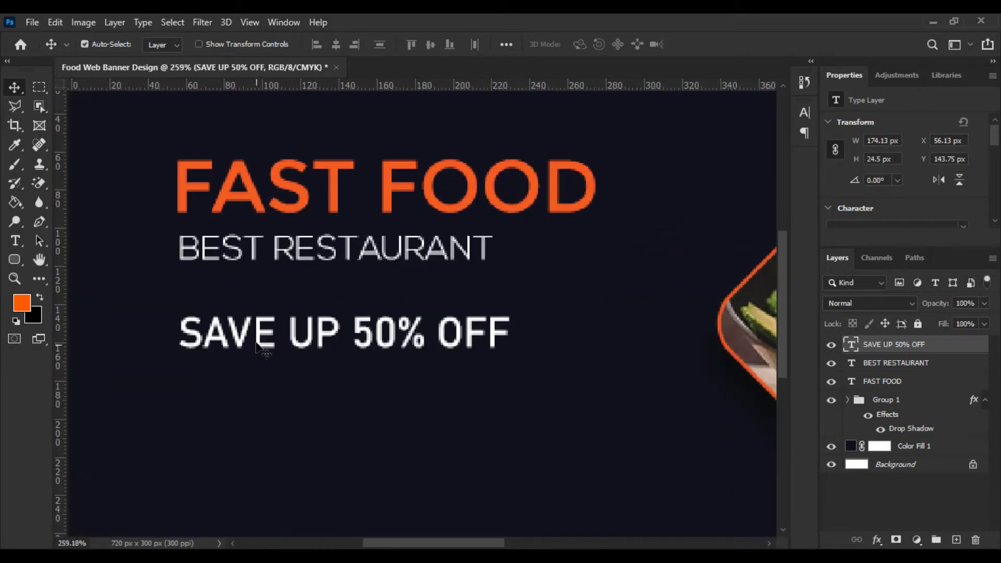
pyautogui.moveTo(260, 347); pyautogui.dragTo(286, 314)
pyautogui.hotkey('ctrl', '0')
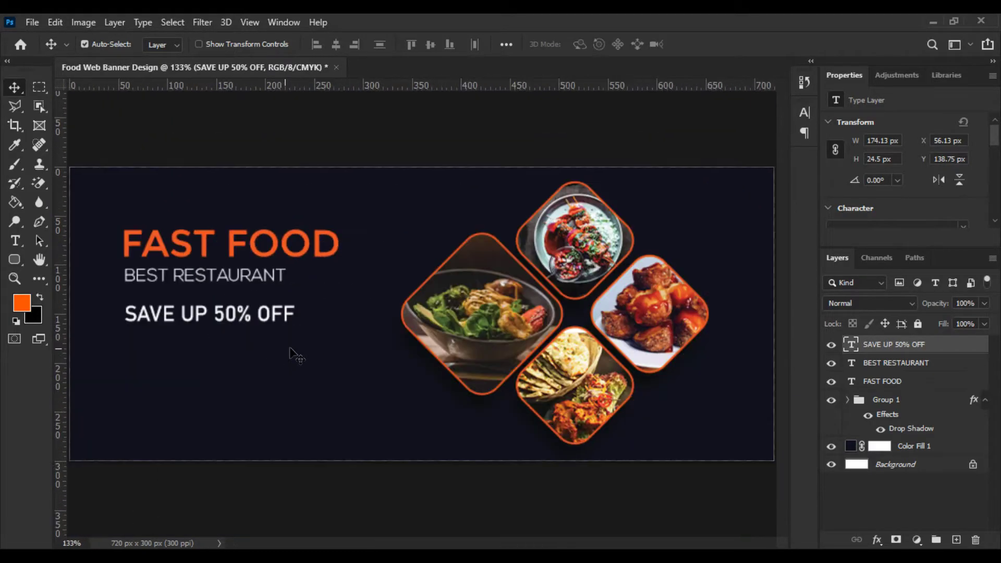
# Add a vertical guide along the FAST FOOD heading's left edge at about 56 px and align SAVE UP 50% OFF to it.
pyautogui.scroll(2, 94, 351)
pyautogui.moveTo(94, 351); pyautogui.dragTo(205, 340)
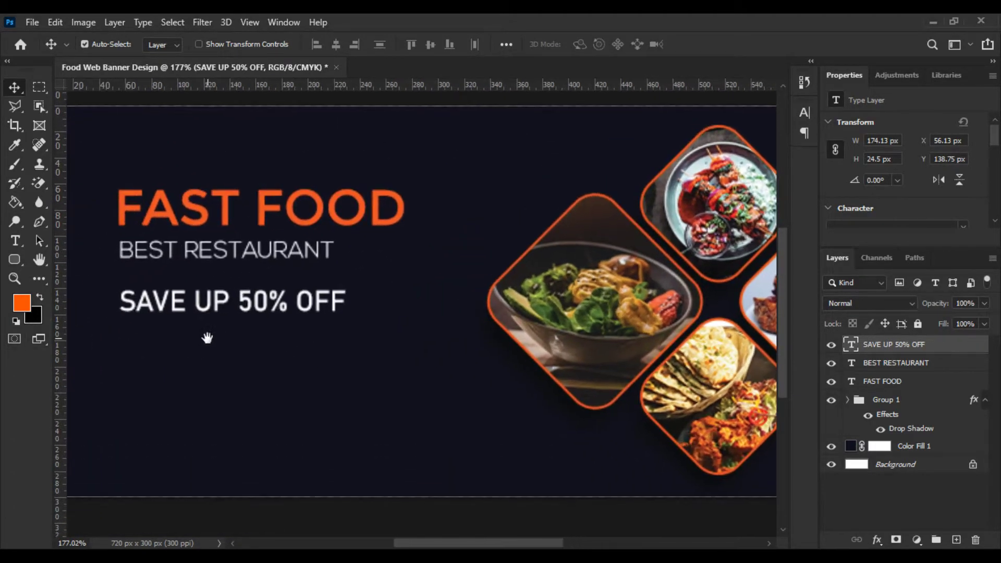
pyautogui.click(15, 242)
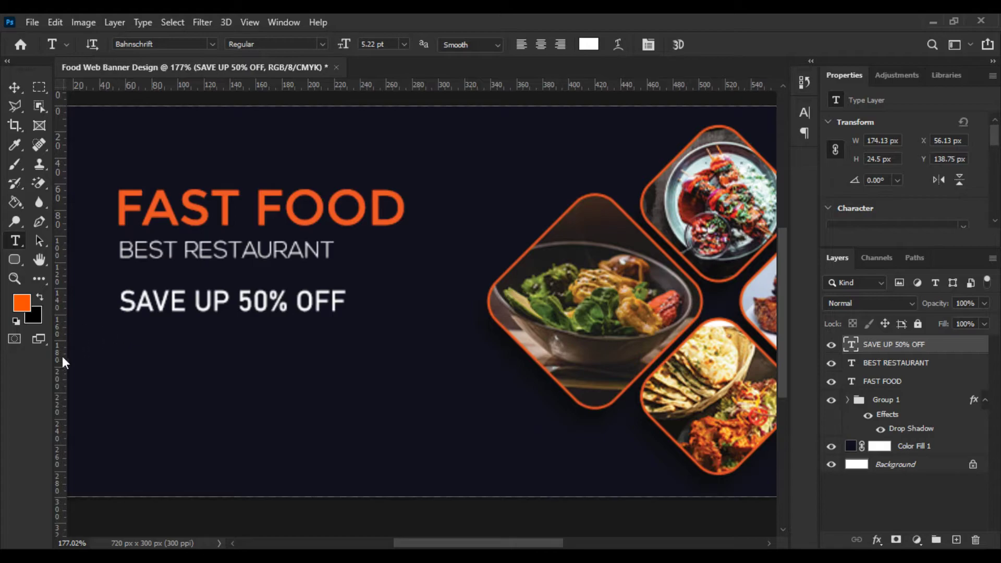
pyautogui.moveTo(63, 360); pyautogui.dragTo(122, 332)
pyautogui.scroll(5, 122, 332)
pyautogui.press('v')
pyautogui.scroll(5, 156, 326)
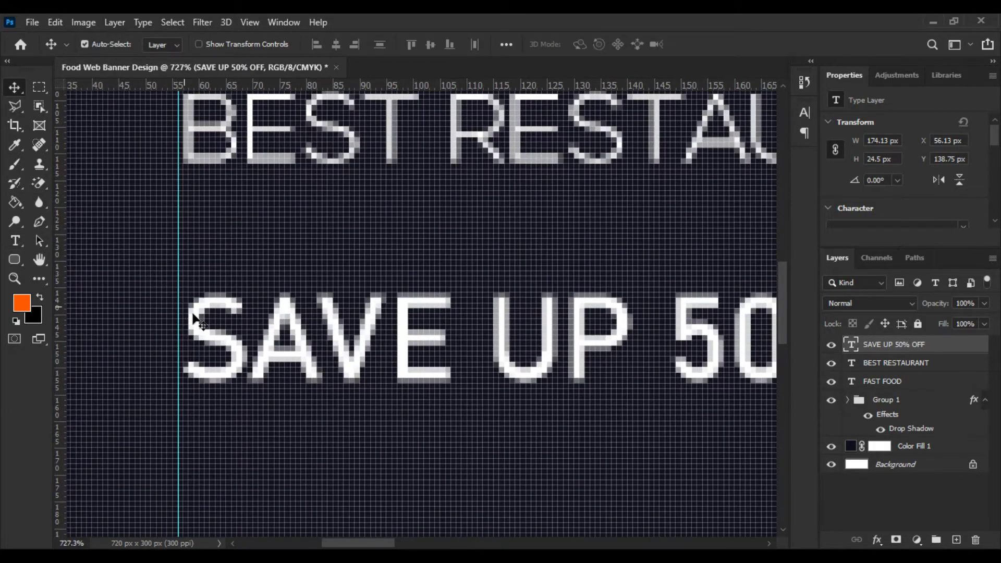
pyautogui.moveTo(196, 320); pyautogui.dragTo(191, 322)
pyautogui.scroll(-5, 193, 323)
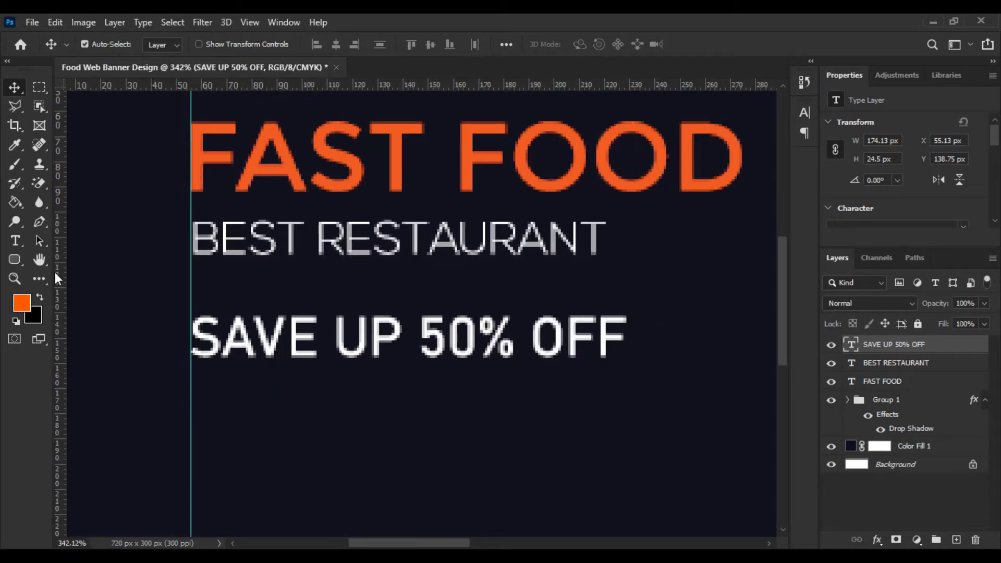
# Create a paragraph text box about 221 × 46 px below SAVE UP 50% OFF, starting at the guide.
pyautogui.click(15, 242)
pyautogui.moveTo(192, 386); pyautogui.dragTo(713, 491)
pyautogui.moveTo(741, 497); pyautogui.dragTo(747, 502)
pyautogui.scroll(-5, 629, 457)
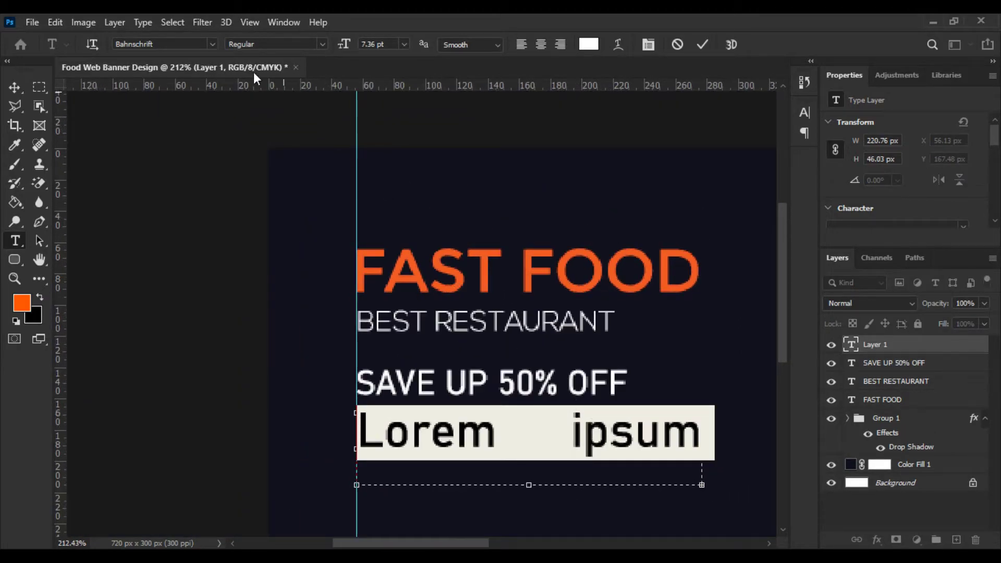
# Set the Lorem ipsum placeholder paragraph to Montserrat Regular at 1.5 pt.
pyautogui.click(168, 43)
pyautogui.click(211, 47)
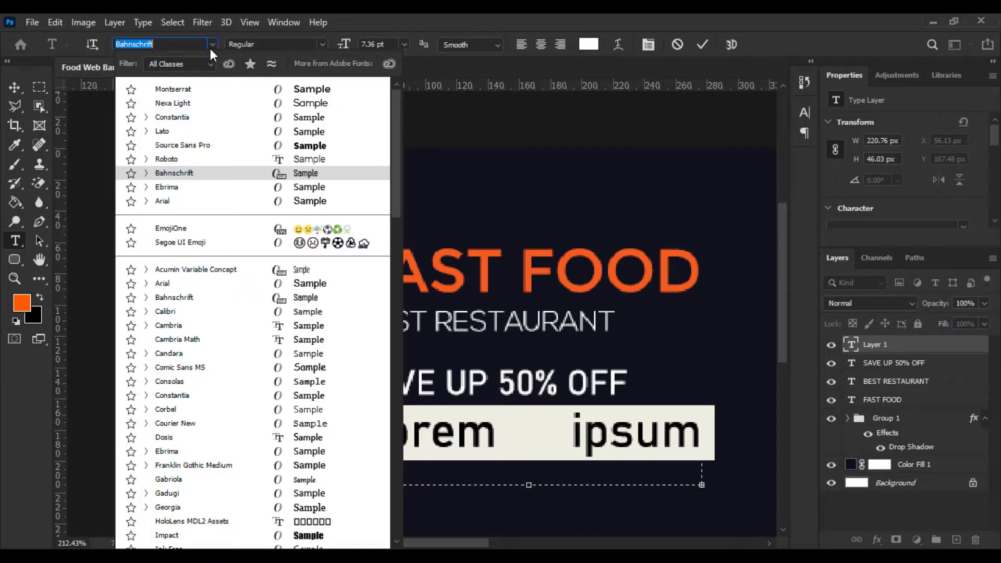
pyautogui.click(189, 91)
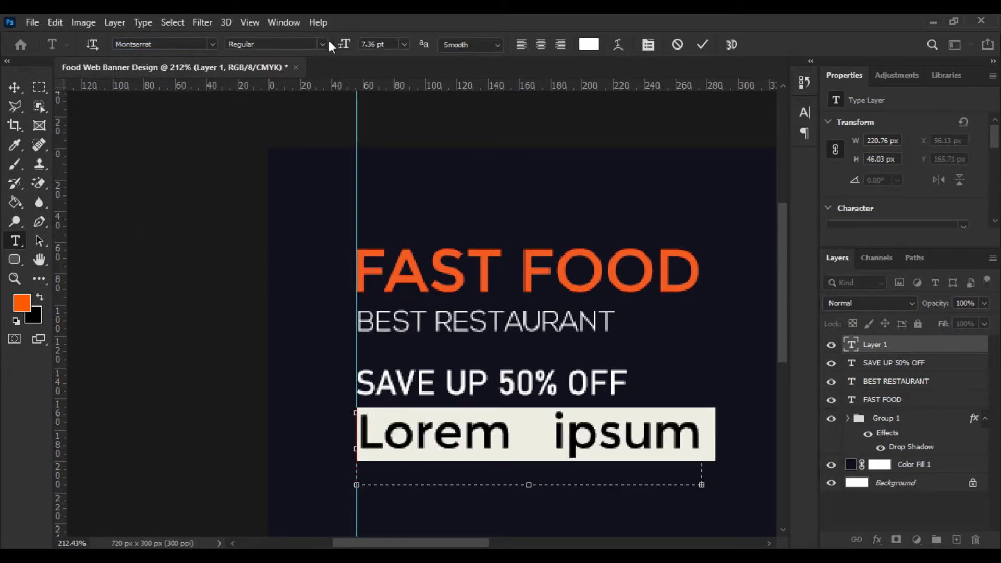
pyautogui.moveTo(346, 46); pyautogui.dragTo(340, 48)
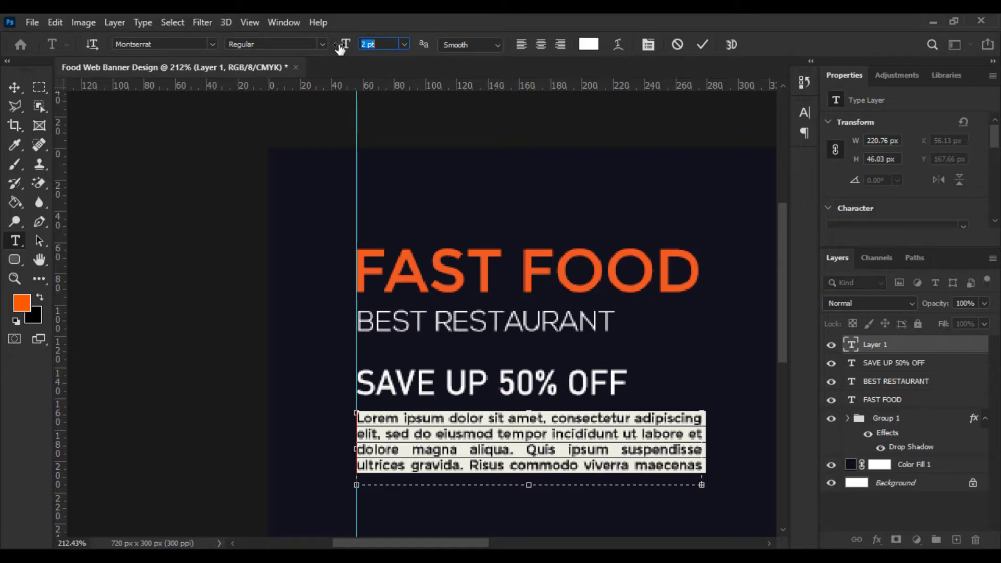
pyautogui.moveTo(340, 48); pyautogui.dragTo(339, 49)
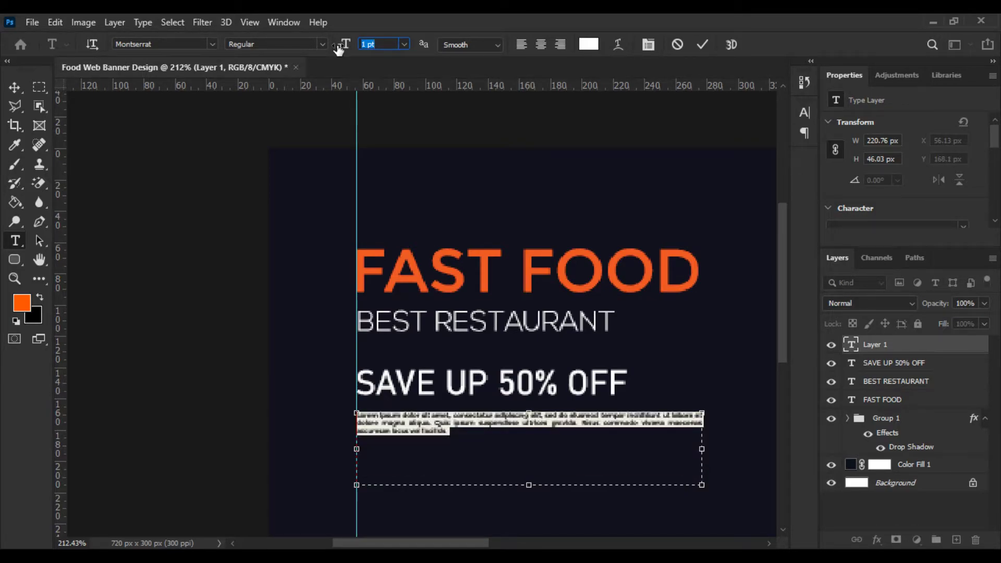
pyautogui.moveTo(339, 49); pyautogui.dragTo(340, 48)
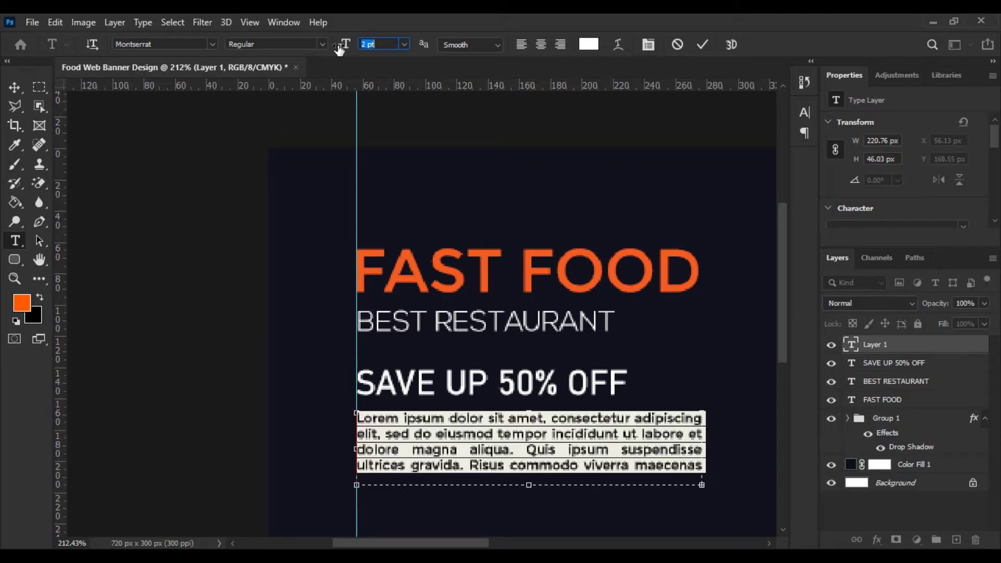
pyautogui.click(373, 48)
pyautogui.press('Return')
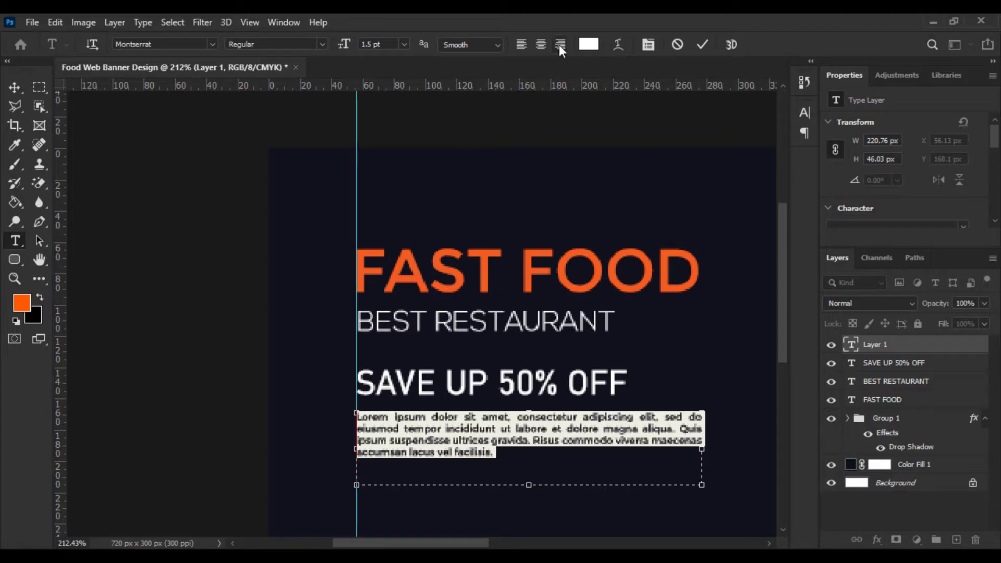
# Display the paragraph alignment settings and commit the Lorem ipsum text.
pyautogui.click(649, 45)
pyautogui.click(713, 107)
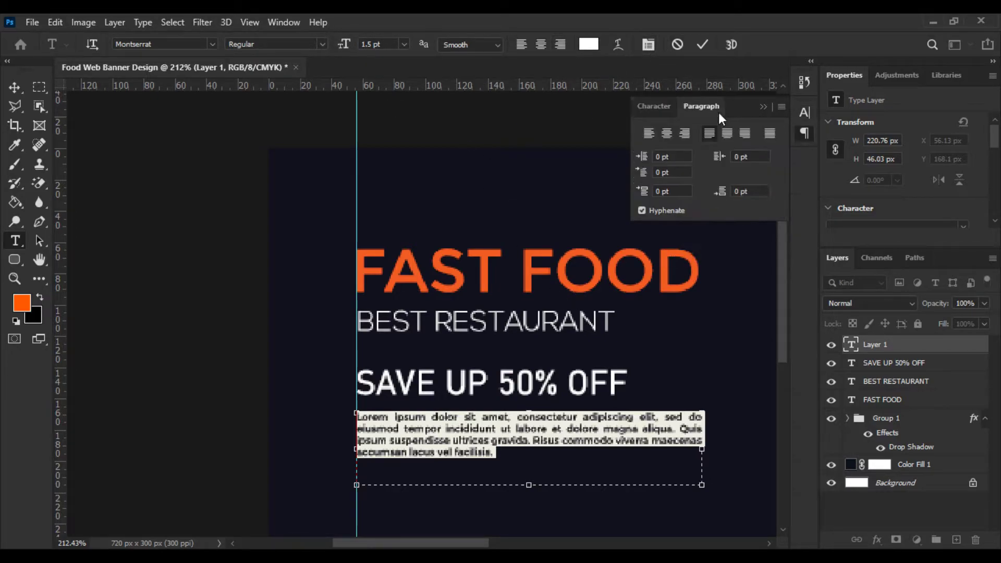
pyautogui.click(14, 87)
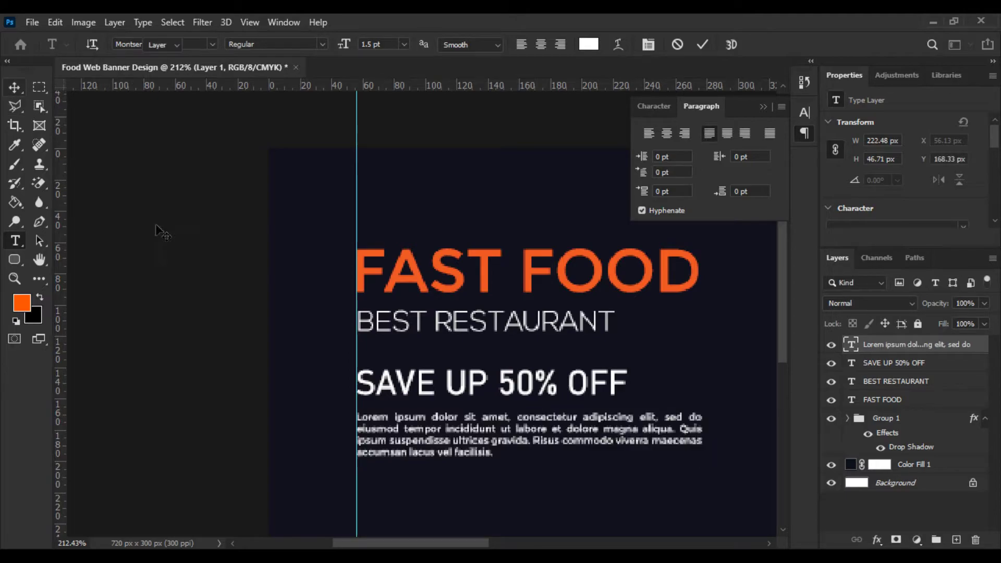
pyautogui.scroll(-3, 166, 313)
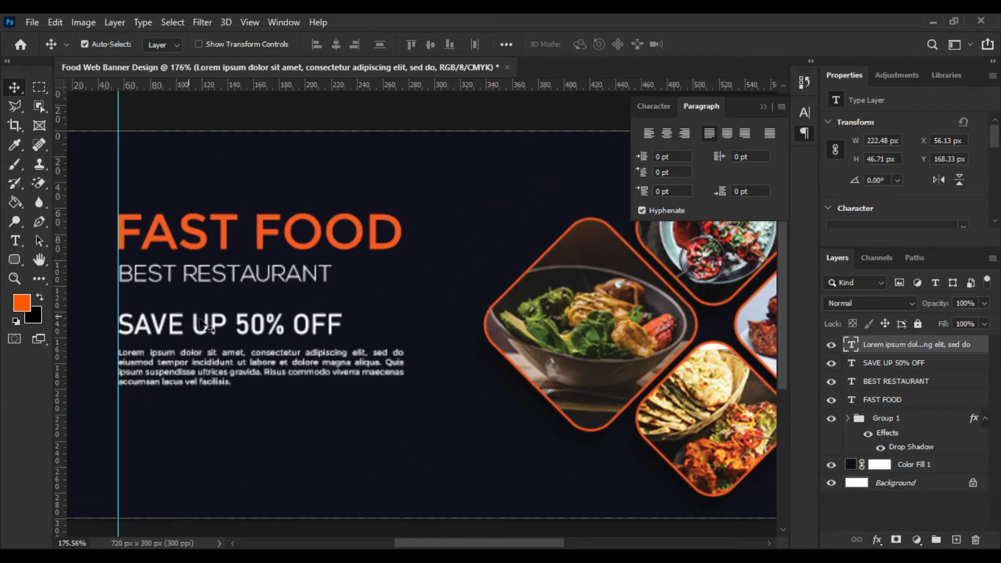
pyautogui.scroll(-2, 256, 352)
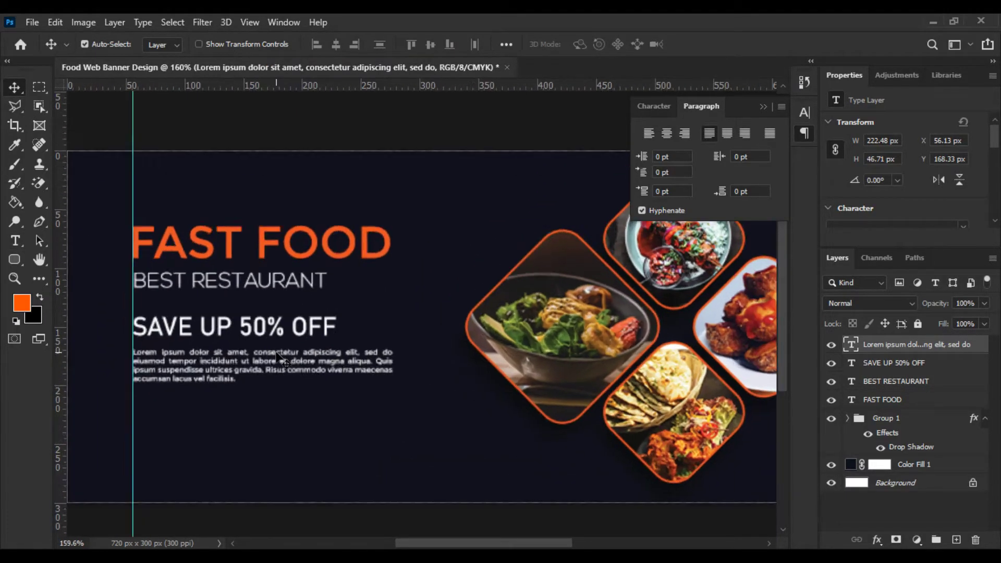
pyautogui.scroll(-1, 313, 394)
pyautogui.moveTo(316, 396); pyautogui.dragTo(384, 364)
pyautogui.scroll(5, 186, 318)
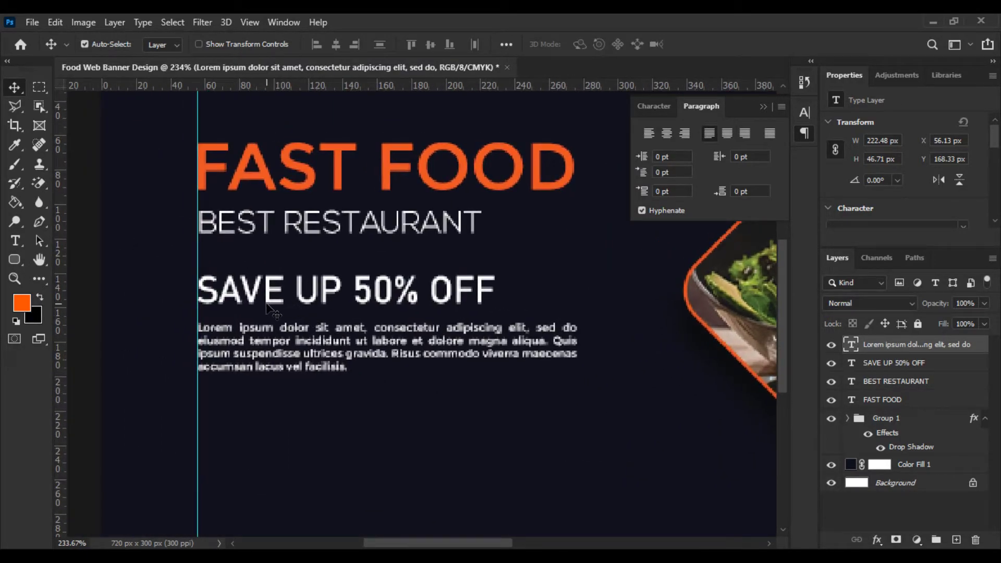
pyautogui.click(269, 309)
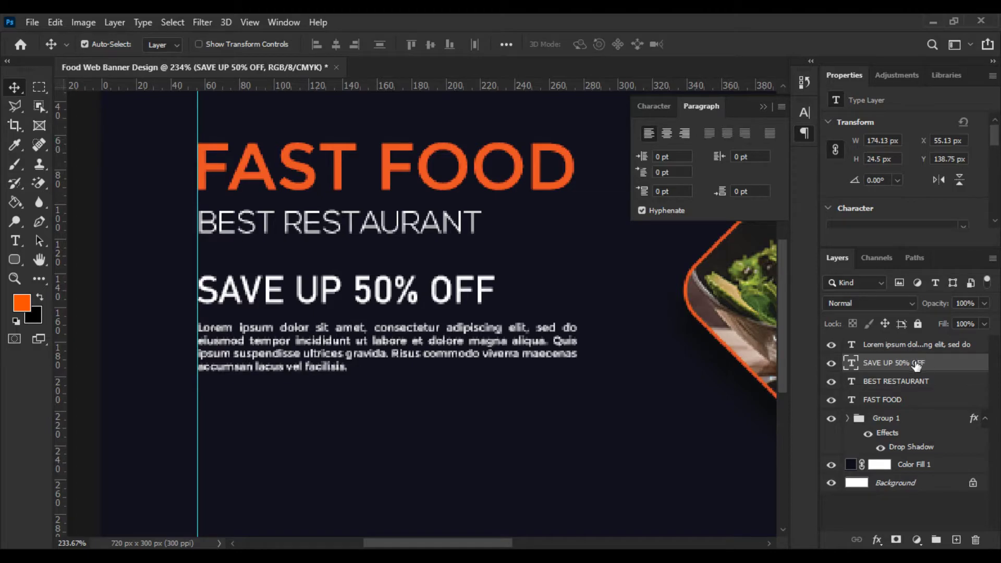
pyautogui.click(22, 302)
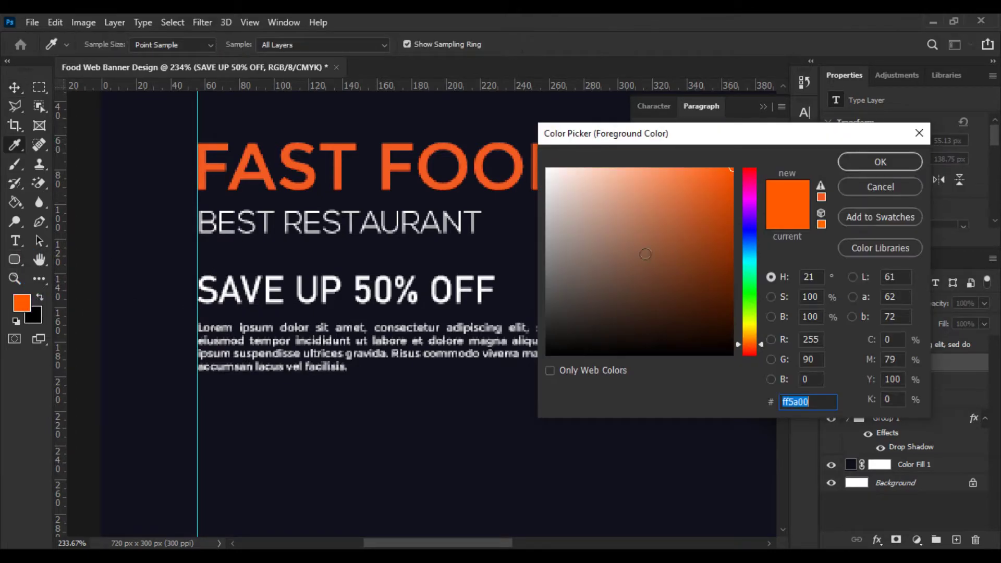
pyautogui.click(863, 187)
# Color the entire SAVE UP 50% OFF text yellow (ffde00).
pyautogui.click(14, 240)
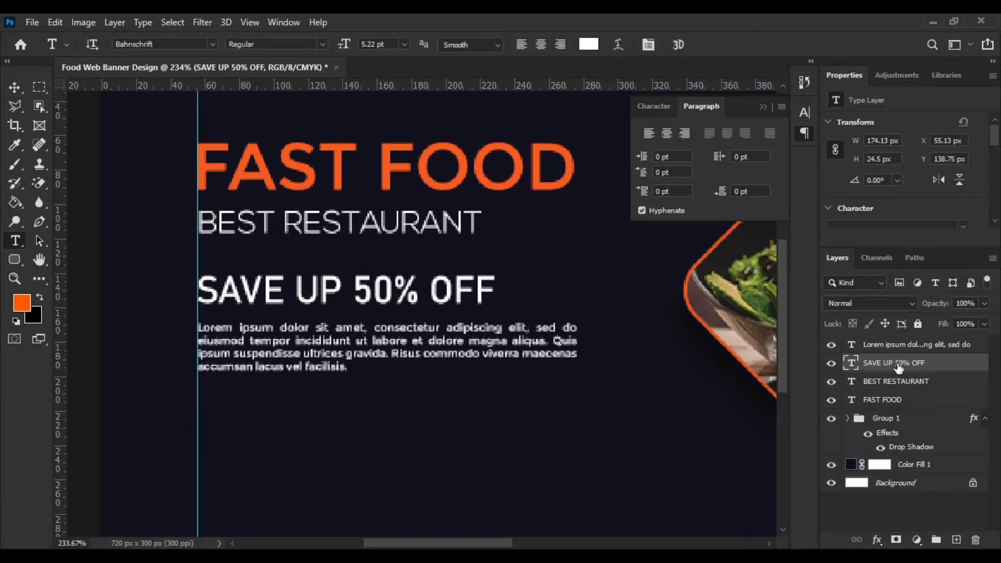
pyautogui.doubleClick(386, 290)
pyautogui.hotkey('ctrl', 'a')
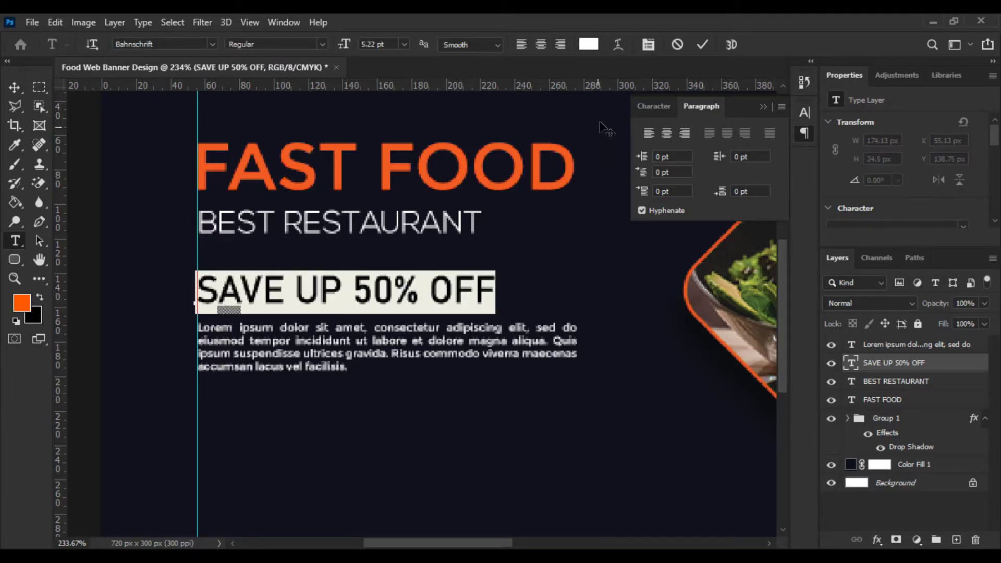
pyautogui.click(589, 45)
pyautogui.click(754, 325)
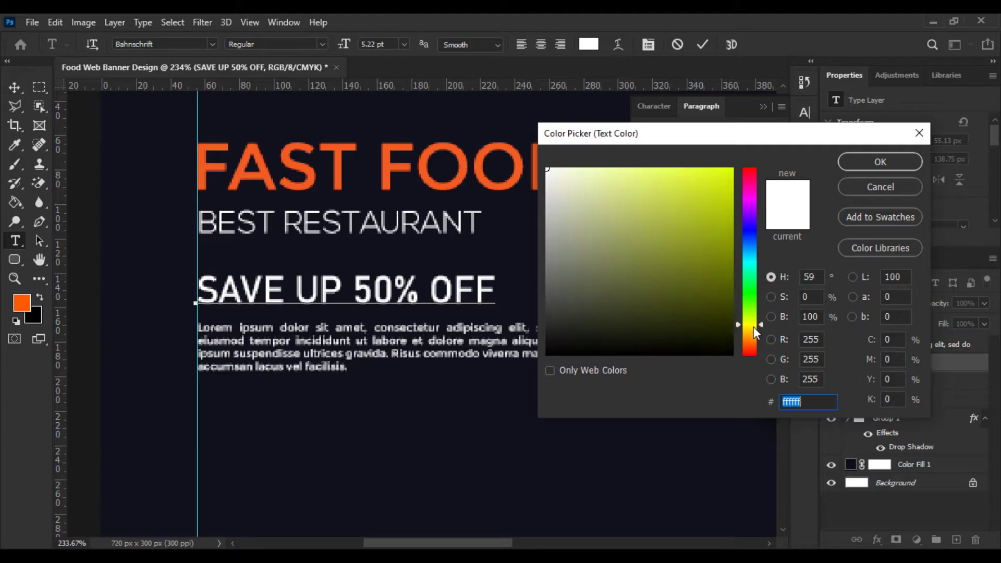
pyautogui.click(732, 169)
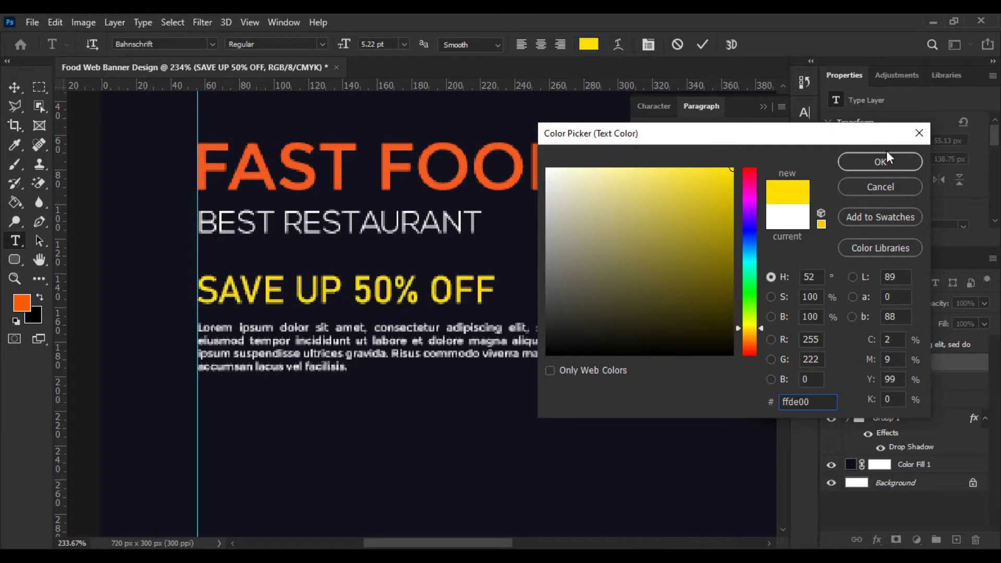
pyautogui.click(14, 90)
pyautogui.click(843, 166)
pyautogui.scroll(1, 355, 329)
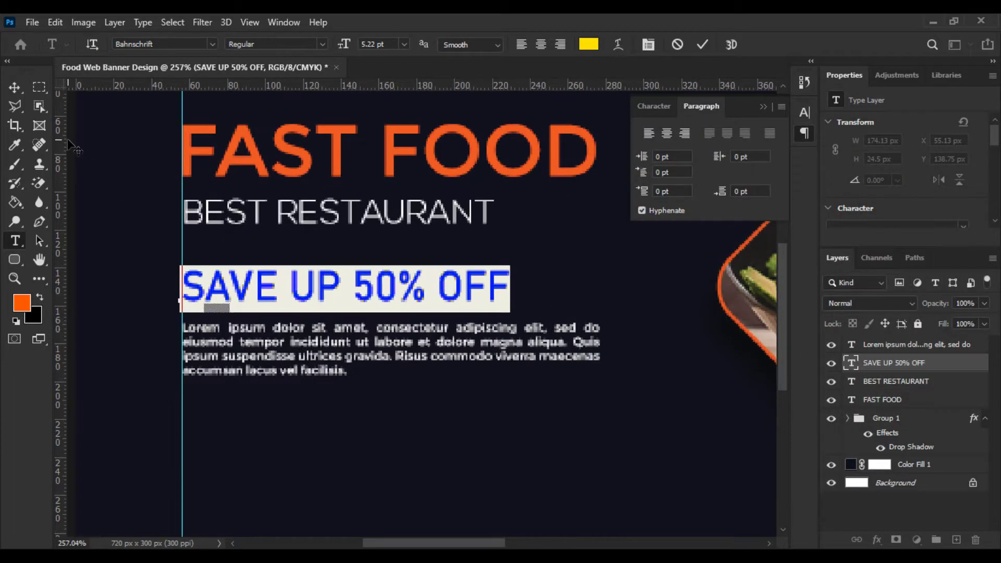
pyautogui.click(11, 89)
pyautogui.scroll(-6, 101, 297)
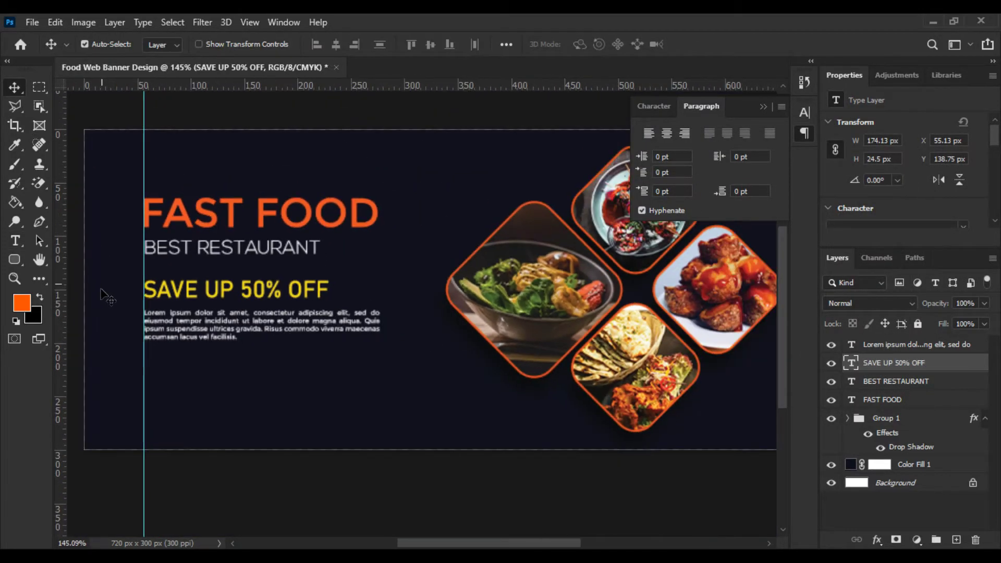
# Color only the words SAVE UP in the discount line white (ffffff).
pyautogui.scroll(2, 167, 370)
pyautogui.scroll(4, 250, 390)
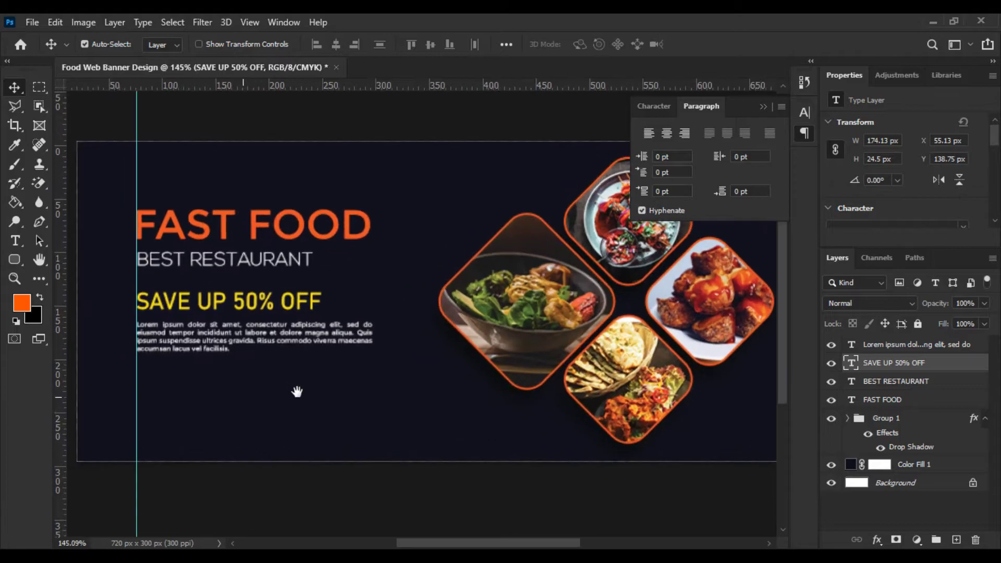
pyautogui.scroll(2, 214, 371)
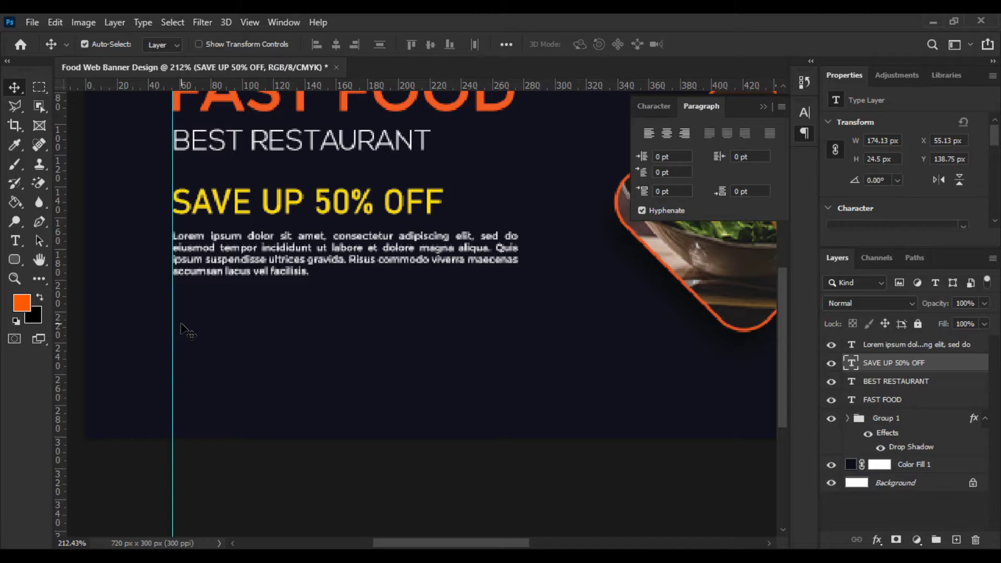
pyautogui.scroll(2, 191, 326)
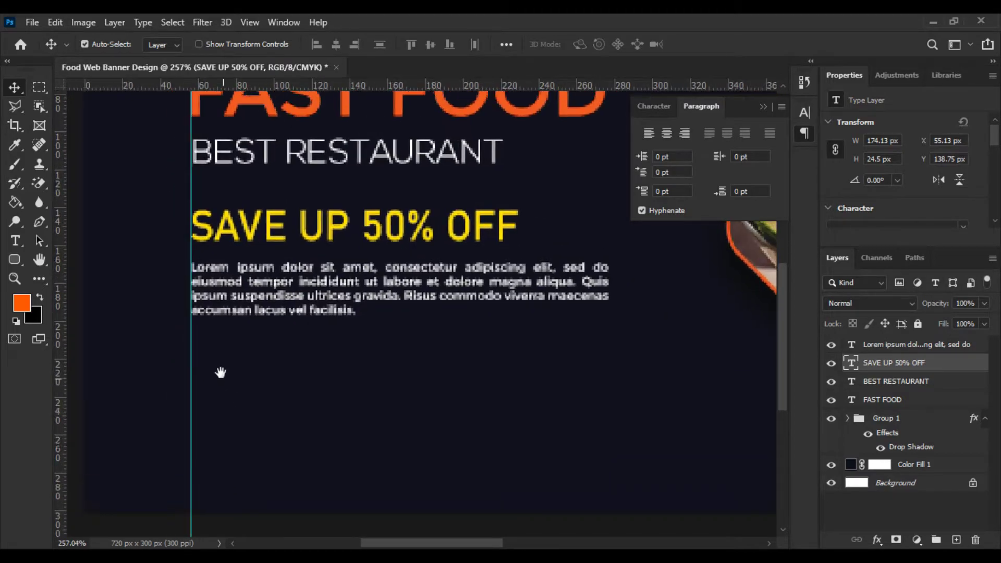
pyautogui.click(16, 242)
pyautogui.moveTo(191, 232); pyautogui.dragTo(303, 250)
pyautogui.click(589, 44)
pyautogui.write('ffffff')
pyautogui.click(881, 162)
# Color the words 50% OFF with the orange sampled from the FAST FOOD heading and commit the text.
pyautogui.moveTo(362, 229); pyautogui.dragTo(519, 232)
pyautogui.click(589, 44)
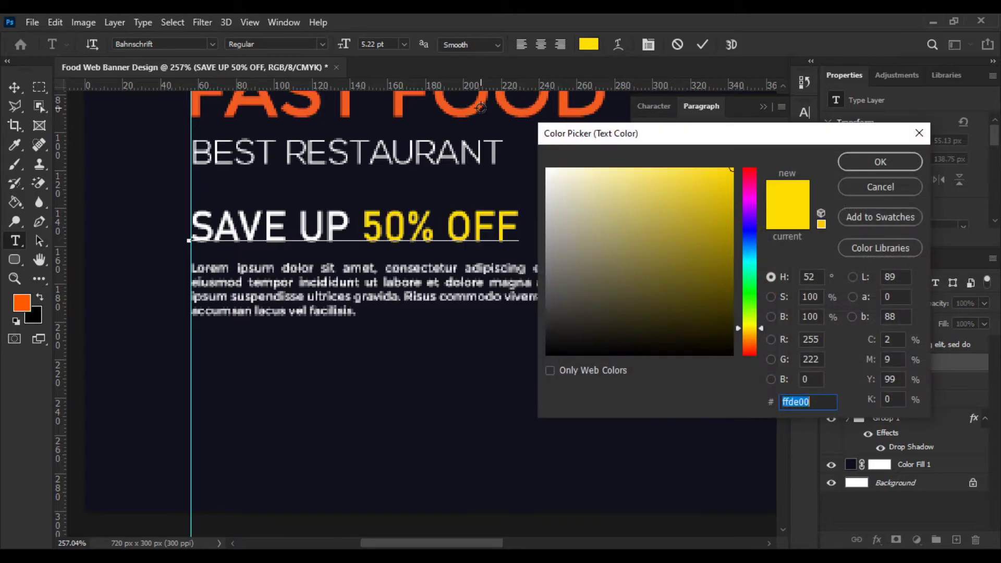
pyautogui.click(476, 107)
pyautogui.click(861, 163)
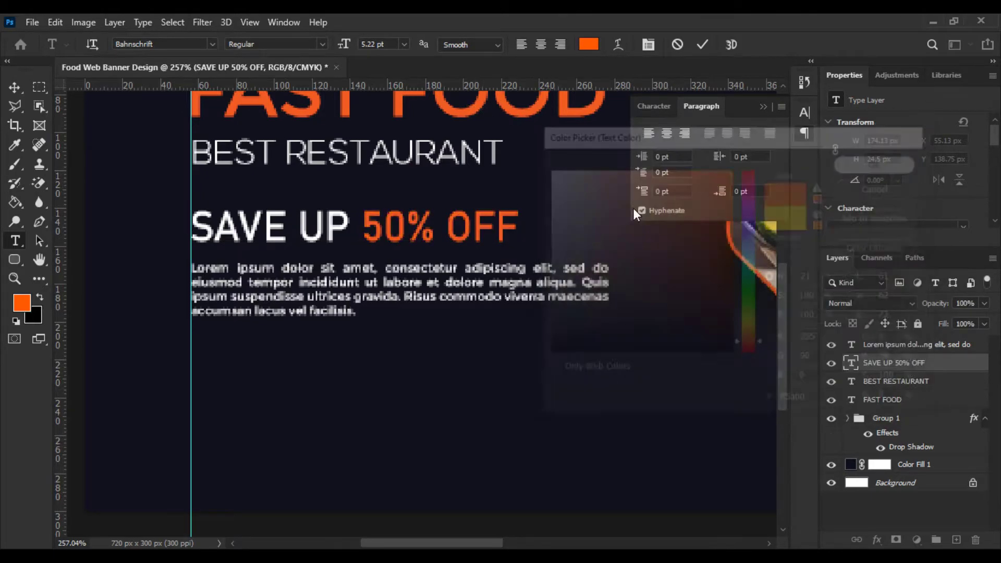
pyautogui.click(14, 87)
# Draw a white rounded rectangle with 10 px corners below the paragraph, starting at the guide, about 107 px wide and 28 px high.
pyautogui.scroll(-4, 184, 317)
pyautogui.scroll(2, 118, 352)
pyautogui.rightClick(15, 267)
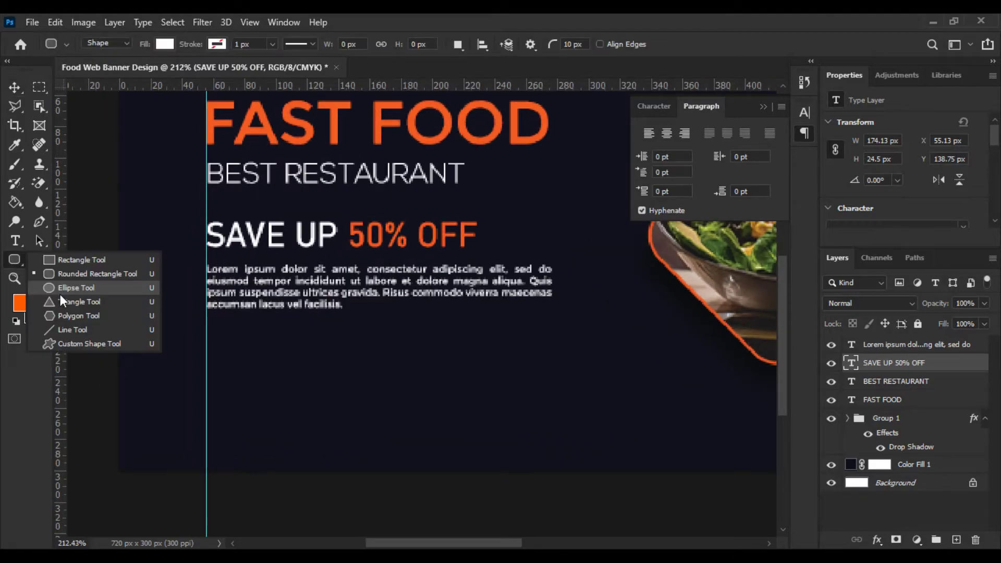
pyautogui.click(61, 272)
pyautogui.moveTo(206, 339); pyautogui.dragTo(374, 394)
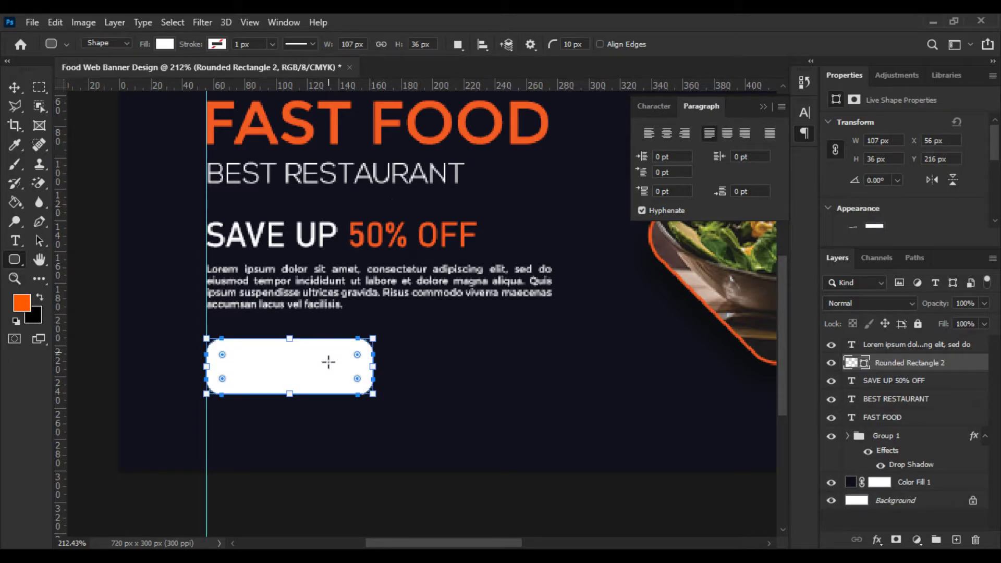
pyautogui.moveTo(289, 394); pyautogui.dragTo(289, 378)
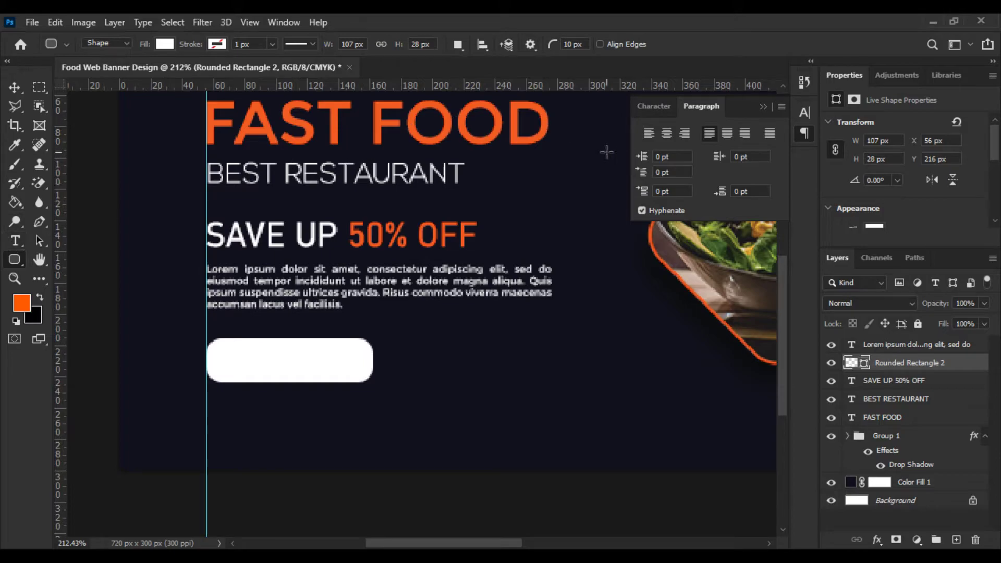
# Fill the rounded rectangle below the paragraph with the orange sampled from the FAST FOOD heading.
pyautogui.doubleClick(851, 364)
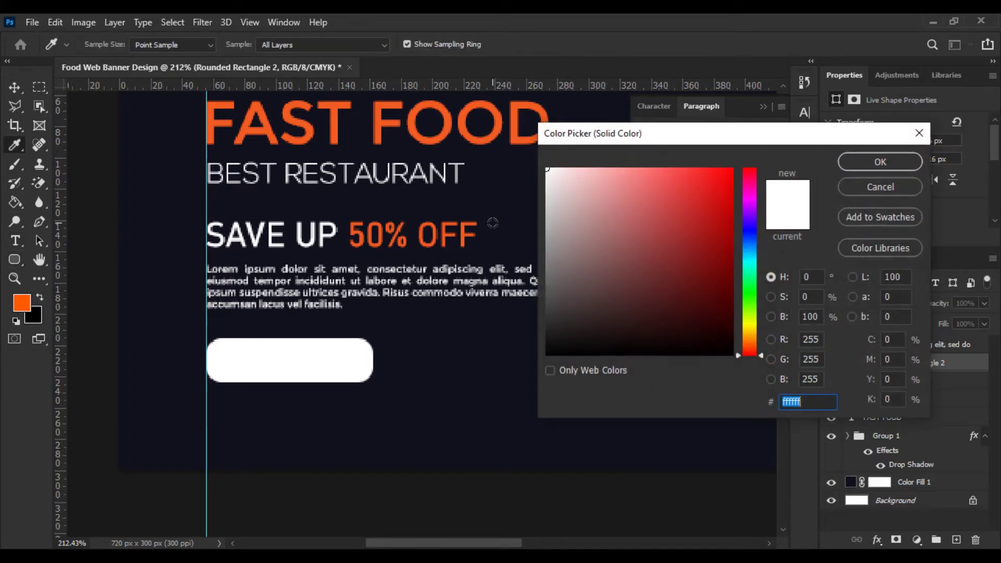
pyautogui.click(427, 139)
pyautogui.click(881, 162)
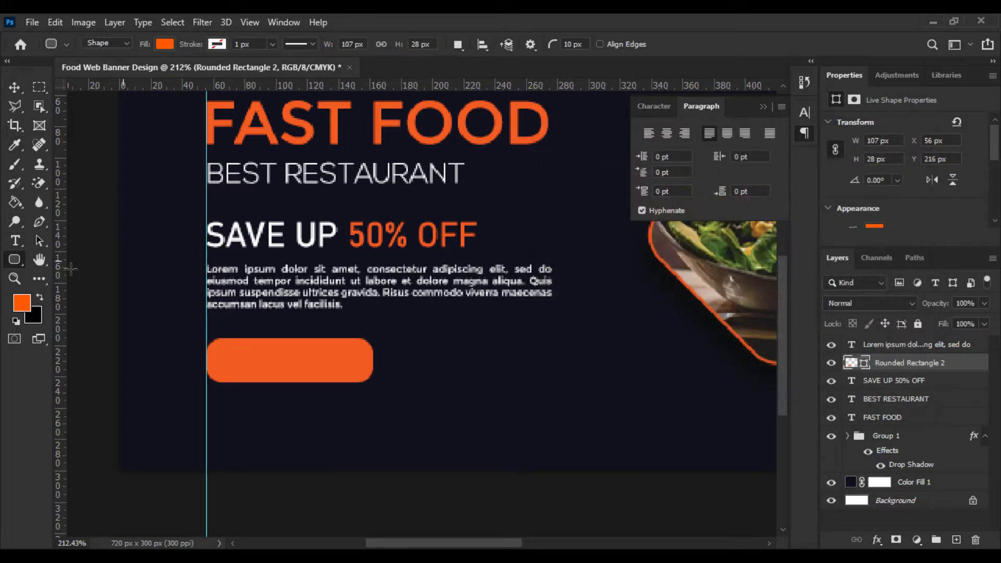
# Add a text line reading Free Delivery in Bahnschrift Regular below the orange rounded rectangle.
pyautogui.click(17, 241)
pyautogui.click(279, 447)
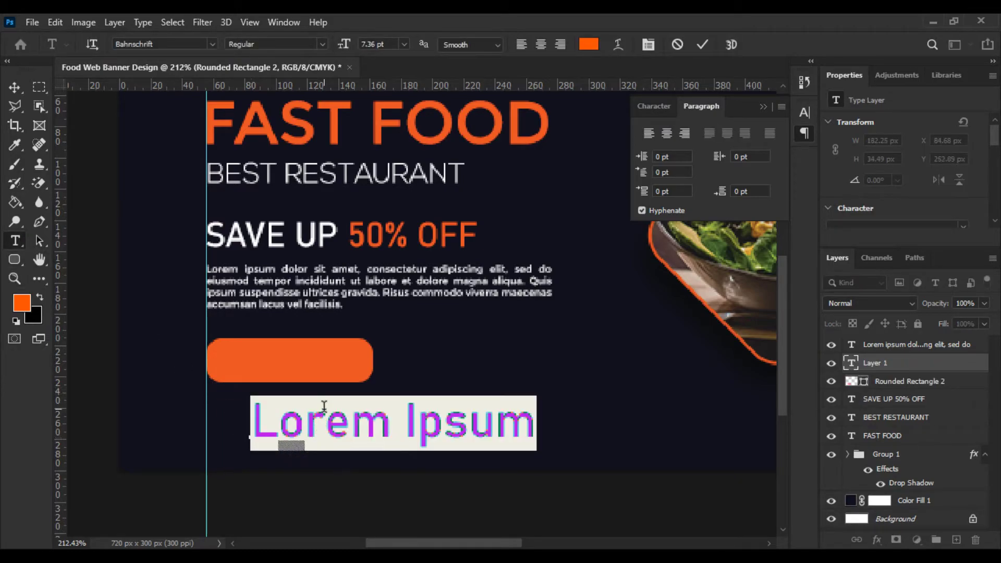
pyautogui.write('Fr')
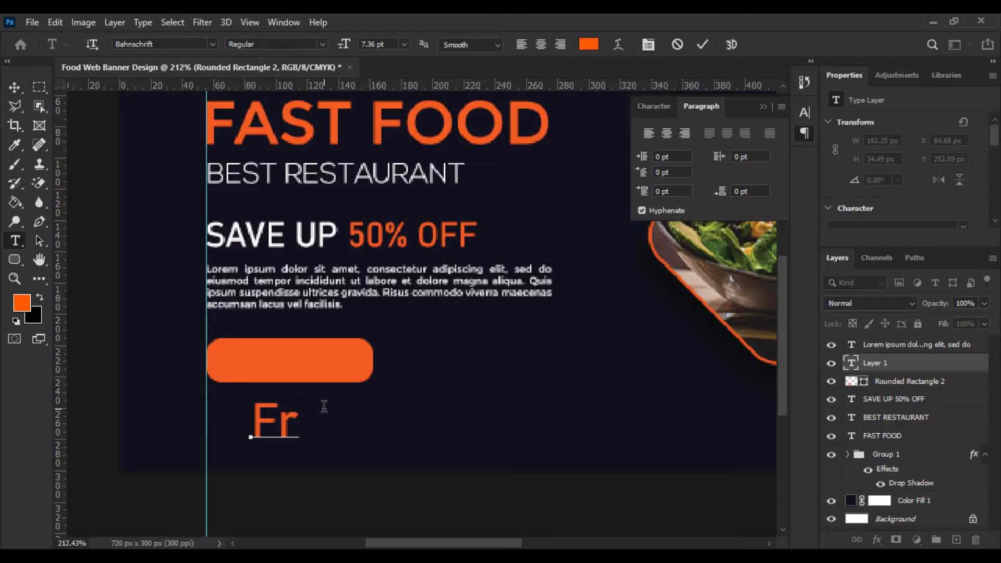
pyautogui.write('ee De')
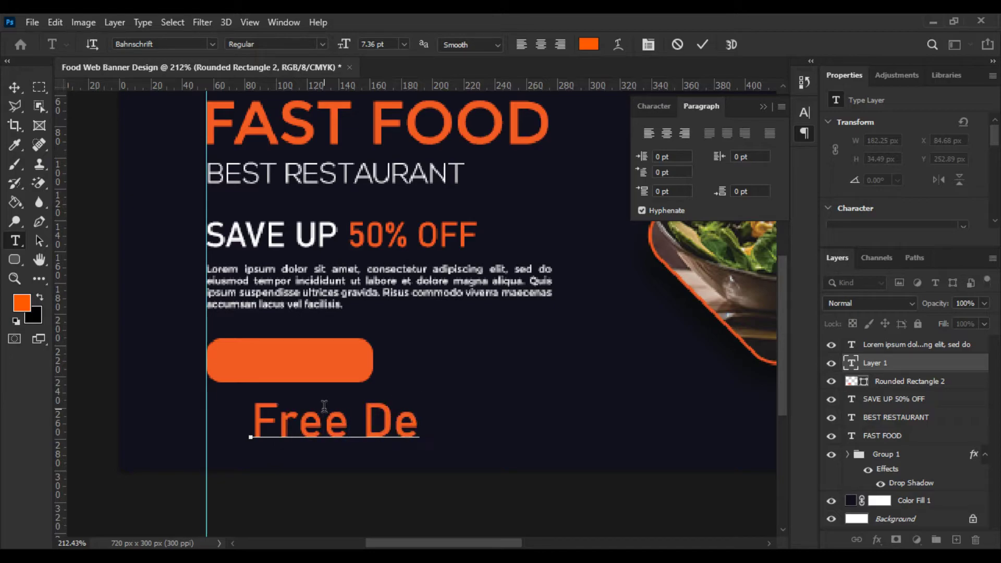
pyautogui.write('livery')
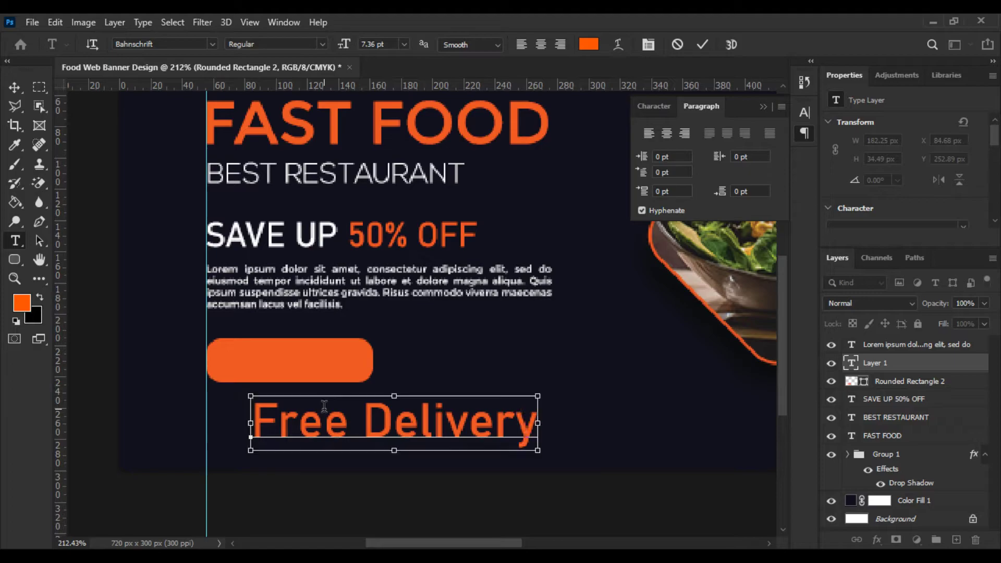
# Color the entire Free Delivery text white (ffffff).
pyautogui.hotkey('ctrl', 'a')
pyautogui.click(589, 44)
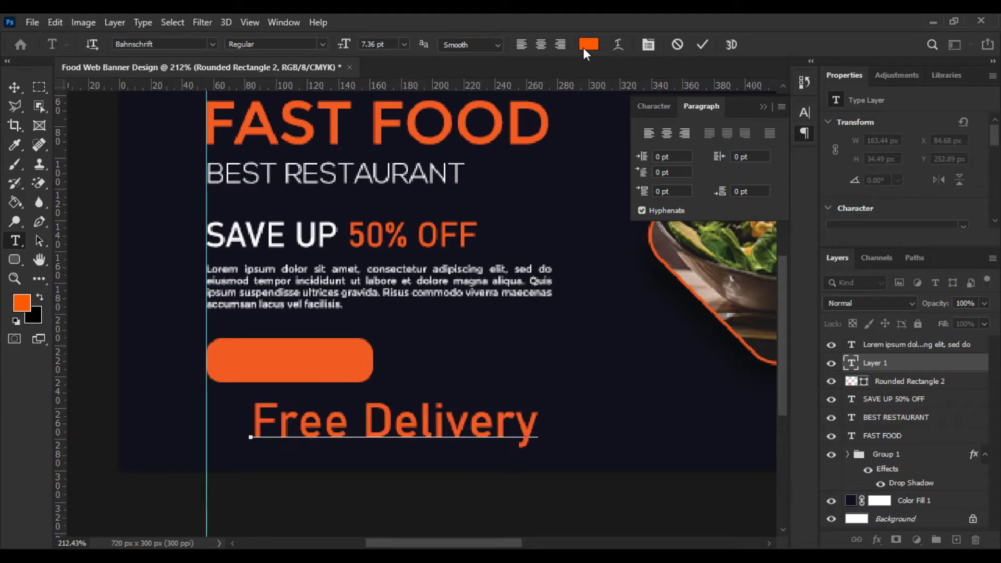
pyautogui.moveTo(541, 200); pyautogui.dragTo(476, 153)
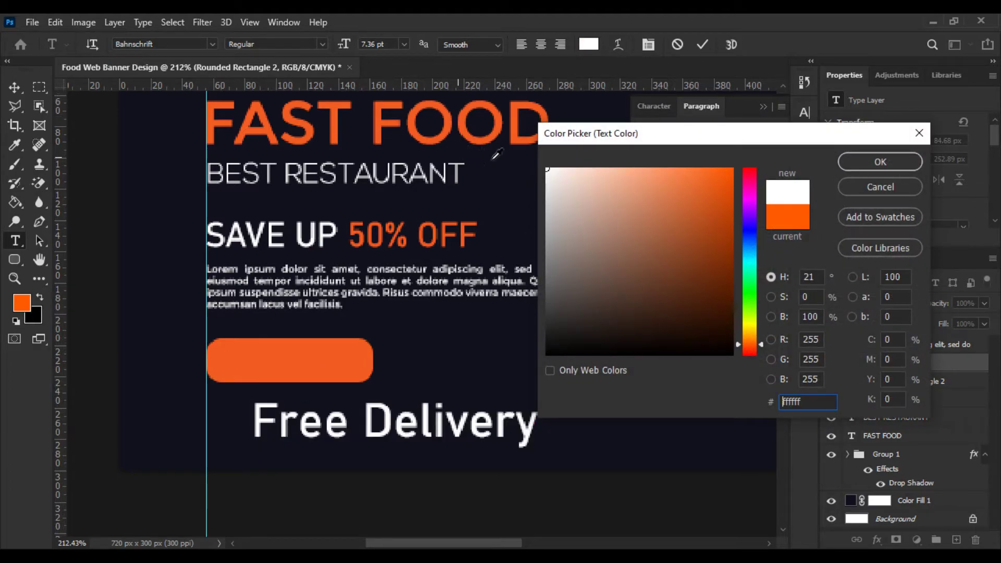
pyautogui.click(881, 162)
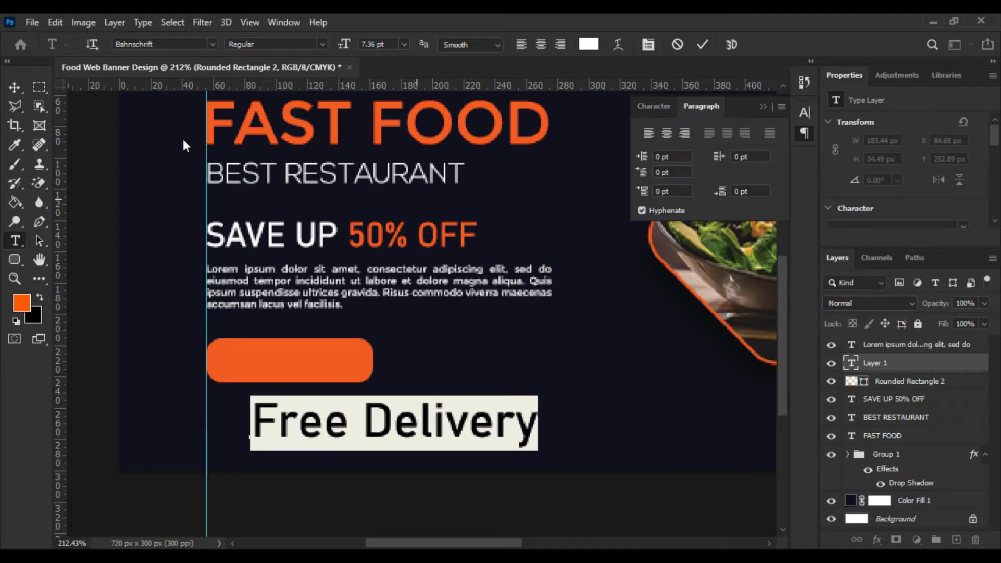
# Scale the Free Delivery text down to about 89 px wide and center it on the orange button.
pyautogui.click(14, 87)
pyautogui.hotkey('ctrl', 't')
pyautogui.scroll(2, 527, 433)
pyautogui.moveTo(541, 393); pyautogui.dragTo(304, 344)
pyautogui.press('Return')
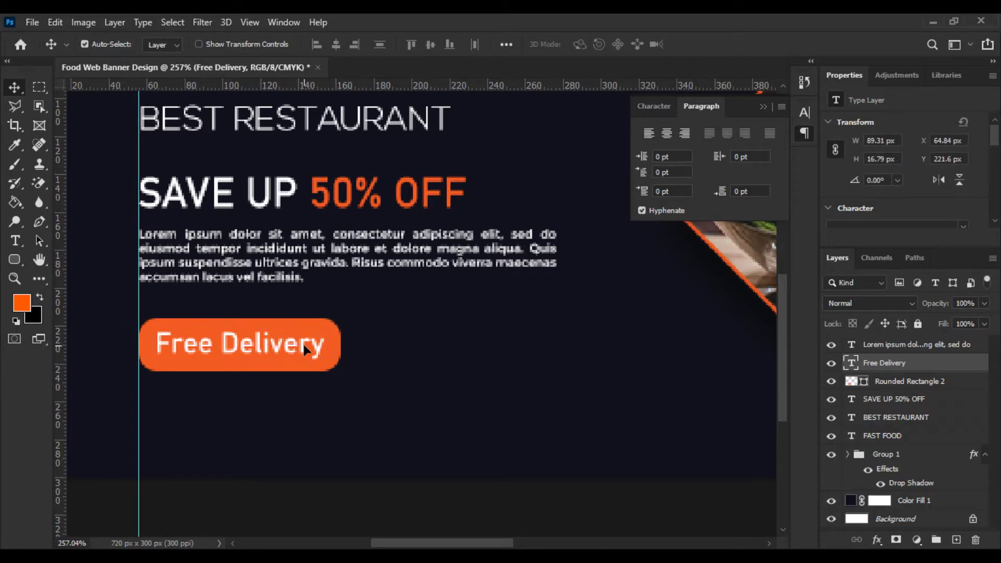
# Color the Free Delivery text with the dark navy (0d0f1d) sampled from the banner background.
pyautogui.scroll(-2, 324, 364)
pyautogui.scroll(-3, 324, 365)
pyautogui.scroll(3, 224, 424)
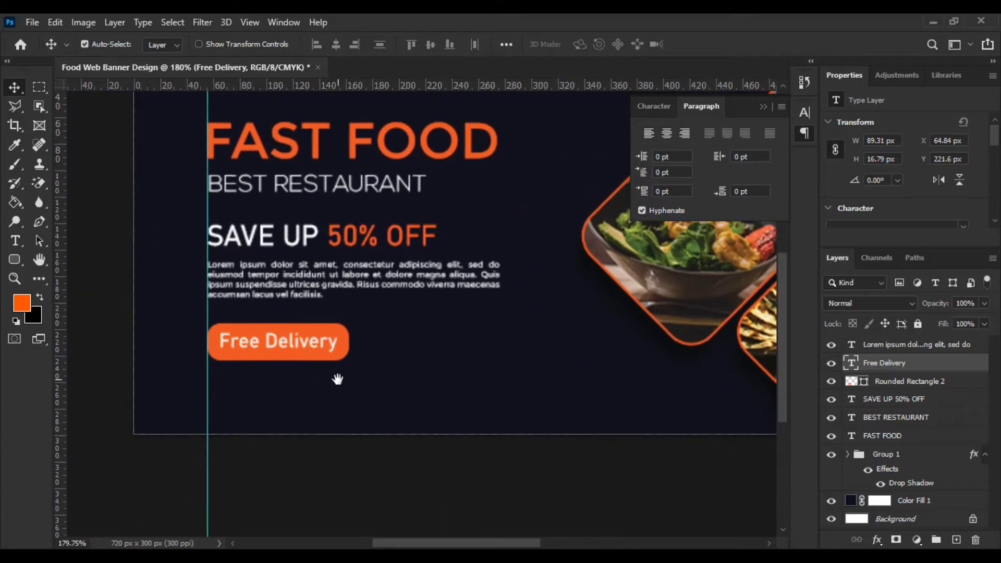
pyautogui.click(13, 242)
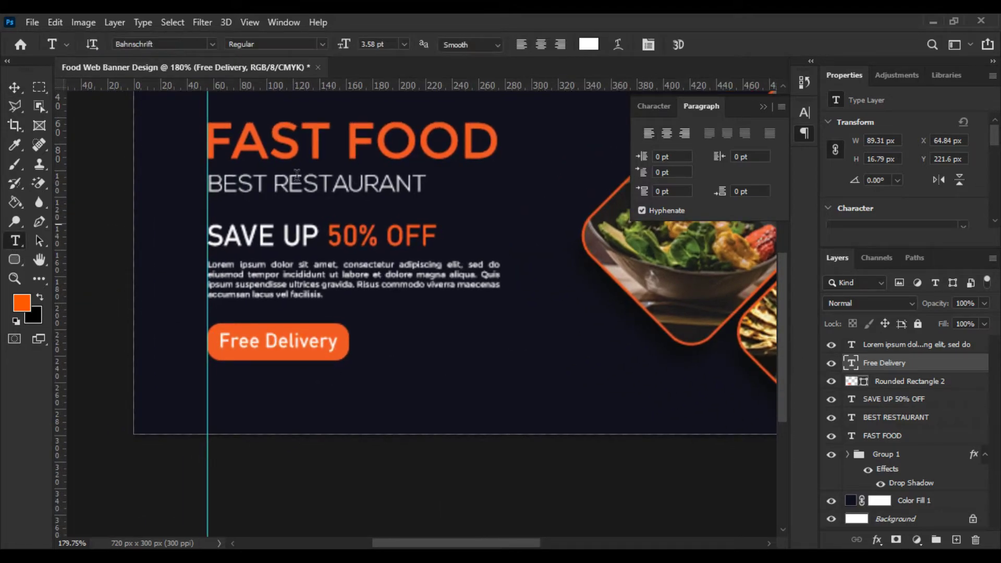
pyautogui.click(587, 46)
pyautogui.click(490, 169)
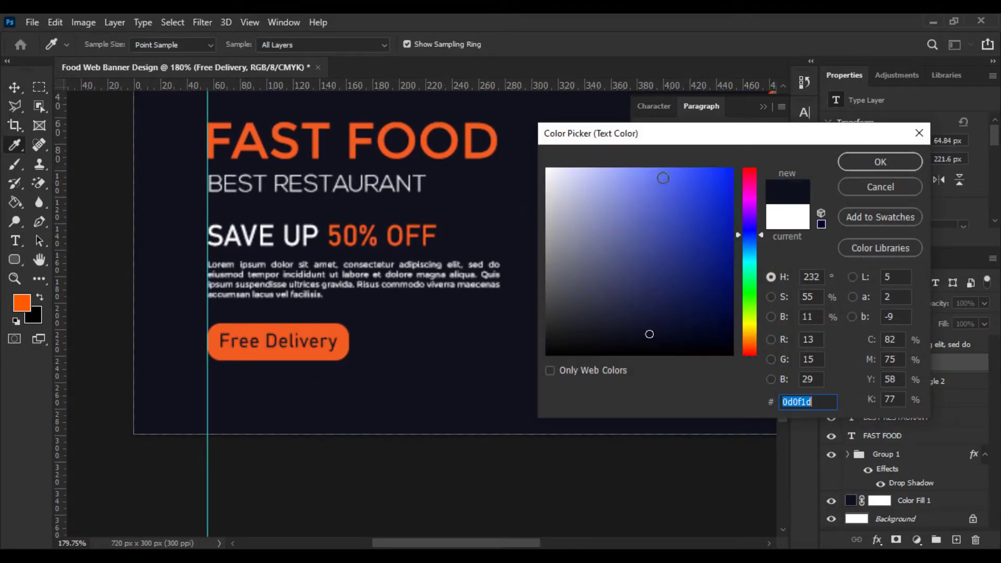
pyautogui.click(905, 164)
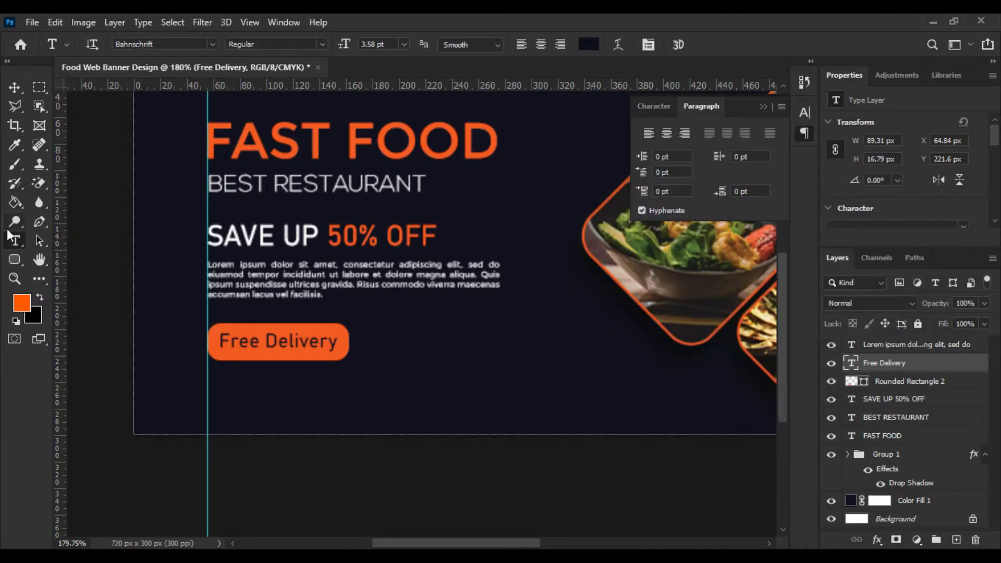
# Change the font of the whole Free Delivery text to Arial and commit the edit.
pyautogui.click(238, 341)
pyautogui.hotkey('ctrl', 'a')
pyautogui.click(150, 45)
pyautogui.press('Down')
pyautogui.press('Down')
pyautogui.press('Up')
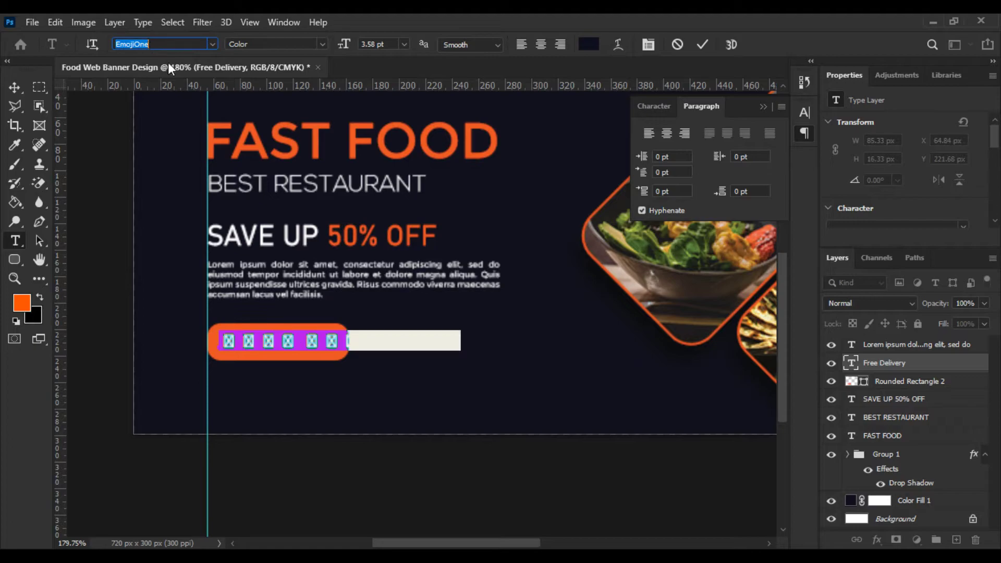
pyautogui.scroll(1, 201, 67)
pyautogui.scroll(2, 146, 38)
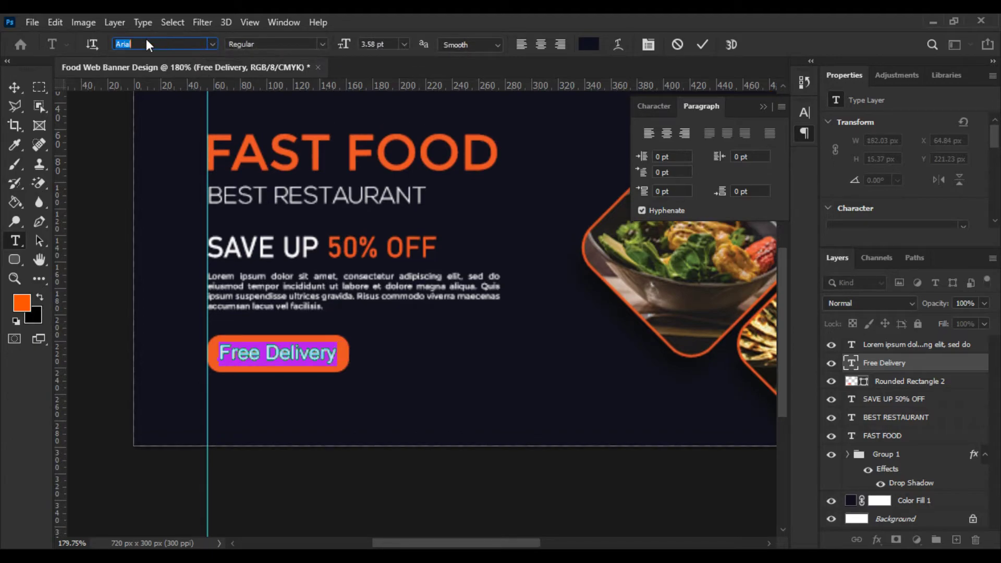
pyautogui.click(15, 87)
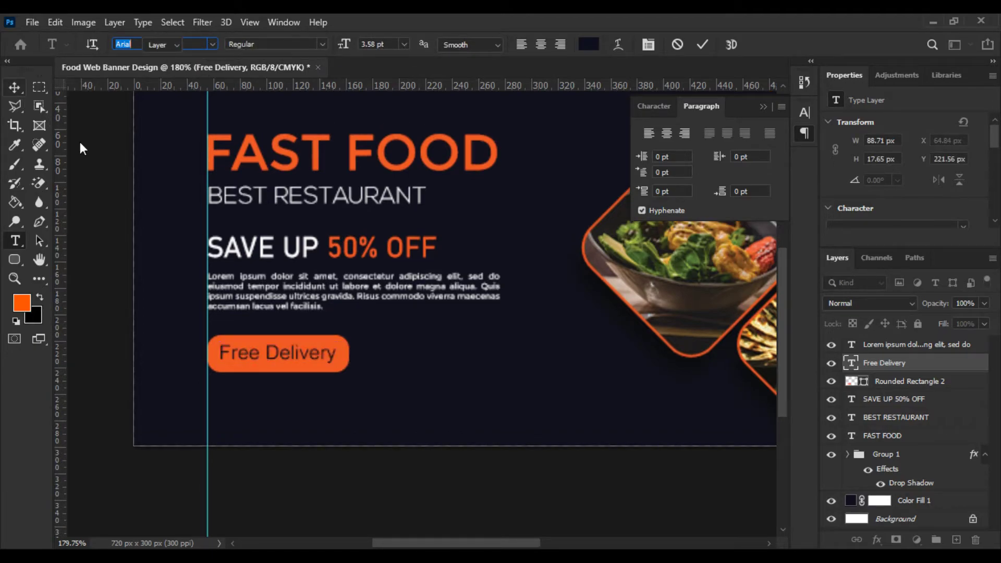
pyautogui.click(102, 202)
# Set the Free Delivery text to Bold and nudge it about 1 px left to center it on the button.
pyautogui.scroll(4, 155, 282)
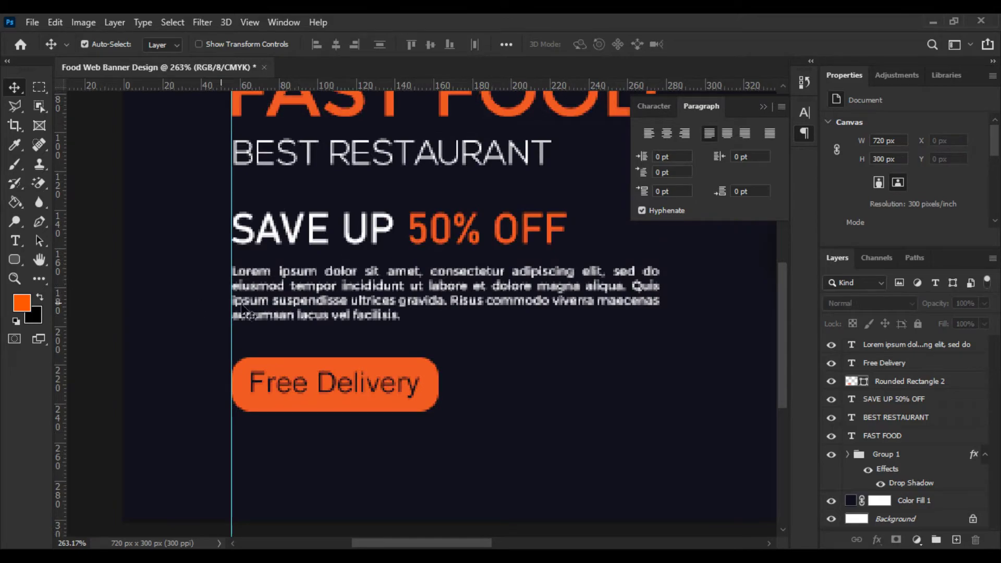
pyautogui.click(14, 240)
pyautogui.click(322, 49)
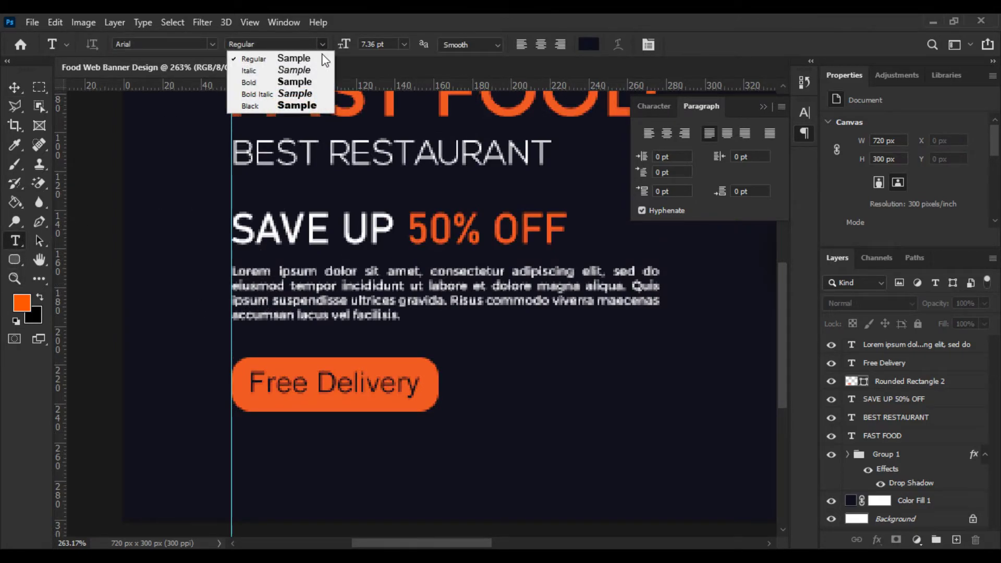
pyautogui.click(308, 81)
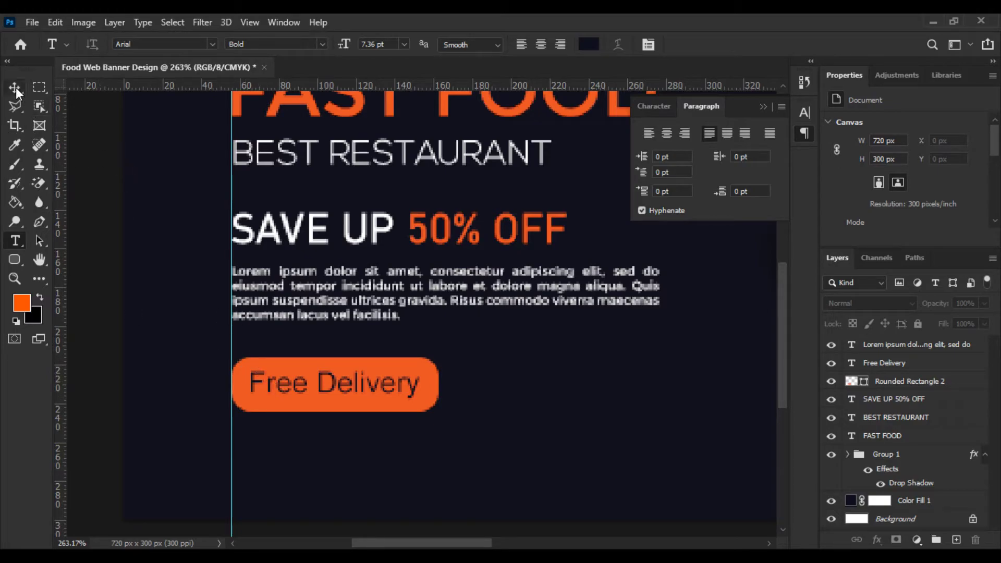
pyautogui.moveTo(249, 383); pyautogui.dragTo(421, 385)
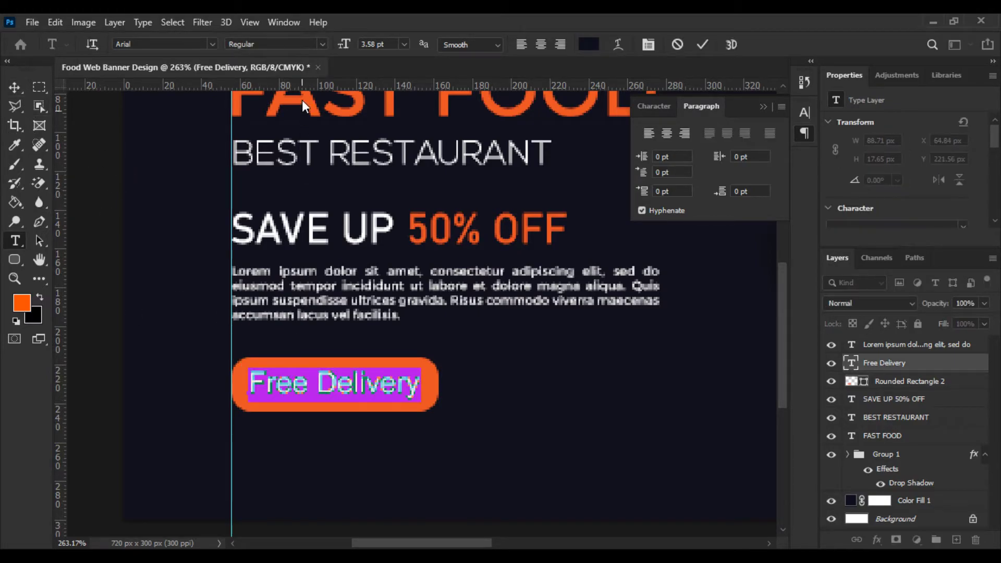
pyautogui.click(323, 44)
pyautogui.click(275, 83)
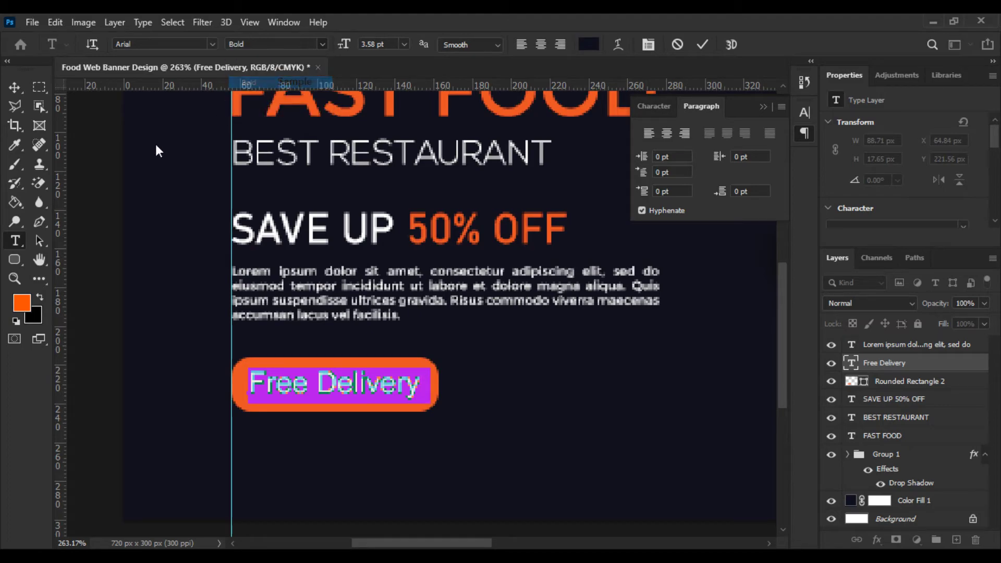
pyautogui.click(14, 87)
pyautogui.scroll(3, 380, 417)
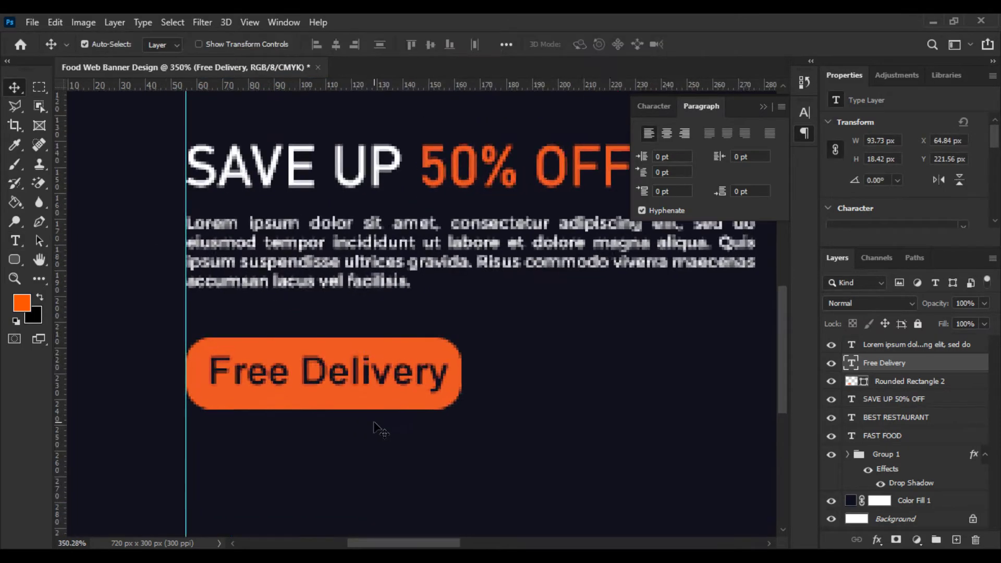
pyautogui.moveTo(391, 380); pyautogui.dragTo(379, 378)
# Move the headings, discount line, paragraph, button and its label together about 21 px upward along the guide.
pyautogui.scroll(-4, 358, 398)
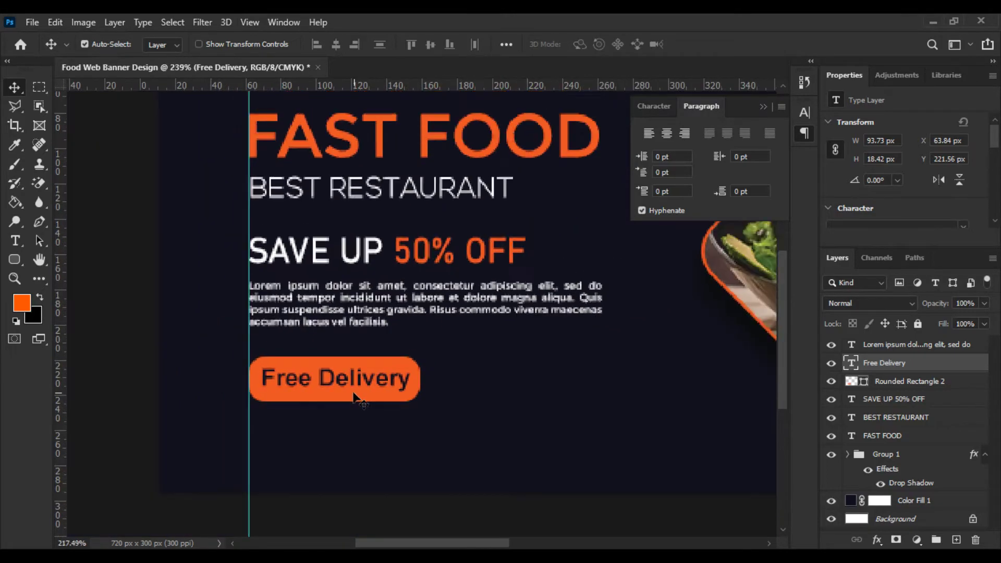
pyautogui.scroll(2, 267, 442)
pyautogui.moveTo(268, 442); pyautogui.dragTo(244, 384)
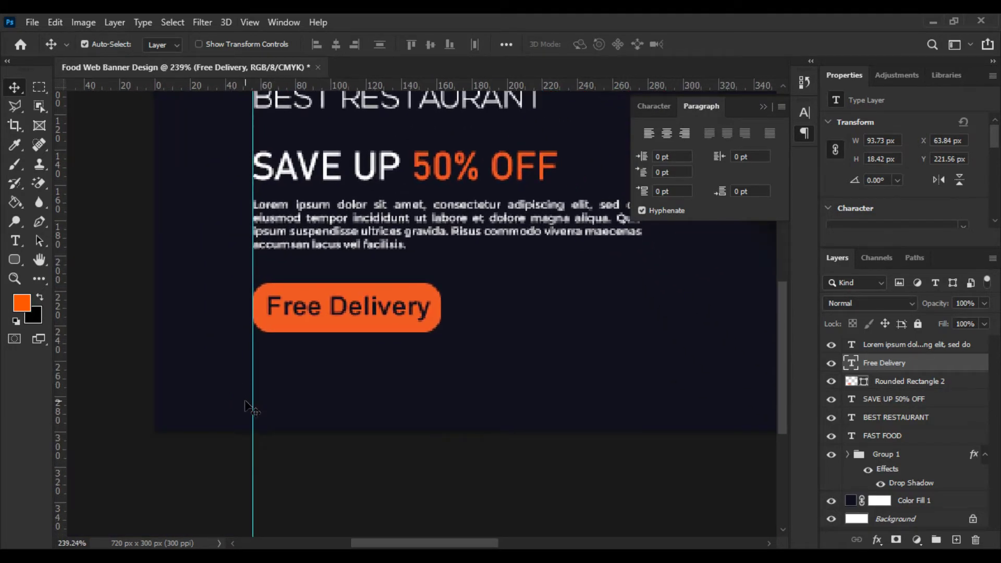
pyautogui.scroll(-3, 251, 408)
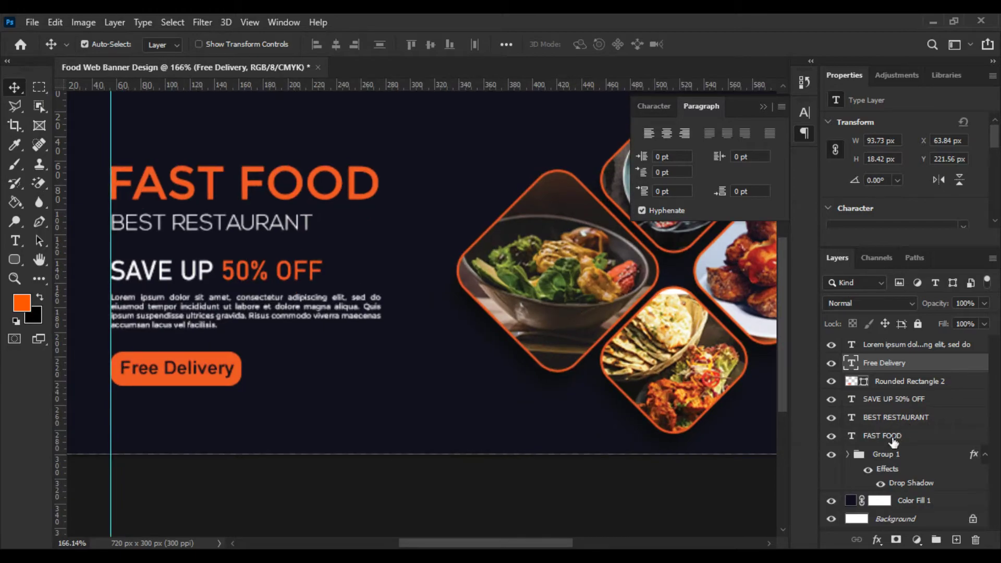
pyautogui.click(887, 435)
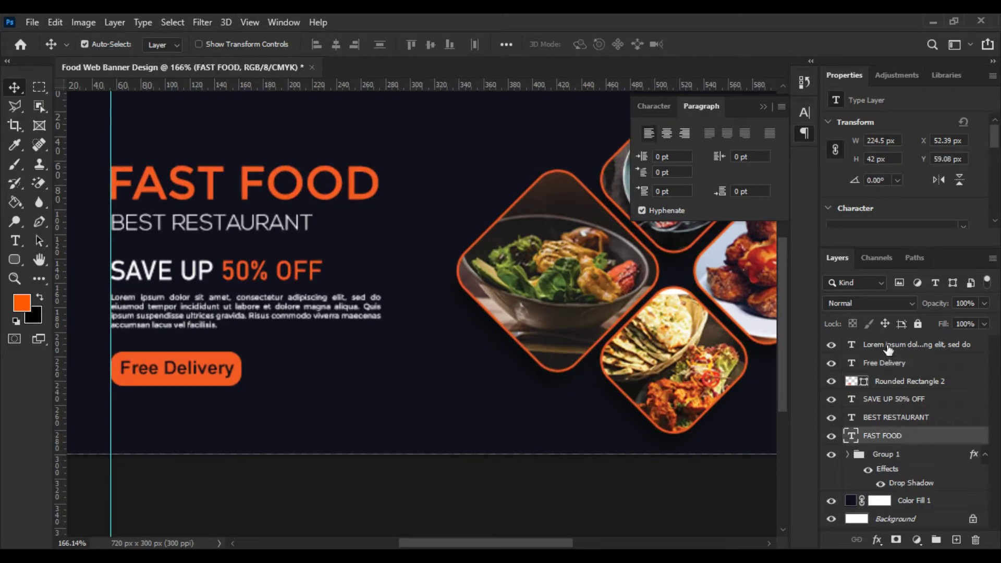
pyautogui.keyDown('shift'); pyautogui.click(887, 344); pyautogui.keyUp('shift')
pyautogui.hotkey('ctrl', 't')
pyautogui.scroll(-1, 342, 307)
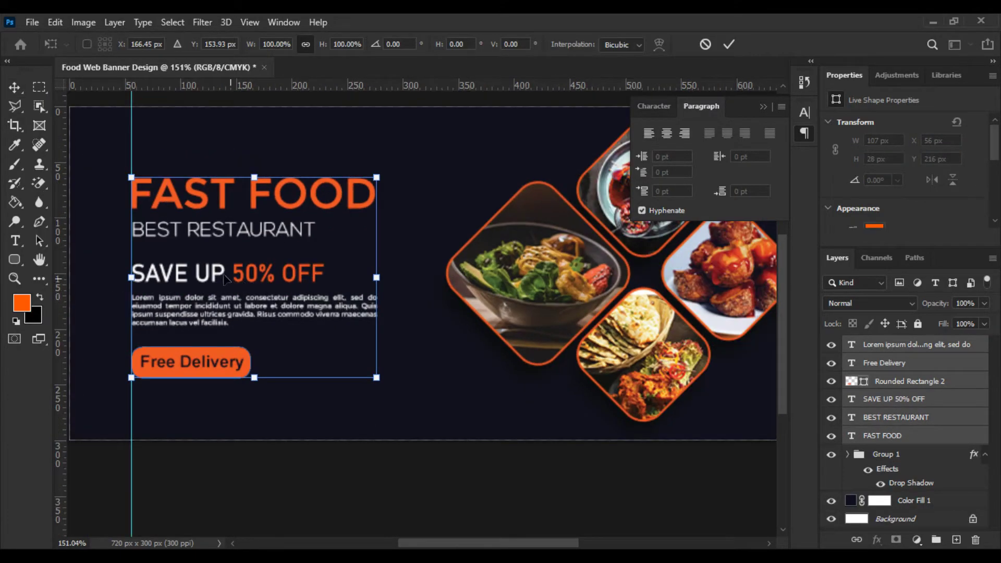
pyautogui.moveTo(211, 273); pyautogui.dragTo(212, 249)
pyautogui.press('Return')
# Draw a white rounded square of 25 × 25 px below the Free Delivery button, on a layer above all others.
pyautogui.scroll(1, 201, 338)
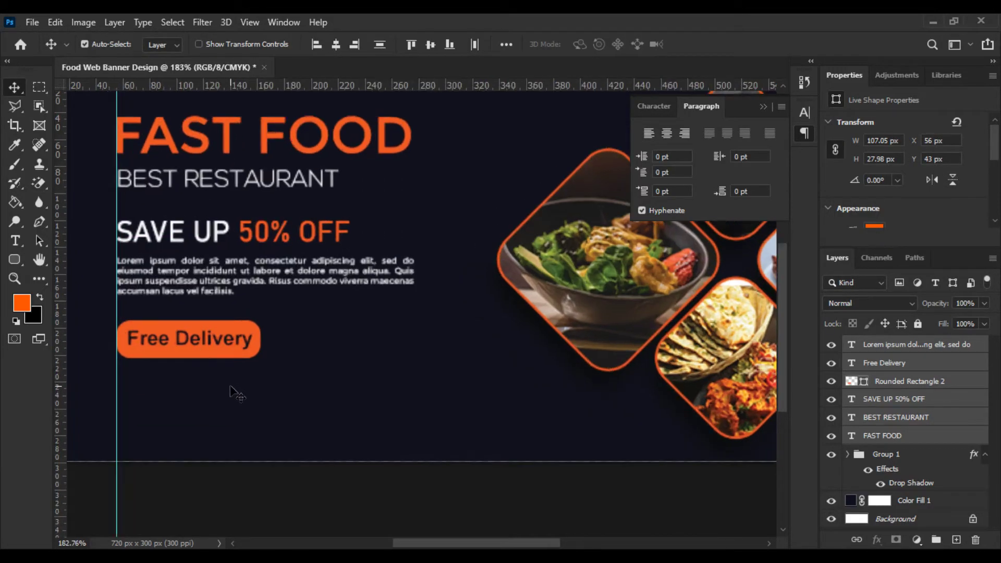
pyautogui.scroll(4, 160, 437)
pyautogui.moveTo(177, 436); pyautogui.dragTo(265, 393)
pyautogui.click(15, 259)
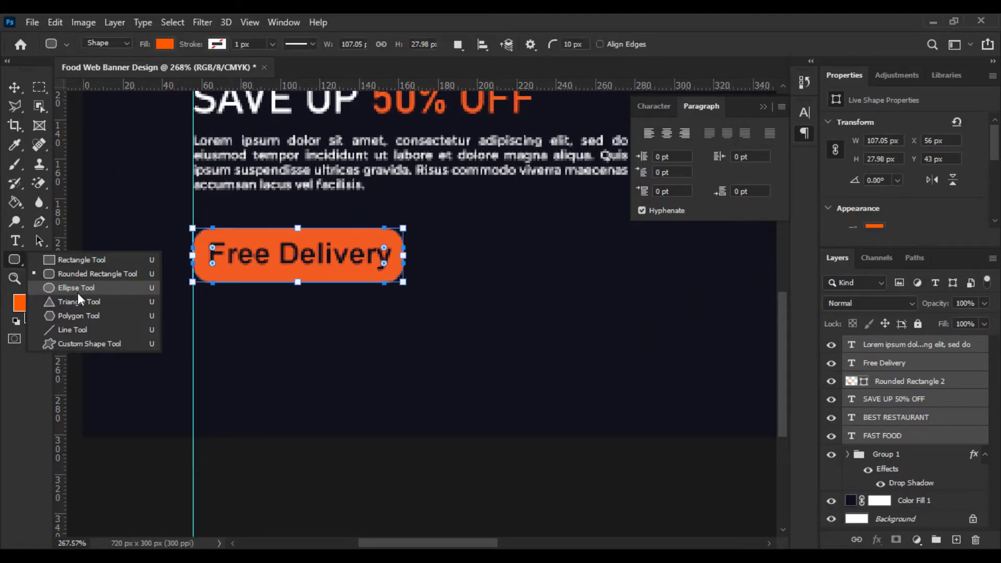
pyautogui.click(64, 274)
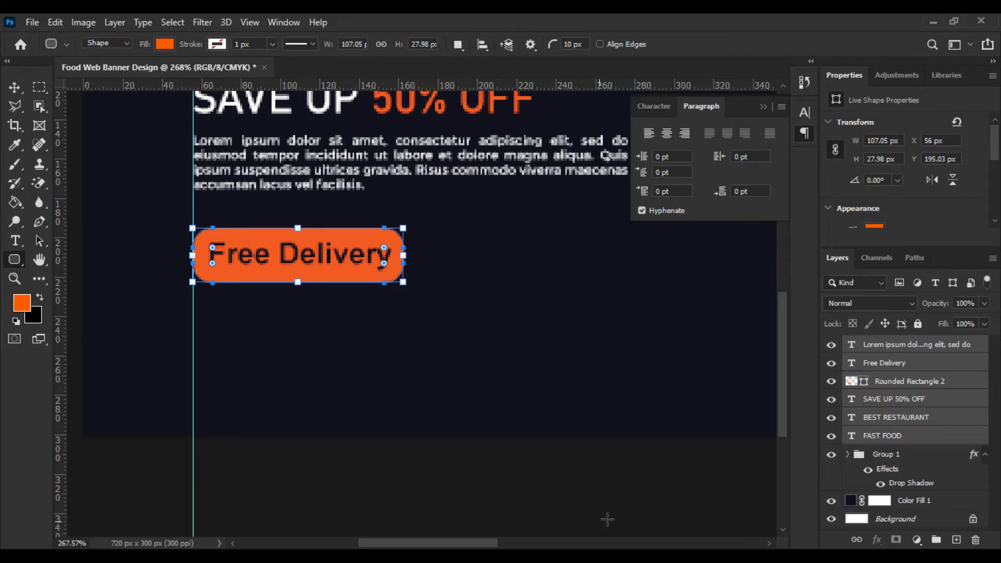
pyautogui.click(908, 456)
pyautogui.click(897, 344)
pyautogui.moveTo(247, 352); pyautogui.dragTo(304, 354)
pyautogui.scroll(2, 272, 378)
pyautogui.scroll(1, 274, 374)
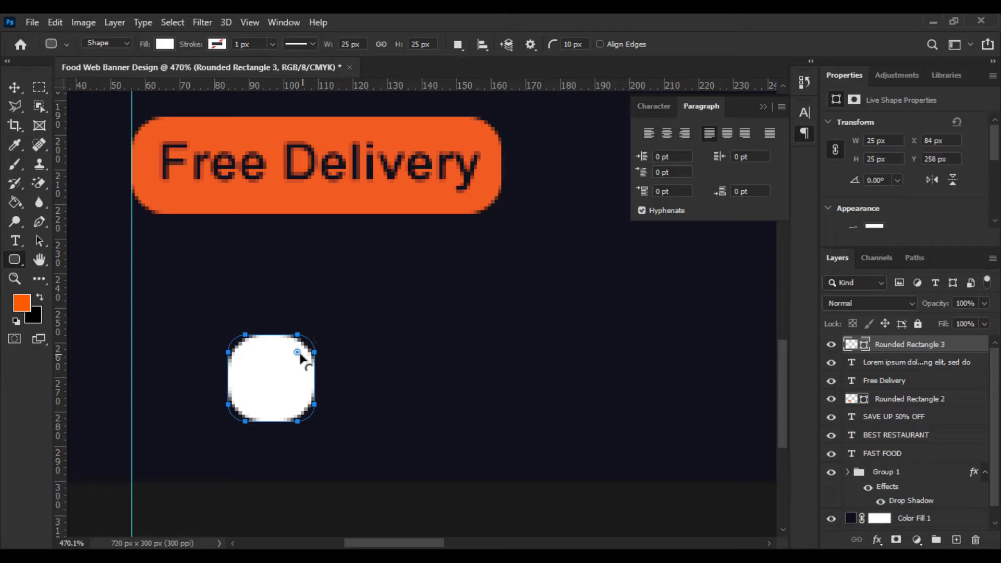
# Rotate the small white square 45° into a diamond and place it under the button, just inside the guide.
pyautogui.click(14, 88)
pyautogui.hotkey('ctrl', 't')
pyautogui.moveTo(328, 329); pyautogui.dragTo(330, 401)
pyautogui.moveTo(289, 371); pyautogui.dragTo(215, 337)
pyautogui.press('Return')
# Fill the small diamond with the orange (ff5a00) sampled from the Free Delivery button.
pyautogui.scroll(-5, 255, 356)
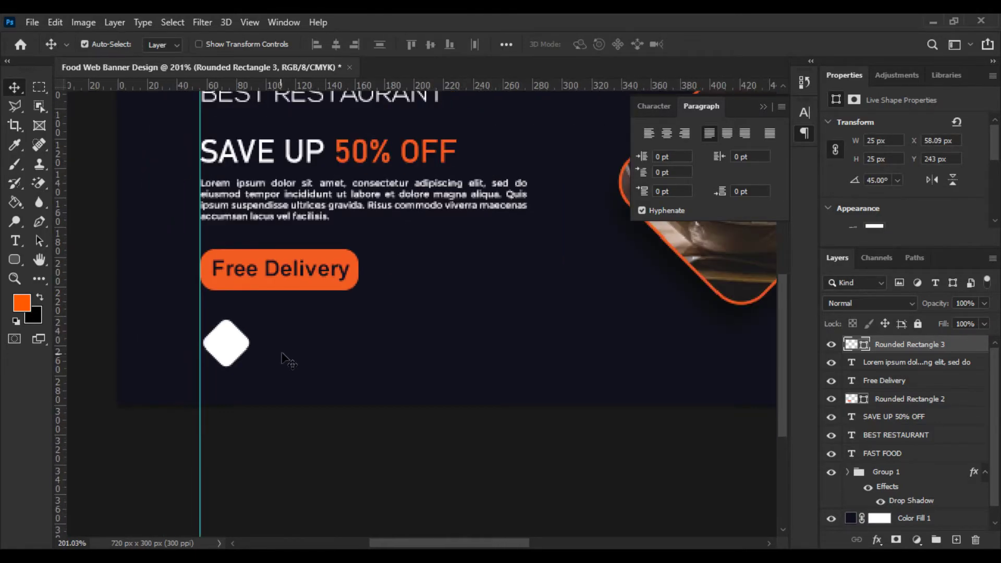
pyautogui.doubleClick(851, 347)
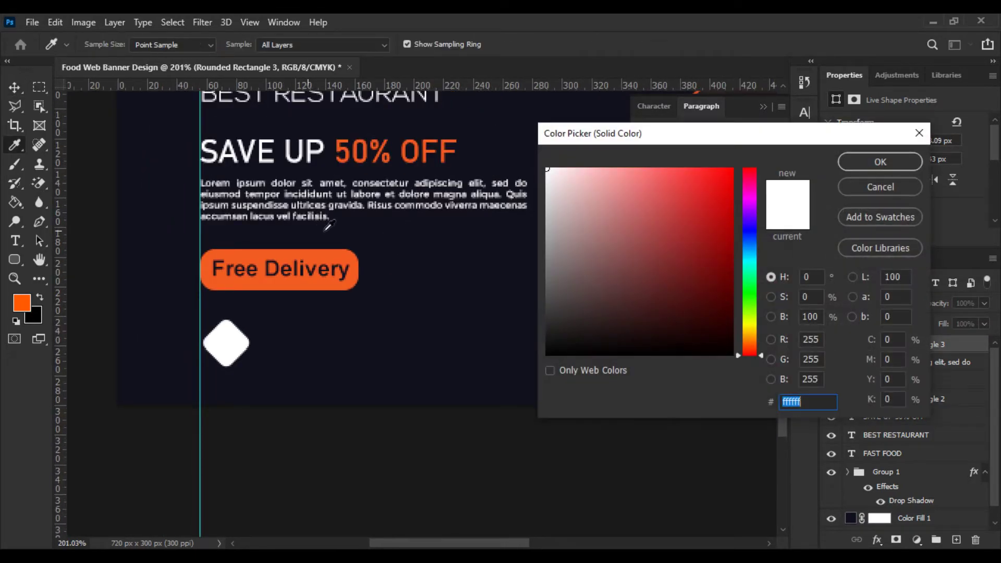
pyautogui.click(336, 251)
pyautogui.click(880, 162)
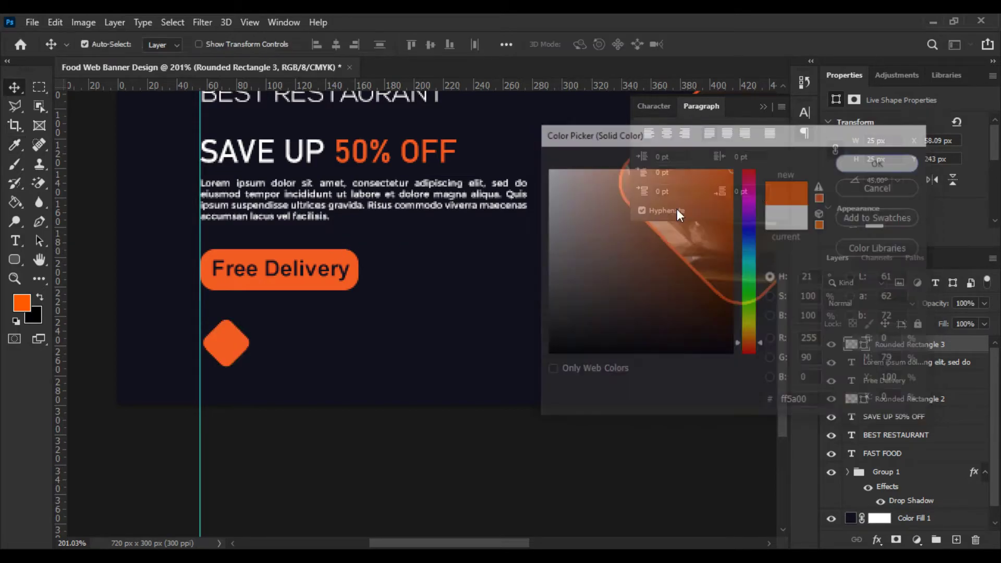
# Duplicate the small orange diamond twice in a row to its right, placing the copies at about X 190 and 310 px.
pyautogui.scroll(2, 298, 308)
pyautogui.moveTo(217, 358); pyautogui.dragTo(458, 353)
pyautogui.scroll(-3, 458, 353)
pyautogui.moveTo(280, 420); pyautogui.dragTo(392, 422)
pyautogui.scroll(2, 240, 436)
pyautogui.scroll(-2, 365, 431)
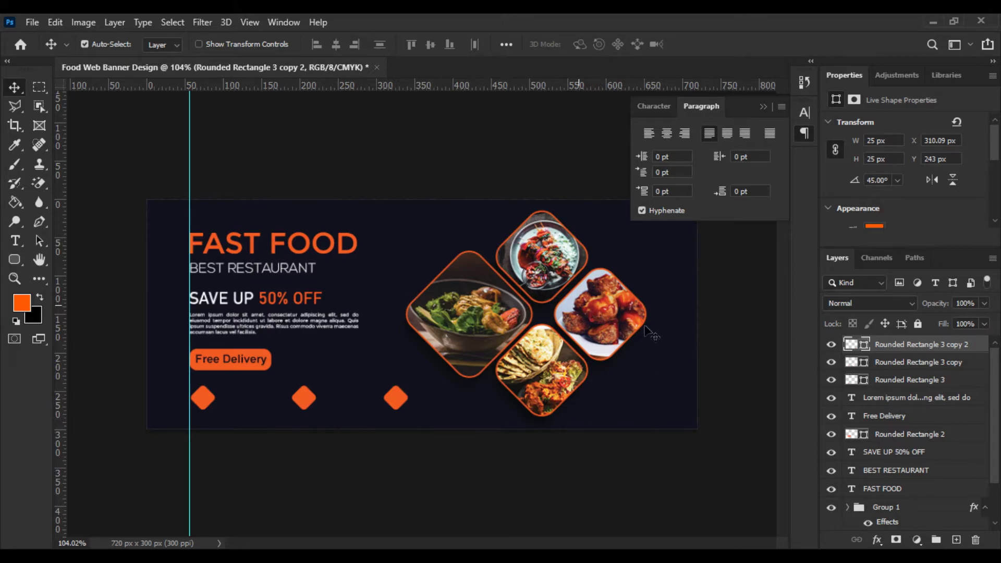
# Move the group of food photos right to X 570.50 px, keeping its vertical position.
pyautogui.scroll(-2, 882, 490)
pyautogui.click(883, 473)
pyautogui.hotkey('ctrl', 't')
pyautogui.moveTo(568, 361); pyautogui.dragTo(633, 344)
pyautogui.scroll(2, 670, 366)
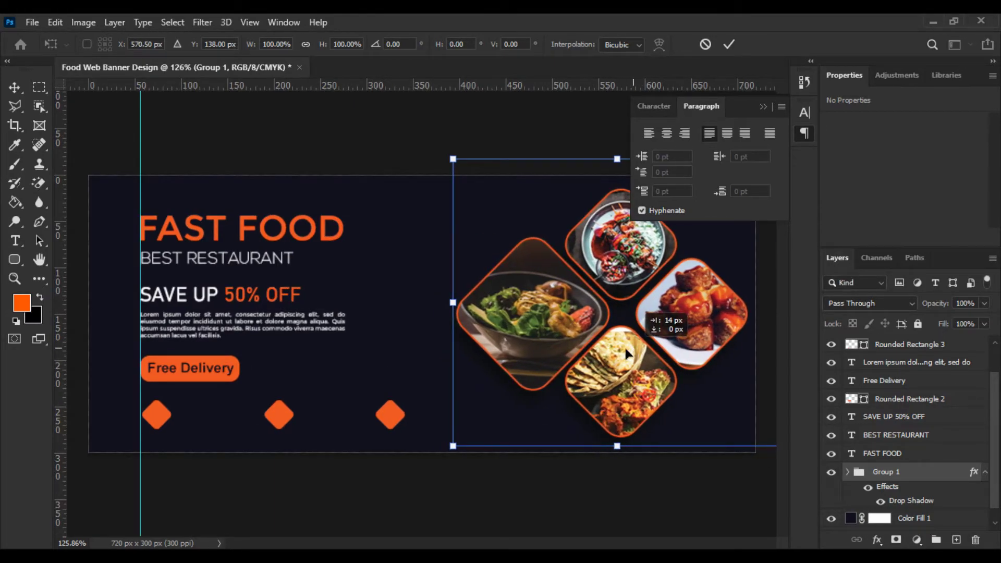
pyautogui.scroll(2, 307, 441)
pyautogui.moveTo(338, 438); pyautogui.dragTo(424, 436)
pyautogui.press('Return')
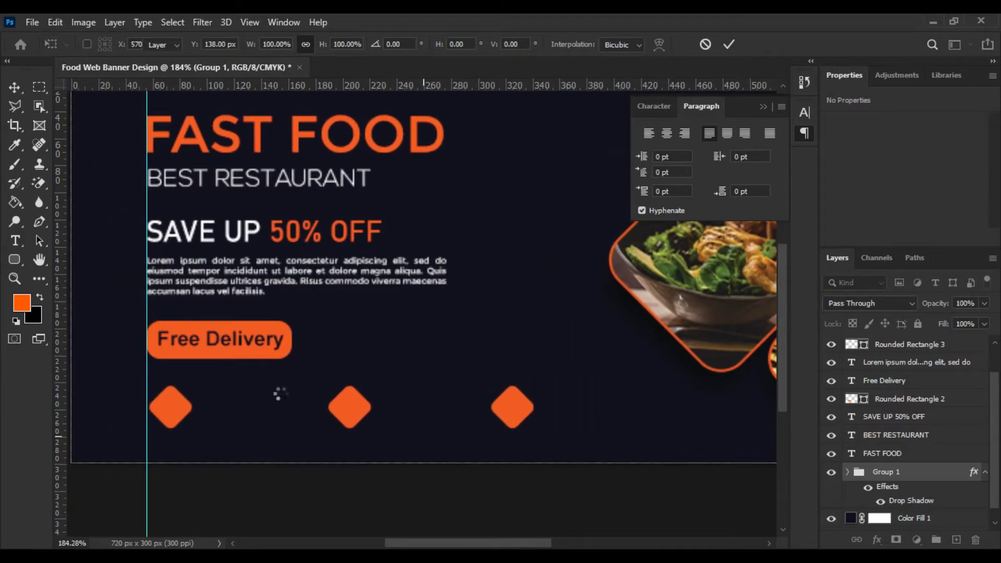
# Scale the three small diamonds down together to 22.03 px shapes, with the first one touching the guide.
pyautogui.click(510, 411)
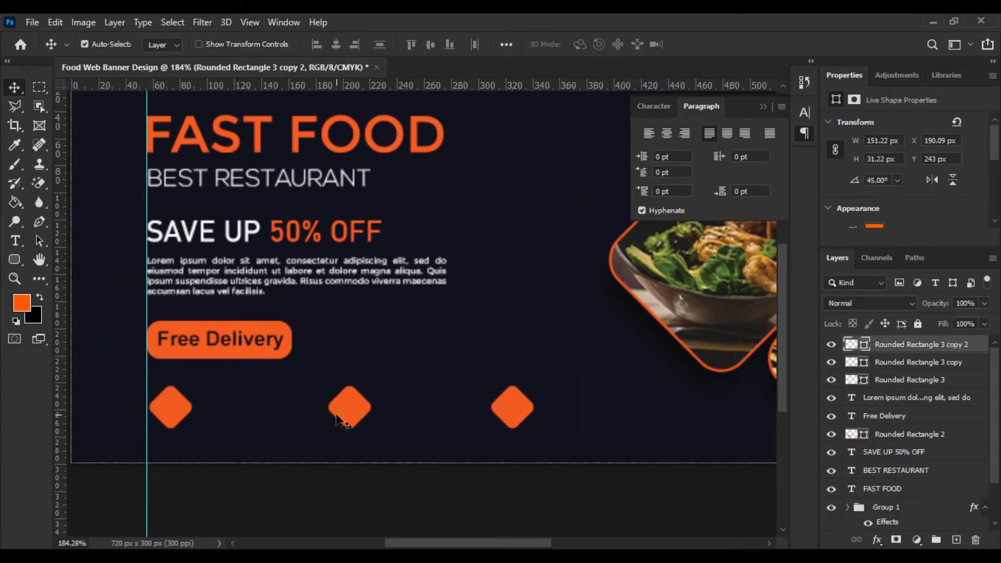
pyautogui.keyDown('shift'); pyautogui.click(359, 412); pyautogui.keyUp('shift')
pyautogui.keyDown('shift'); pyautogui.click(183, 412); pyautogui.keyUp('shift')
pyautogui.hotkey('ctrl', 't')
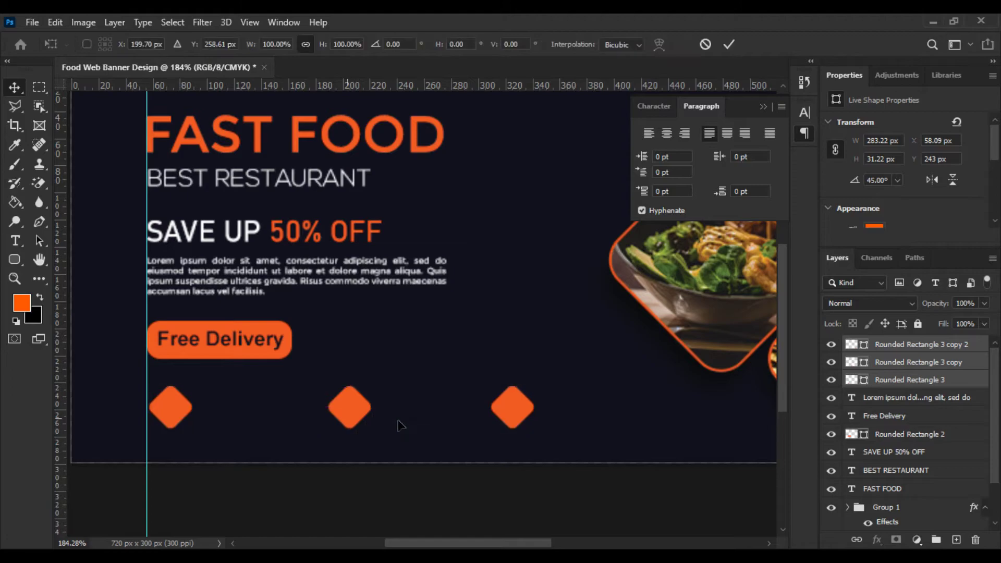
pyautogui.moveTo(535, 408)
pyautogui.mouseDown()
pyautogui.moveTo(467, 416)
pyautogui.moveTo(525, 414)
pyautogui.mouseUp()
pyautogui.press('Return')
# Reposition the middle and third diamonds so the three are evenly spaced in one row.
pyautogui.click(474, 416)
pyautogui.moveTo(327, 413)
pyautogui.mouseDown()
pyautogui.moveTo(365, 411)
pyautogui.moveTo(345, 419)
pyautogui.mouseUp()
pyautogui.scroll(3, 248, 425)
pyautogui.click(295, 490)
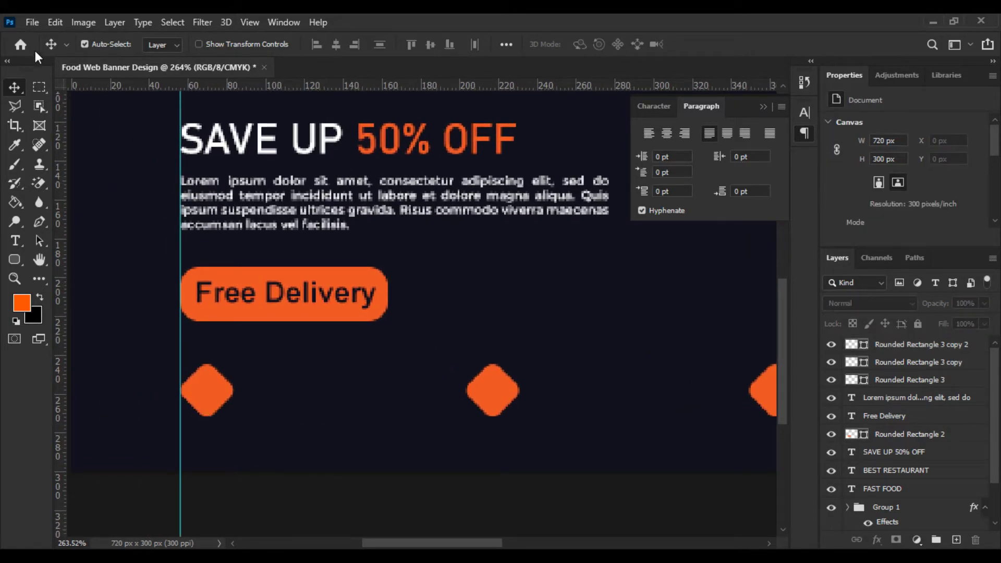
# Open call.psd and copy its phone icon into the Food Web Banner Design document.
pyautogui.click(32, 22)
pyautogui.click(51, 49)
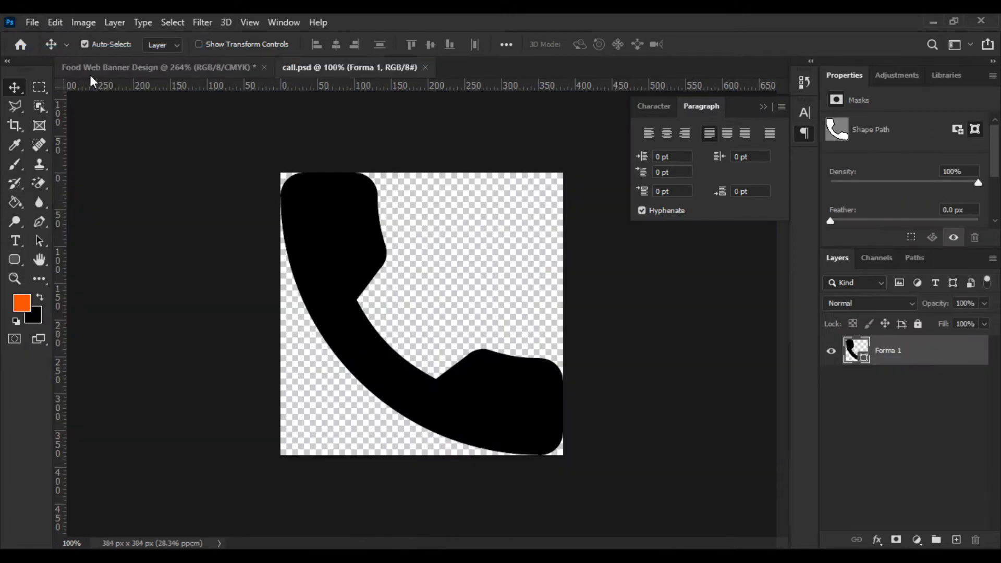
pyautogui.moveTo(353, 159); pyautogui.dragTo(313, 271)
# Scale the phone icon down to fit inside the first diamond and centre it there.
pyautogui.hotkey('ctrl', 't')
pyautogui.hotkey('ctrl', '0')
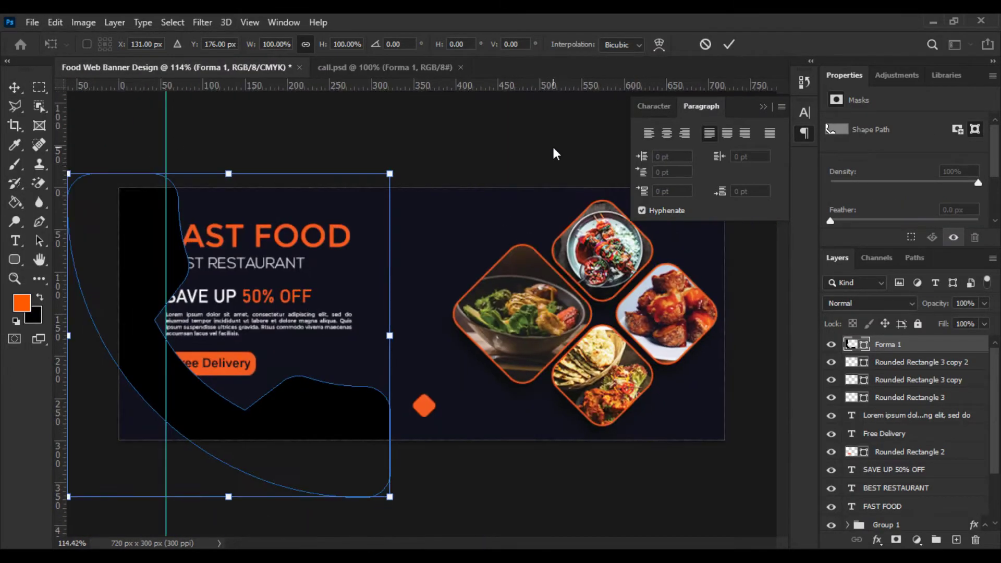
pyautogui.moveTo(390, 174); pyautogui.dragTo(246, 321)
pyautogui.scroll(3, 255, 357)
pyautogui.moveTo(319, 335); pyautogui.dragTo(495, 241)
pyautogui.moveTo(465, 186); pyautogui.dragTo(333, 320)
pyautogui.scroll(4, 334, 313)
pyautogui.moveTo(337, 283); pyautogui.dragTo(320, 286)
pyautogui.moveTo(299, 319); pyautogui.dragTo(423, 298)
pyautogui.press('Return')
pyautogui.scroll(-3, 757, 339)
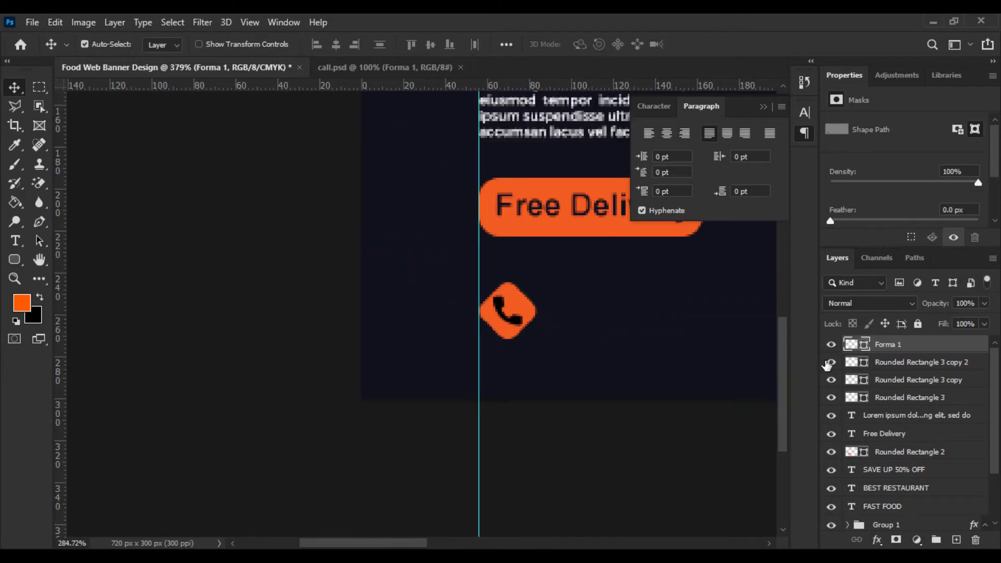
# Recolour the phone icon with the dark background colour 0d0f1d sampled from the banner.
pyautogui.doubleClick(852, 344)
pyautogui.click(466, 278)
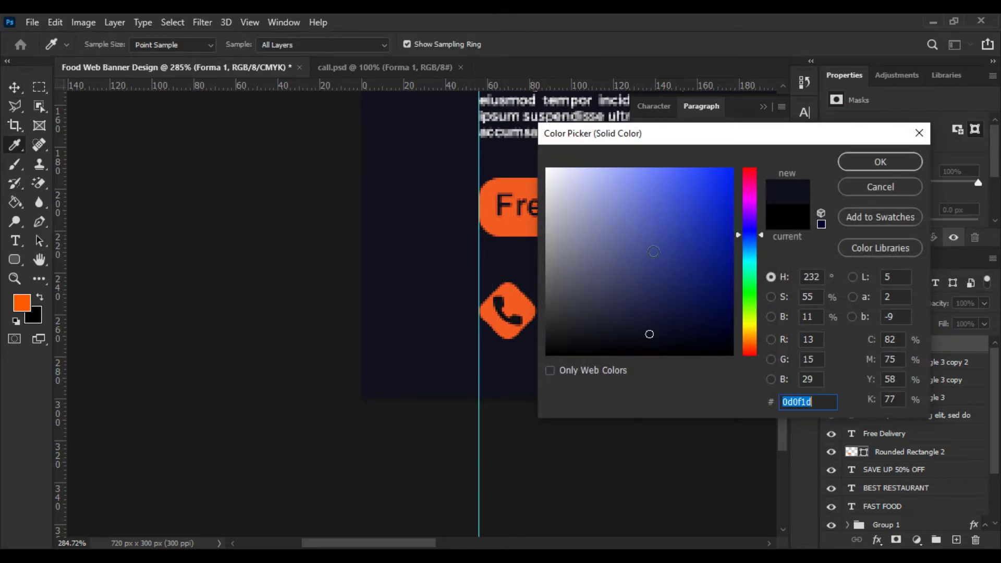
pyautogui.click(855, 169)
# Add a white Montserrat Regular 1.5 pt text line with the phone number to the right of the phone diamond.
pyautogui.scroll(-4, 645, 310)
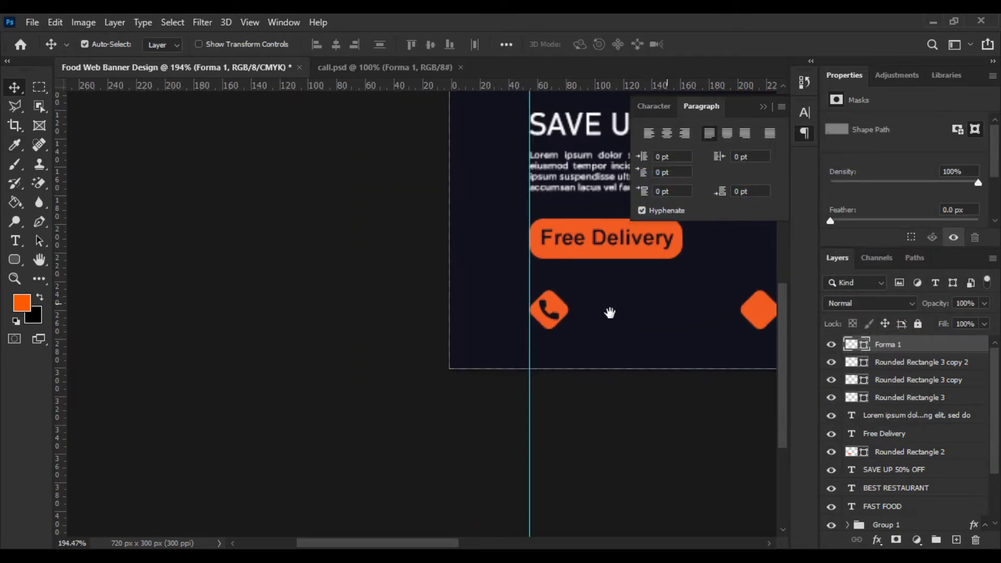
pyautogui.moveTo(609, 313); pyautogui.dragTo(495, 349)
pyautogui.scroll(3, 506, 352)
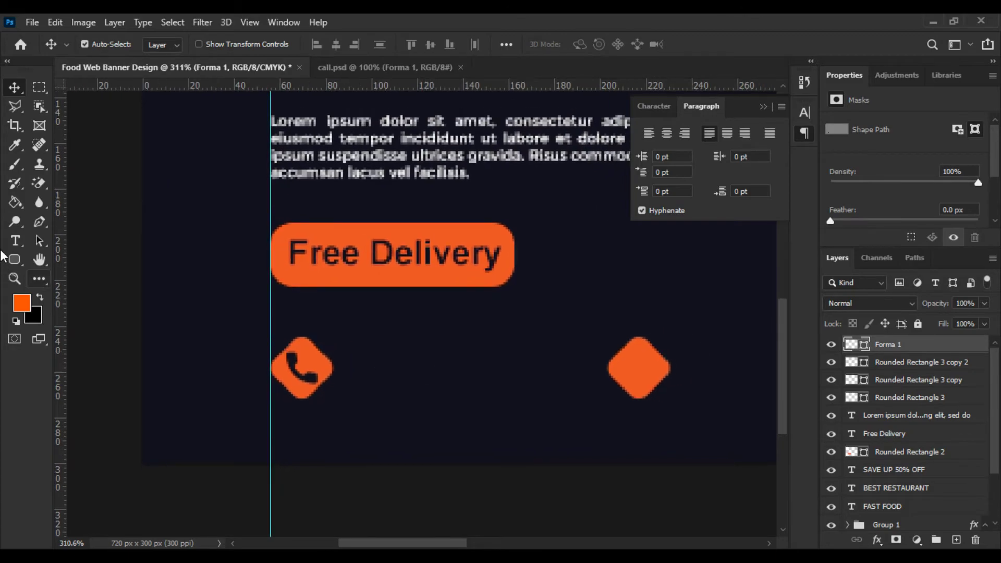
pyautogui.click(14, 240)
pyautogui.click(363, 376)
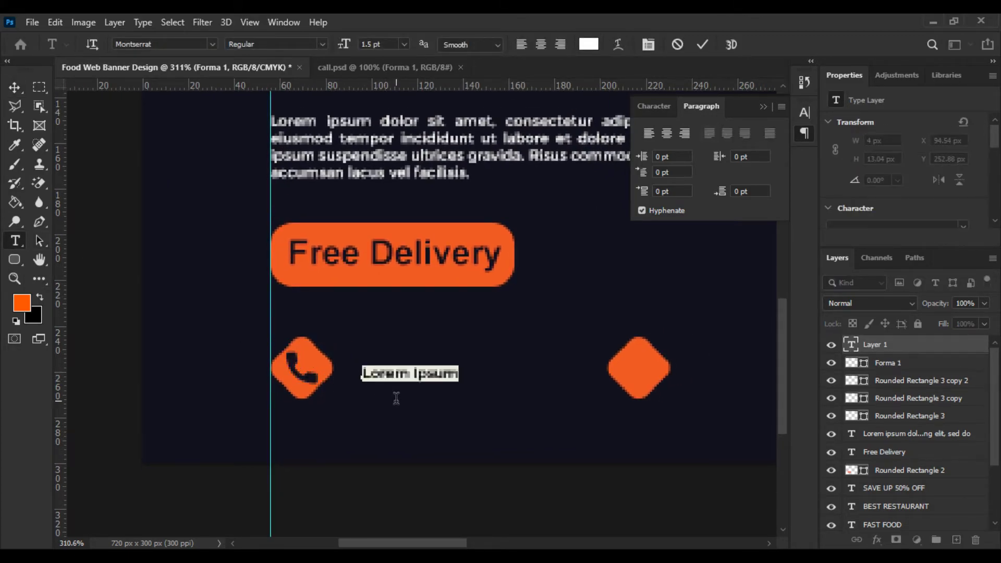
pyautogui.press('BackSpace')
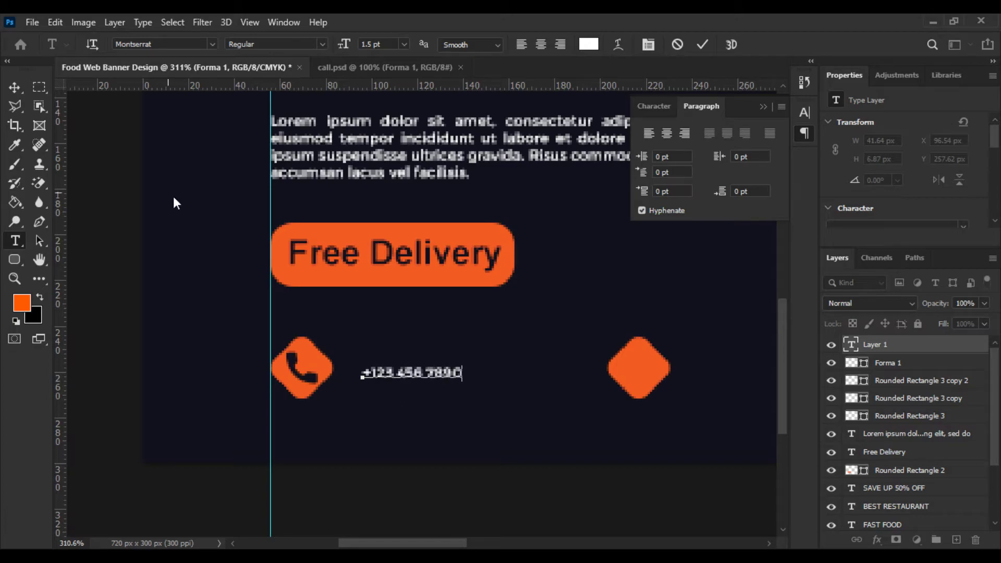
pyautogui.hotkey('ctrl', 'a')
pyautogui.click(21, 94)
# Scale the phone number text up to 161.34%.
pyautogui.hotkey('ctrl', 't')
pyautogui.scroll(-3, 447, 368)
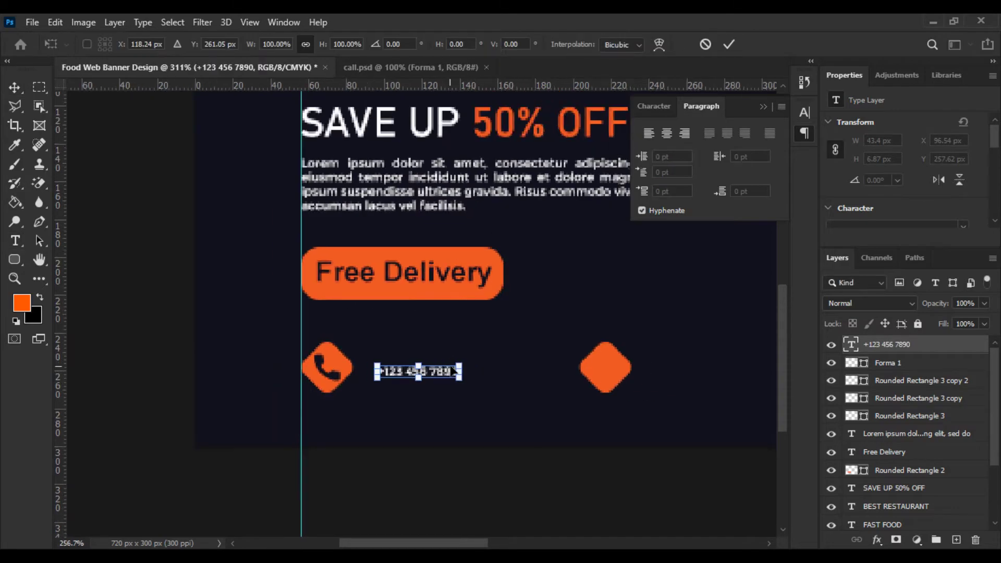
pyautogui.moveTo(466, 372); pyautogui.dragTo(522, 373)
pyautogui.scroll(2, 479, 385)
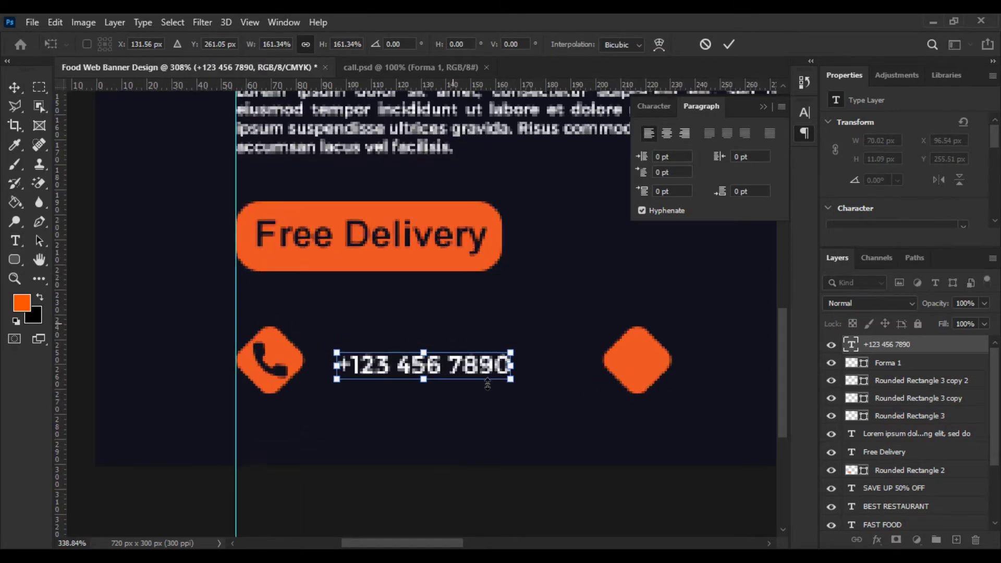
pyautogui.press('Return')
# Duplicate the phone number directly below itself and centre both lines vertically beside the phone diamond.
pyautogui.moveTo(447, 377); pyautogui.dragTo(448, 405)
pyautogui.keyDown('shift'); pyautogui.click(875, 364); pyautogui.keyUp('shift')
pyautogui.hotkey('ctrl', 't')
pyautogui.moveTo(397, 382); pyautogui.dragTo(389, 362)
pyautogui.press('Return')
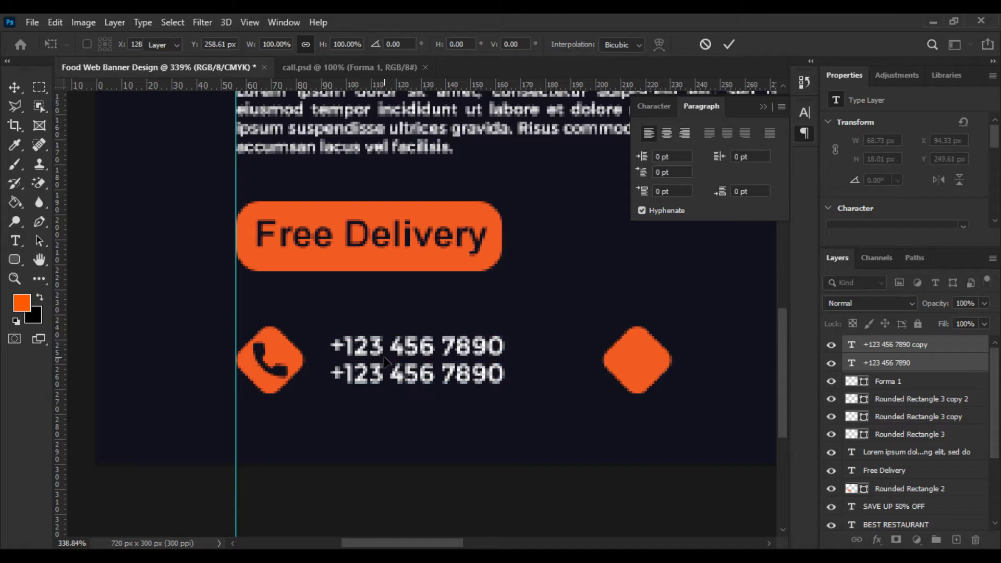
# Move the middle diamond left to X 173.66 px, just after the two phone number lines.
pyautogui.scroll(-3, 620, 380)
pyautogui.scroll(-1, 620, 377)
pyautogui.moveTo(621, 377); pyautogui.dragTo(593, 377)
pyautogui.scroll(3, 595, 381)
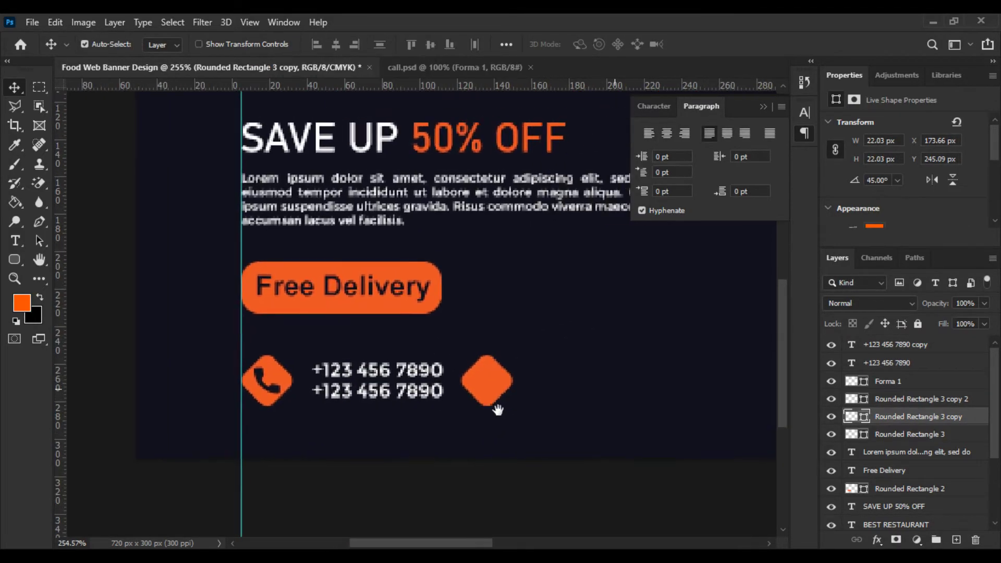
pyautogui.click(896, 362)
pyautogui.keyDown('shift'); pyautogui.click(896, 345); pyautogui.keyUp('shift')
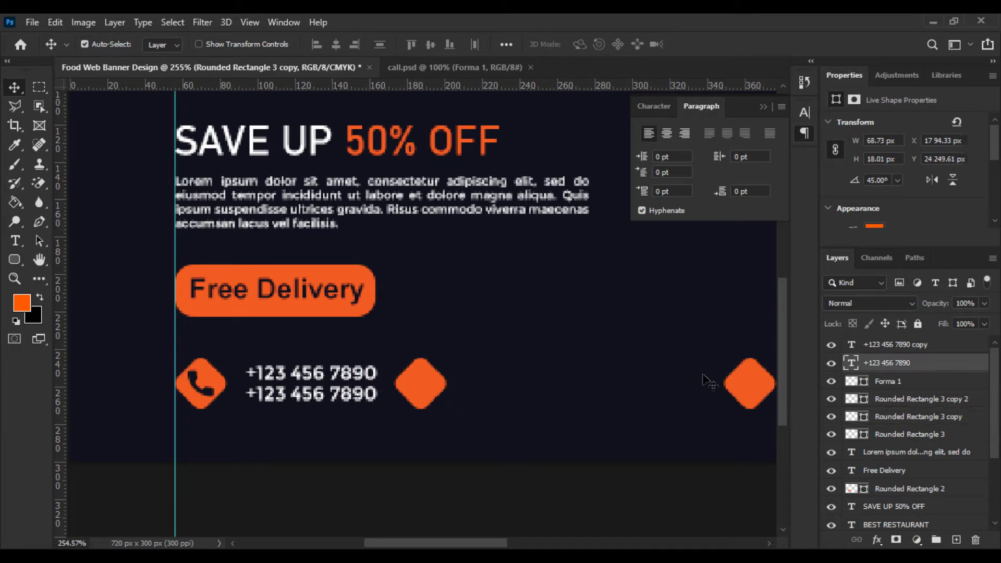
pyautogui.hotkey('ctrl', 't')
pyautogui.press('Return')
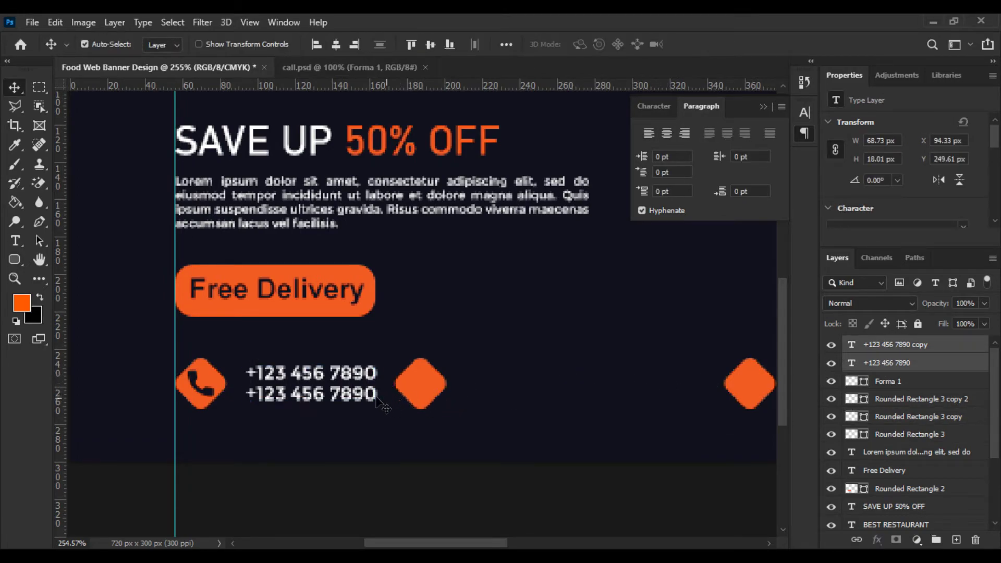
pyautogui.moveTo(354, 399); pyautogui.dragTo(578, 402)
pyautogui.hotkey('ctrl', 'z')
pyautogui.hotkey('ctrl', 'z')
pyautogui.hotkey('ctrl', 'z')
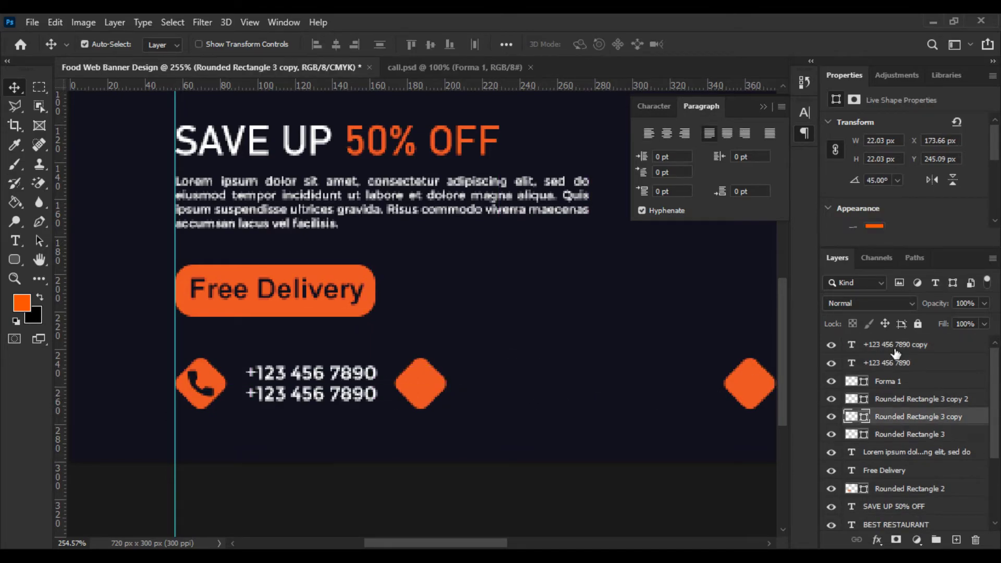
# Duplicate both phone number lines to the right of the middle diamond, at X 210.88 px on the same height.
pyautogui.click(895, 348)
pyautogui.keyDown('shift'); pyautogui.click(889, 364); pyautogui.keyUp('shift')
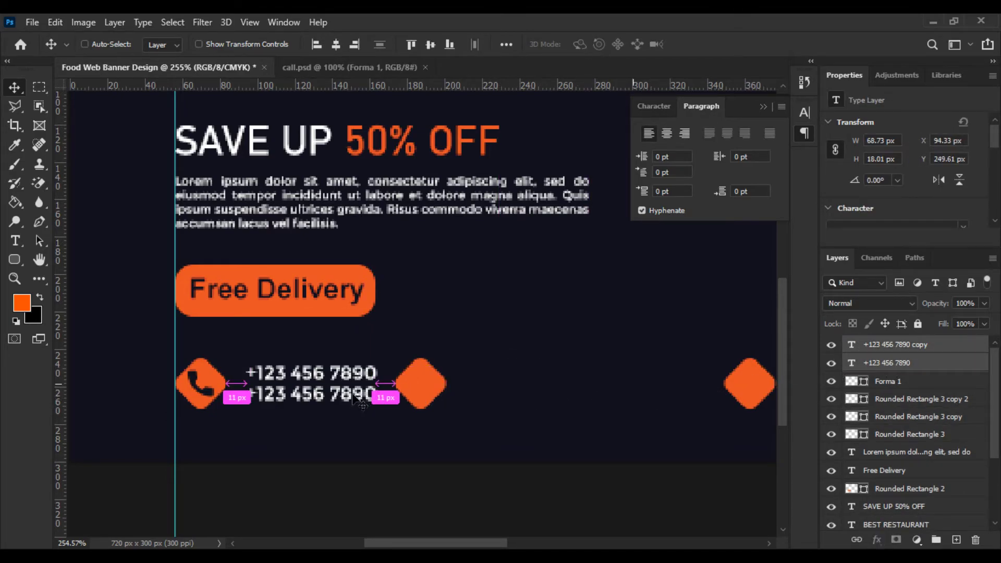
pyautogui.moveTo(346, 404); pyautogui.dragTo(390, 435)
pyautogui.scroll(3, 576, 416)
pyautogui.scroll(-2, 391, 433)
pyautogui.click(14, 240)
pyautogui.tripleClick(316, 400)
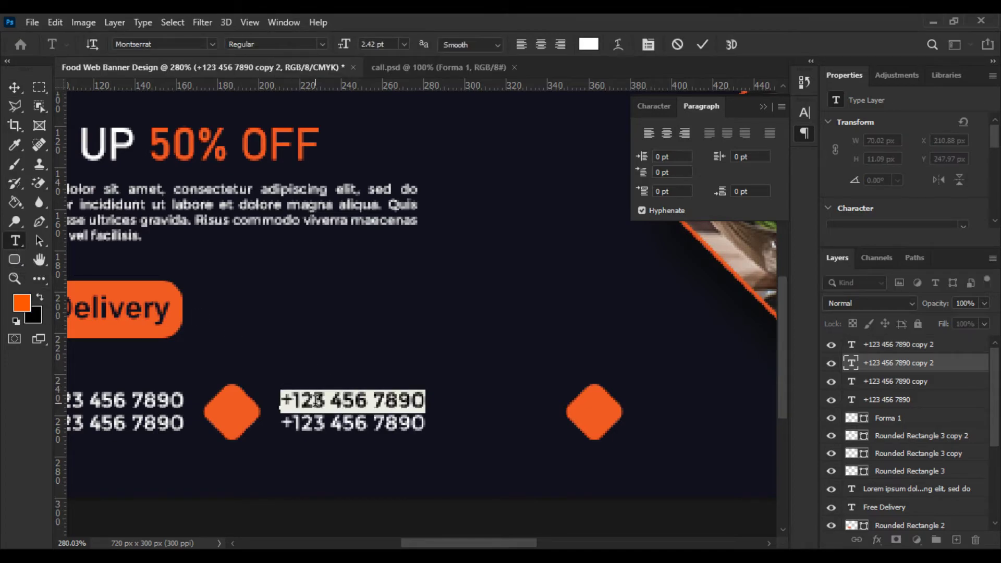
pyautogui.write('222')
pyautogui.press('BackSpace')
pyautogui.press('BackSpace')
pyautogui.press('BackSpace')
pyautogui.write('w')
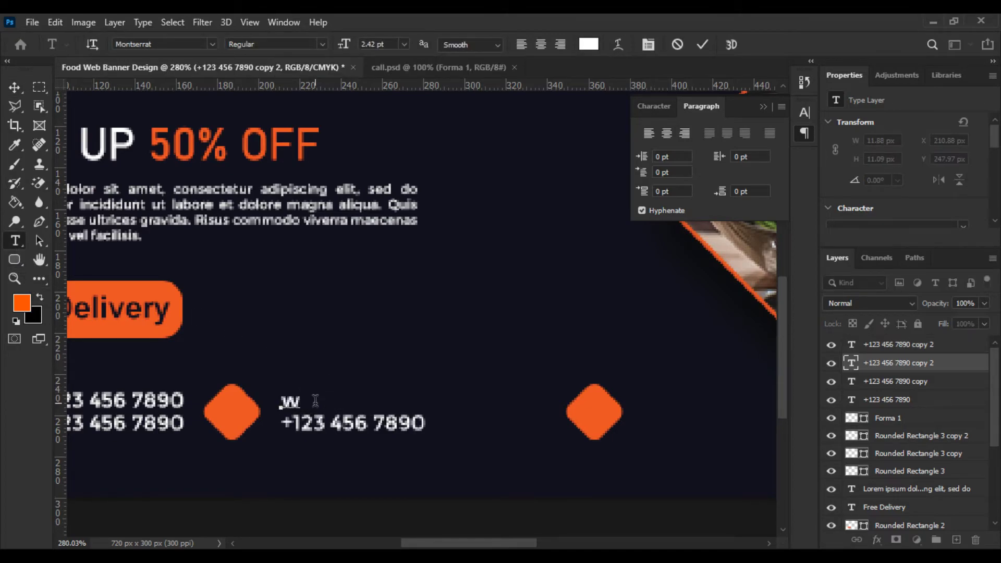
pyautogui.write('ww.yourwebsite')
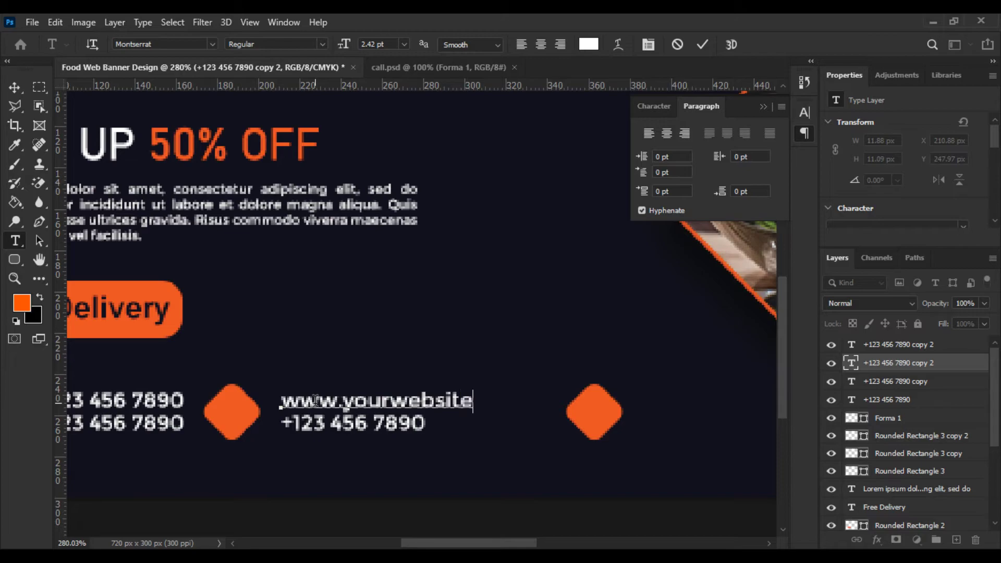
pyautogui.write('url.com')
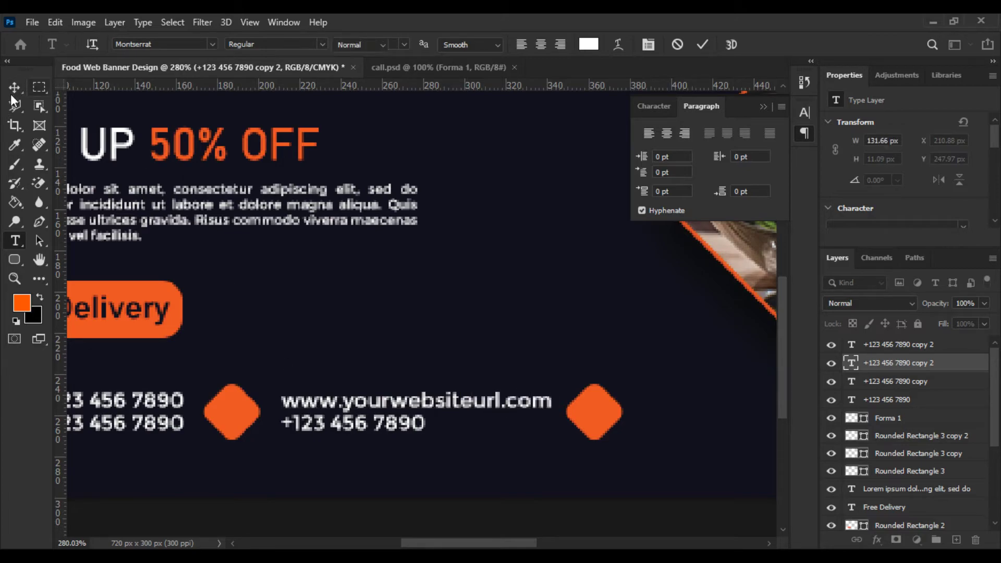
pyautogui.click(10, 92)
# Replace the lower copied phone number with the contact e-mail address.
pyautogui.press('t')
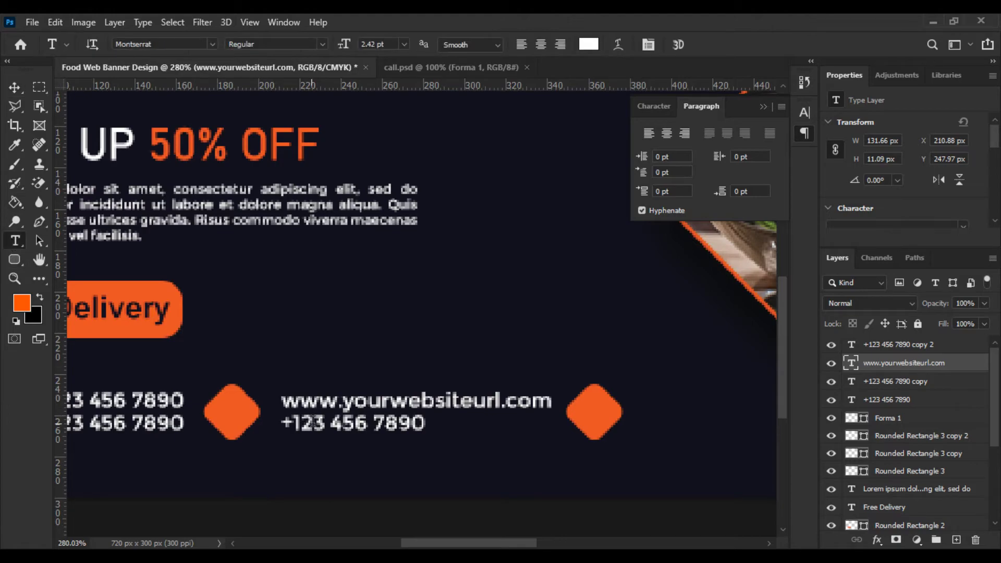
pyautogui.tripleClick(311, 424)
pyautogui.write('www.')
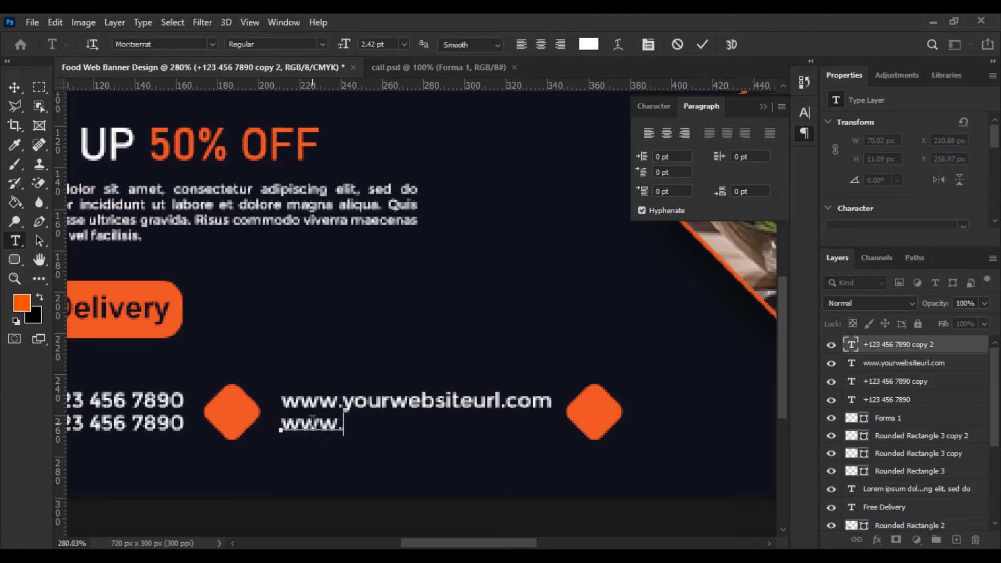
pyautogui.press('BackSpace')
pyautogui.press('BackSpace')
pyautogui.press('BackSpace')
pyautogui.press('BackSpace')
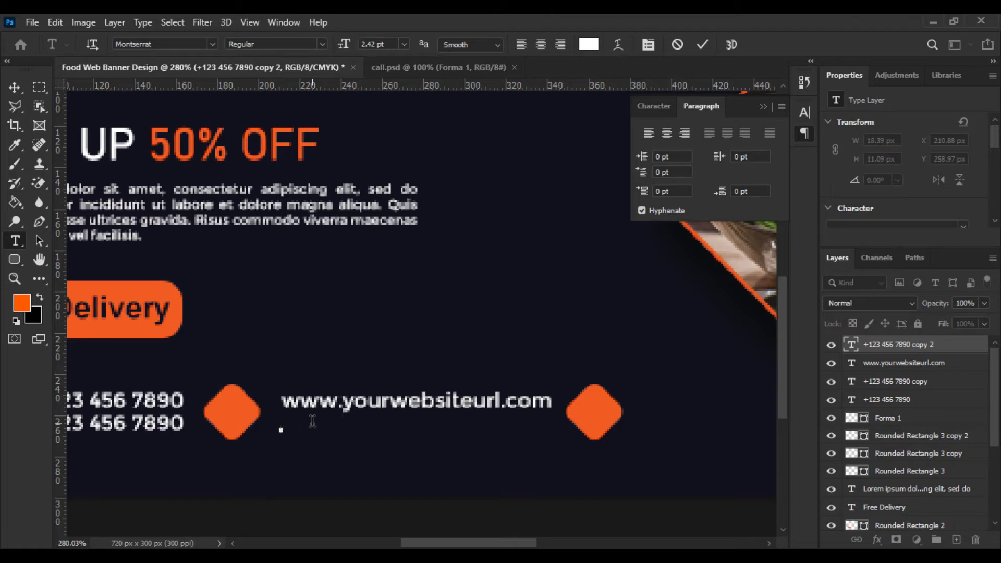
pyautogui.write('w')
pyautogui.write('yourweb')
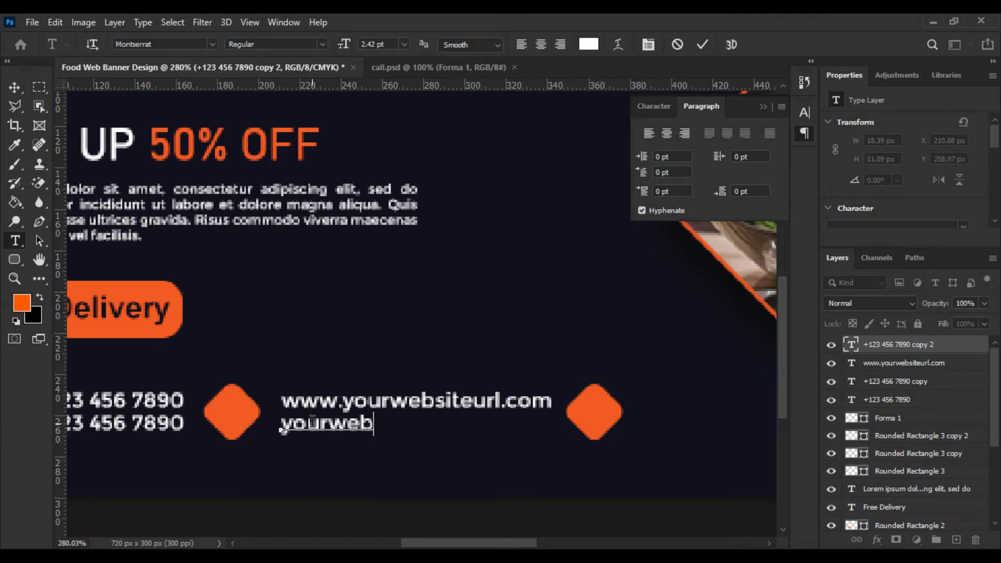
pyautogui.write('siteur')
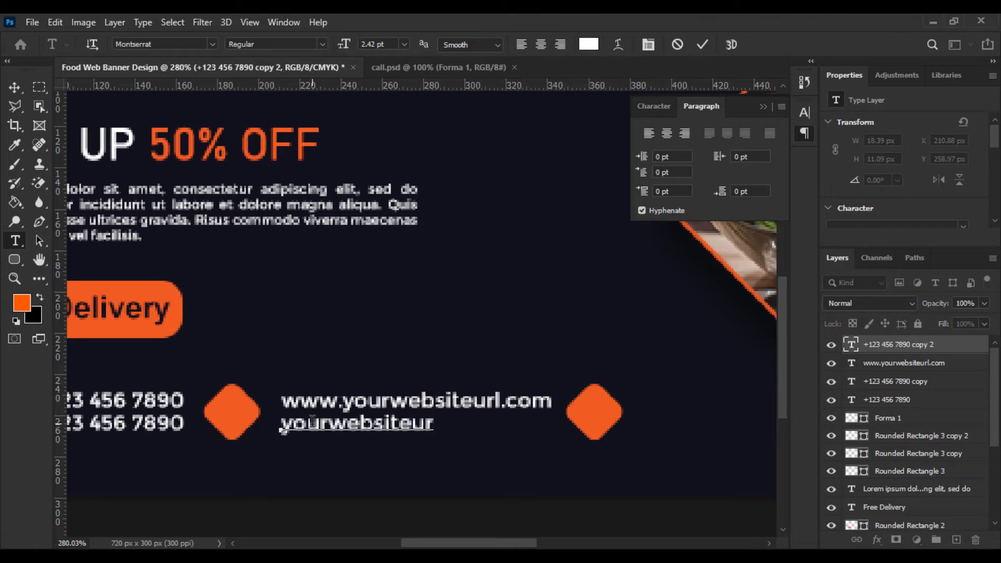
pyautogui.write('l@info.cin')
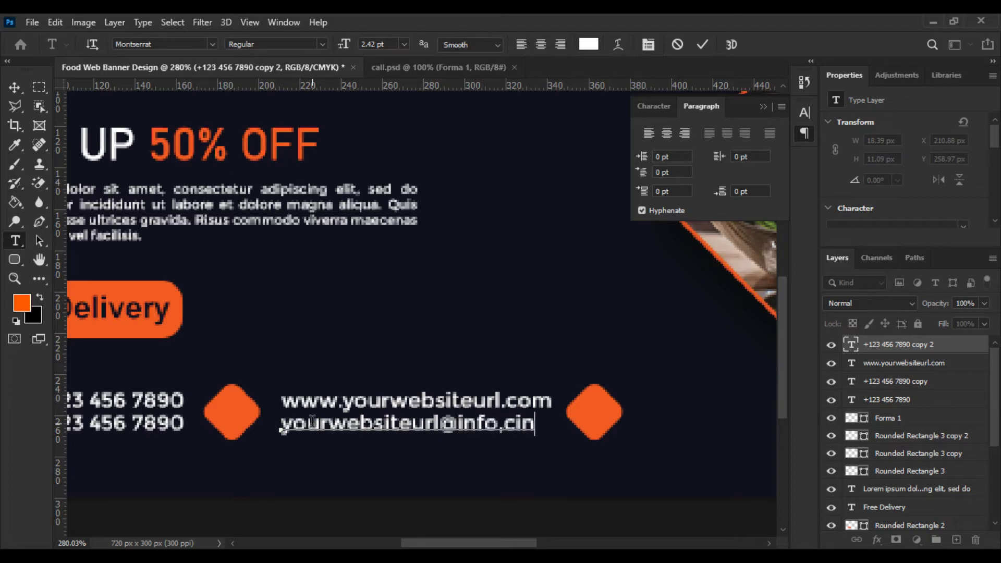
pyautogui.press('BackSpace')
pyautogui.press('BackSpace')
pyautogui.press('BackSpace')
pyautogui.press('BackSpace')
pyautogui.write('.com')
pyautogui.click(14, 87)
pyautogui.scroll(-4, 190, 251)
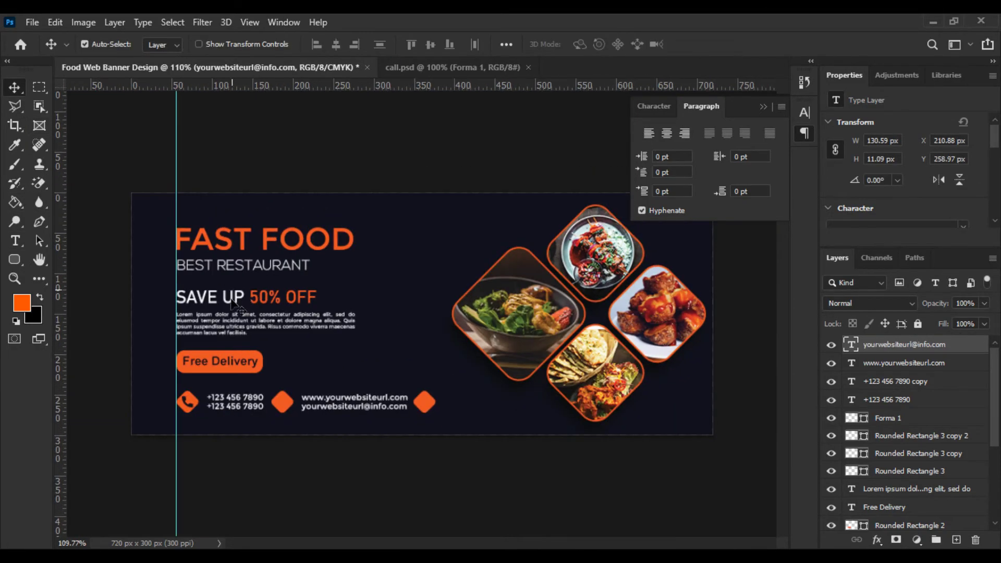
# Close call.psd, open globe.psd, and bring the globe icon into the food web banner document.
pyautogui.click(521, 71)
pyautogui.click(528, 67)
pyautogui.click(32, 22)
pyautogui.click(45, 51)
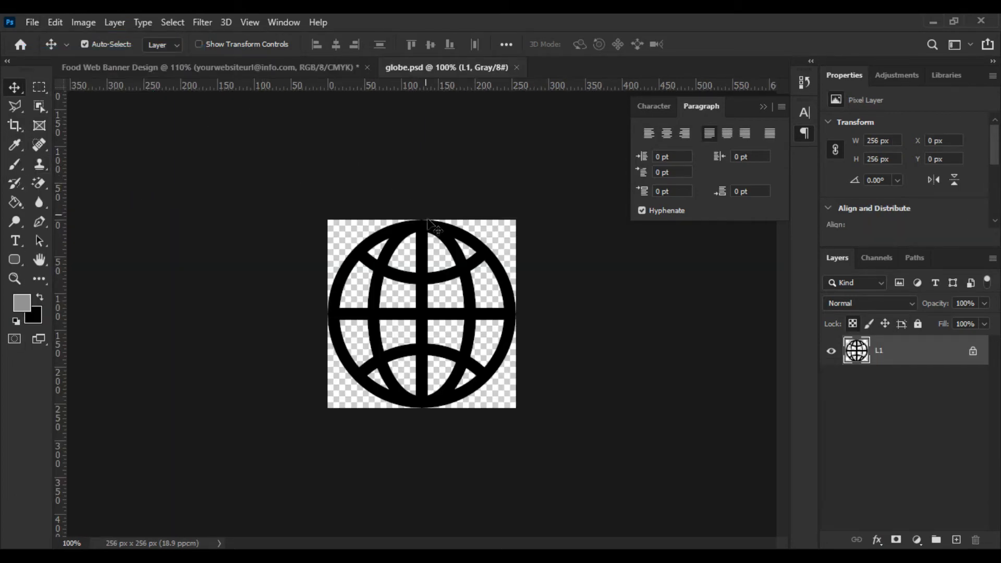
pyautogui.moveTo(428, 221); pyautogui.dragTo(405, 337)
# Scale the globe icon down to 15 × 15 px and place it on the middle diamond at X 180, Y 252 px.
pyautogui.hotkey('ctrl', 't')
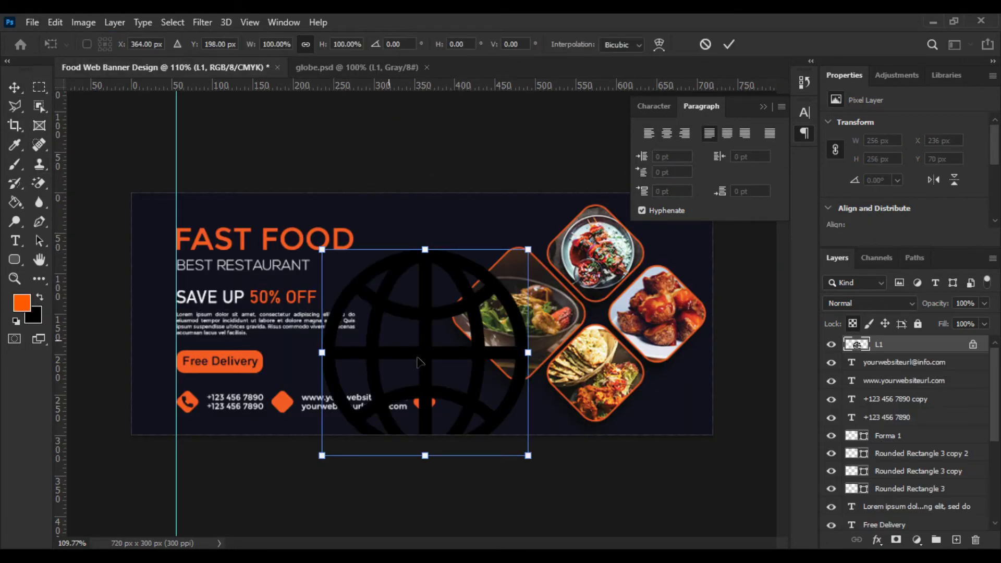
pyautogui.scroll(3, 420, 327)
pyautogui.moveTo(562, 357); pyautogui.dragTo(458, 358)
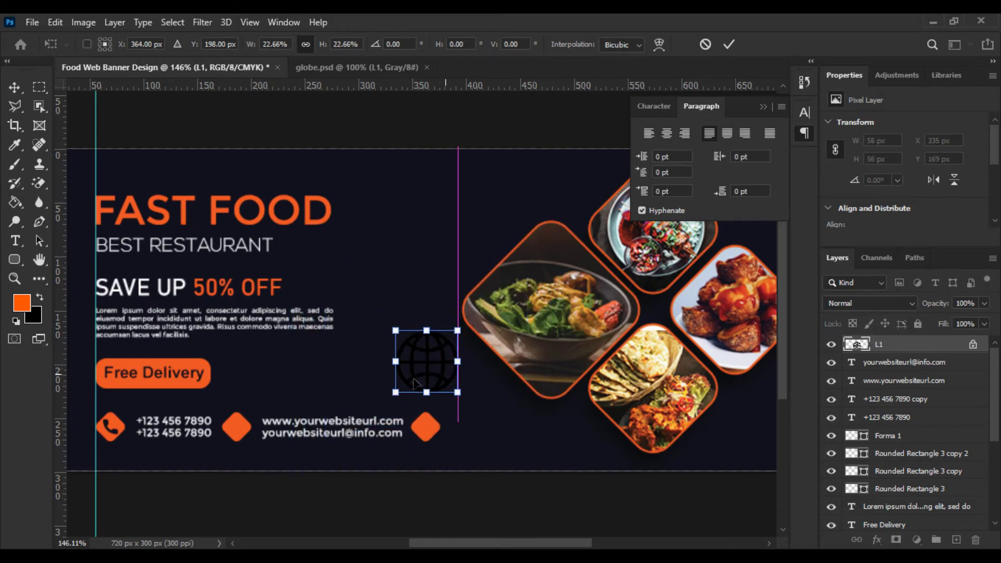
pyautogui.scroll(3, 459, 365)
pyautogui.moveTo(557, 351); pyautogui.dragTo(215, 446)
pyautogui.scroll(3, 220, 453)
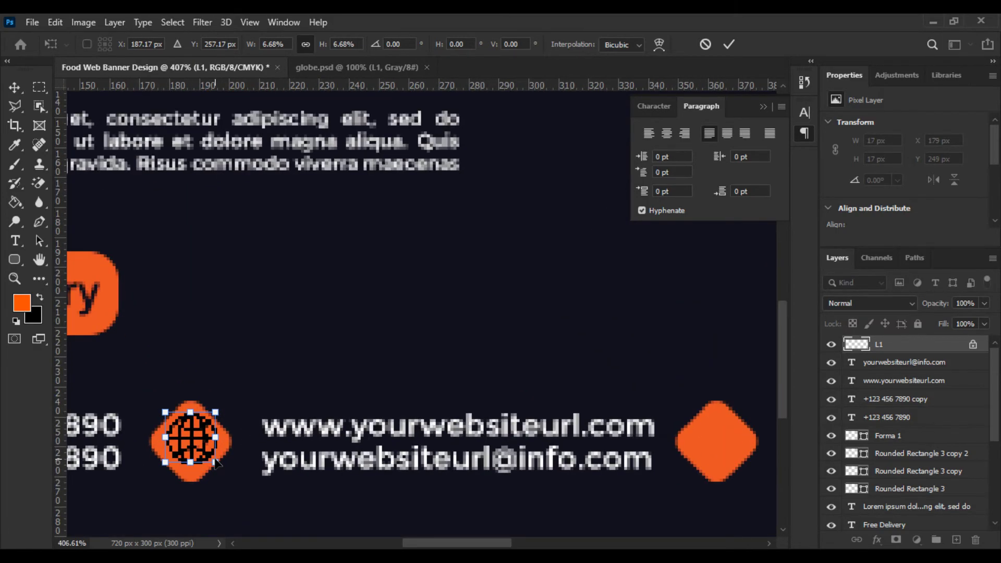
pyautogui.moveTo(346, 392); pyautogui.dragTo(464, 379)
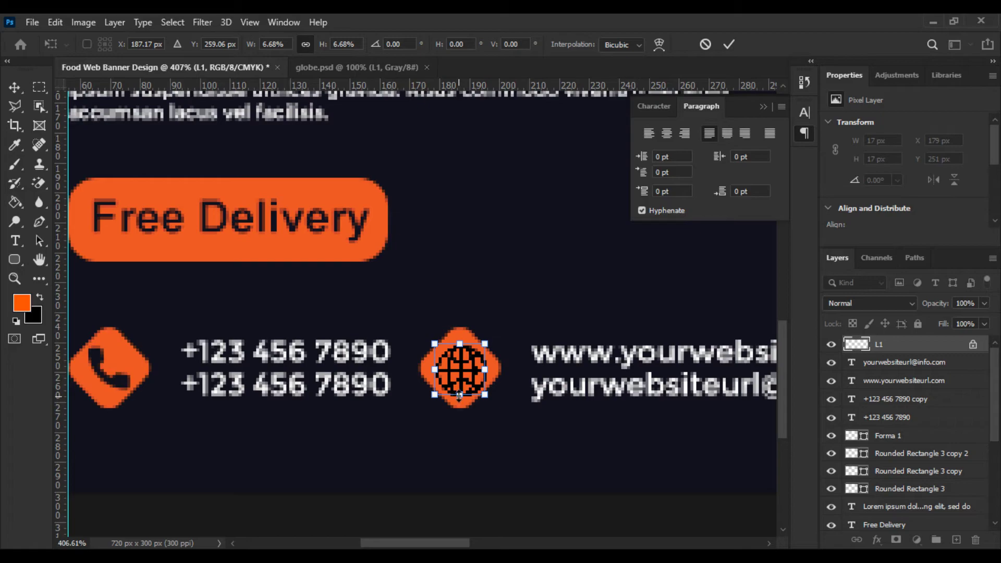
pyautogui.moveTo(459, 392); pyautogui.dragTo(486, 371)
pyautogui.press('Return')
# Apply a Color Overlay to the globe icon in the banner's dark background colour 0d0f1d at 100% opacity.
pyautogui.scroll(2, 469, 381)
pyautogui.scroll(-3, 540, 373)
pyautogui.scroll(-3, 556, 387)
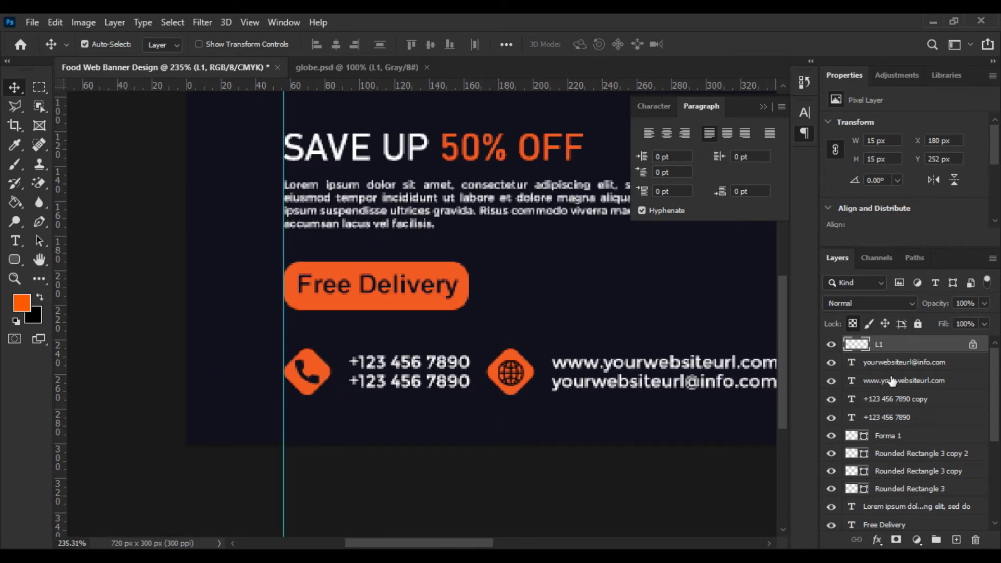
pyautogui.rightClick(922, 344)
pyautogui.click(746, 34)
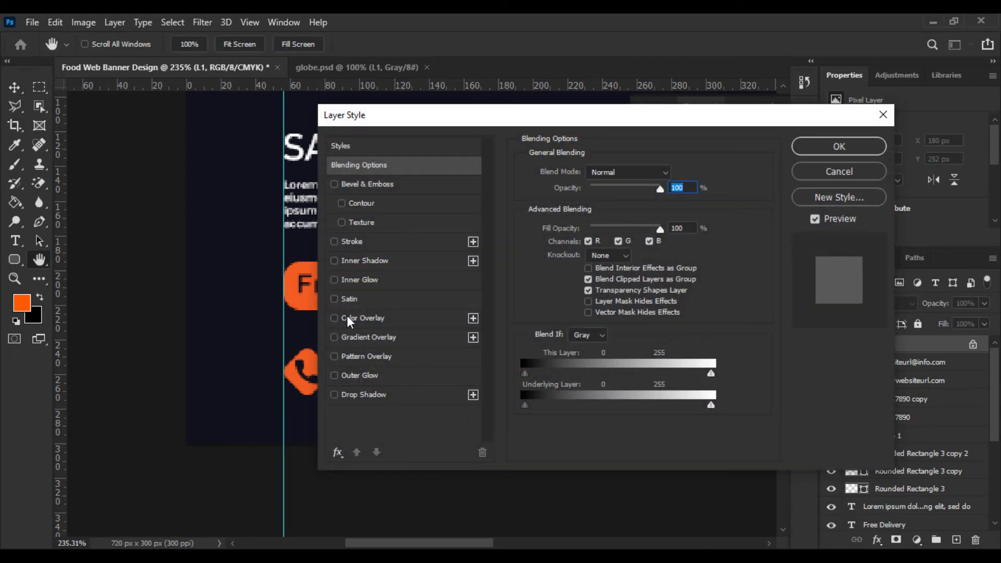
pyautogui.click(347, 316)
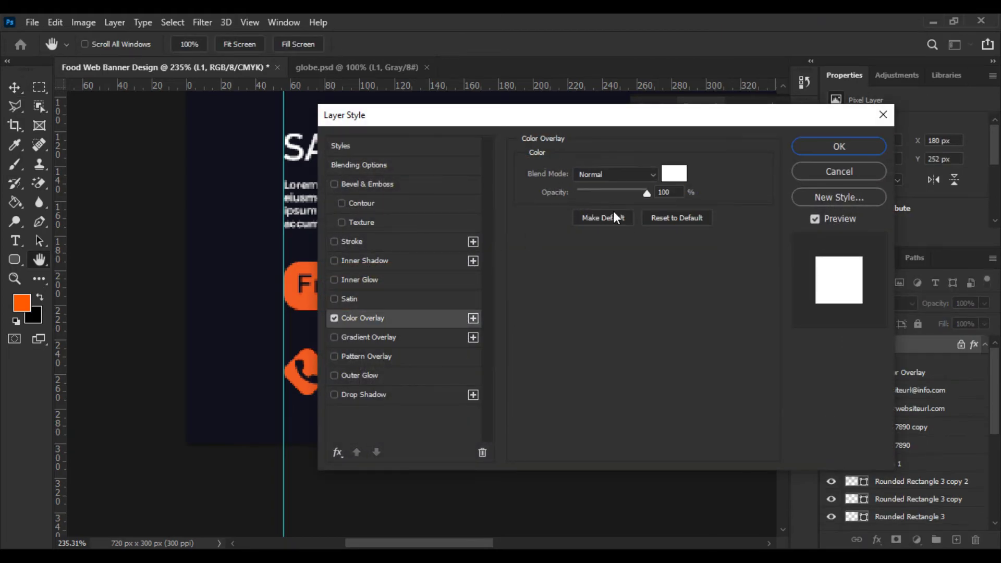
pyautogui.click(668, 174)
pyautogui.click(205, 244)
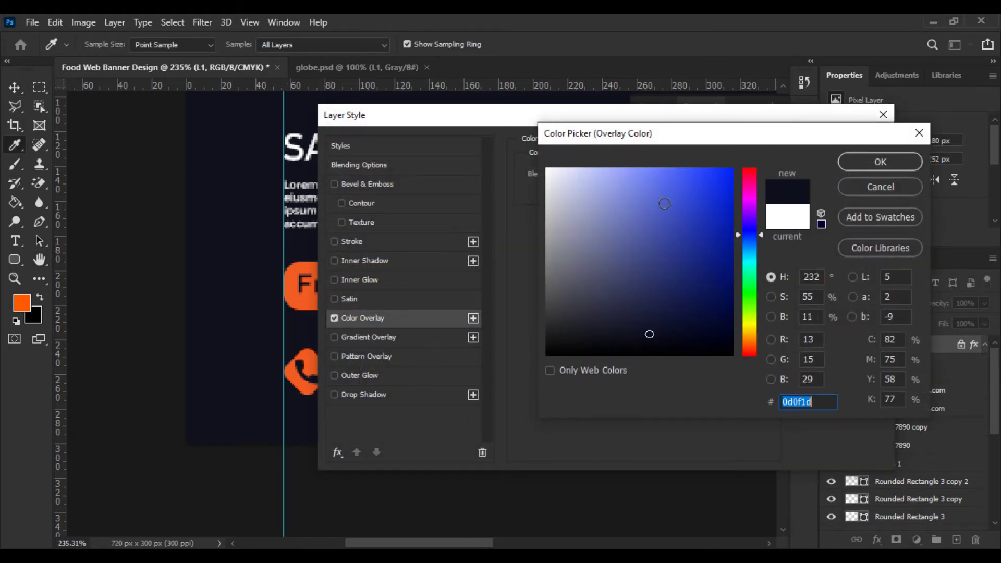
pyautogui.click(881, 161)
pyautogui.click(841, 149)
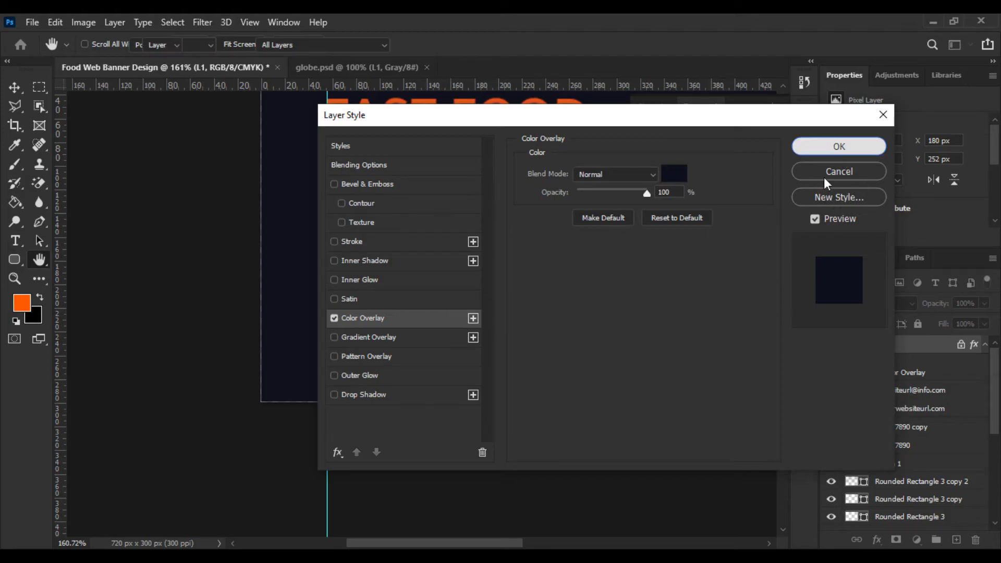
# Open pin.psd and bring the location pin shape into the banner, just above the last contact diamond's layer.
pyautogui.scroll(-4, 590, 328)
pyautogui.scroll(2, 328, 362)
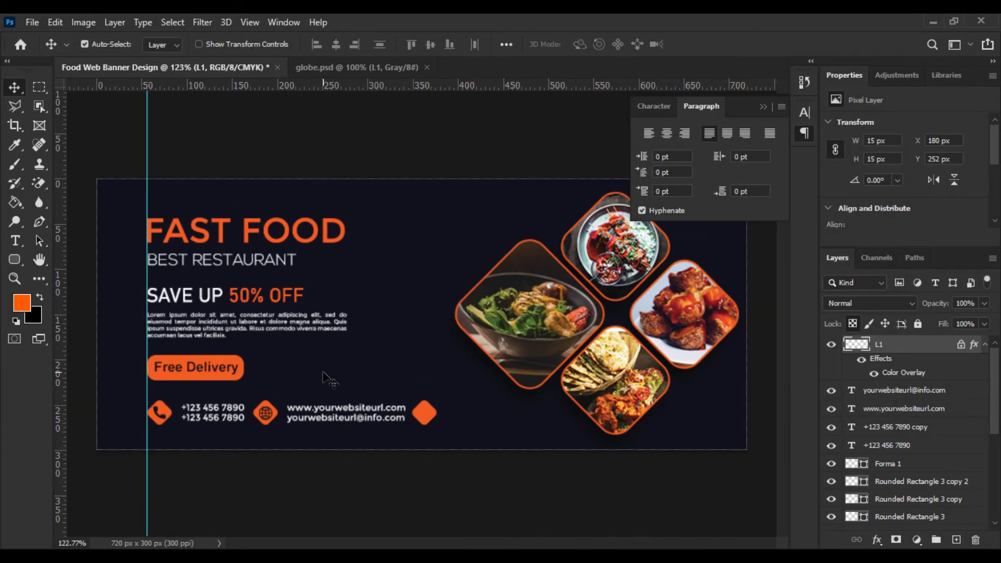
pyautogui.scroll(5, 384, 425)
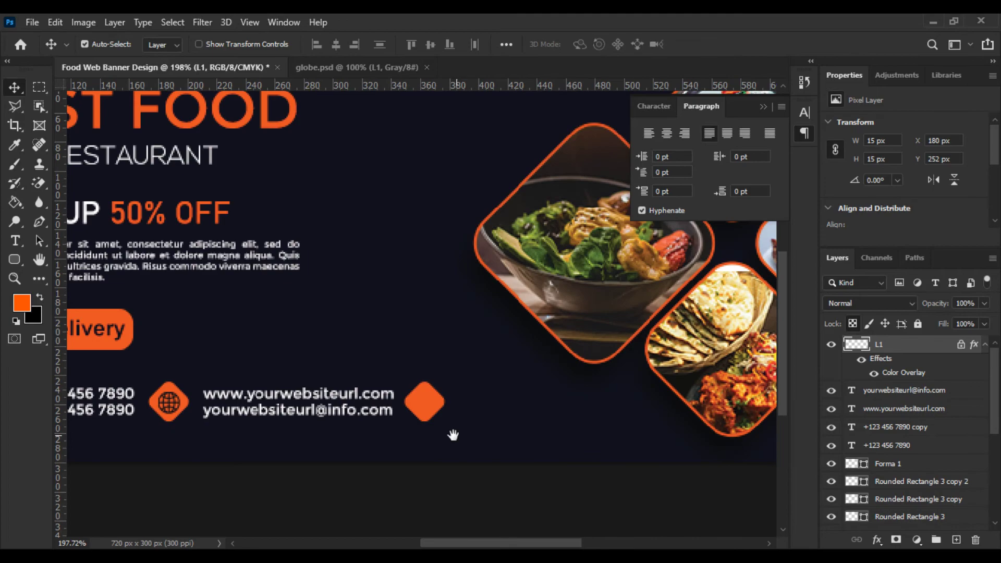
pyautogui.click(380, 397)
pyautogui.scroll(-2, 438, 400)
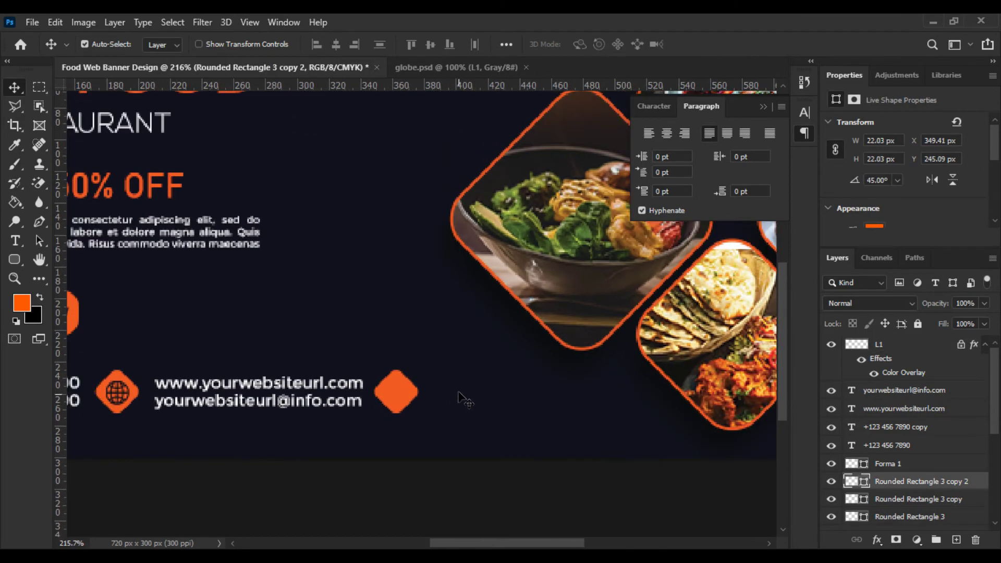
pyautogui.click(32, 22)
pyautogui.click(47, 49)
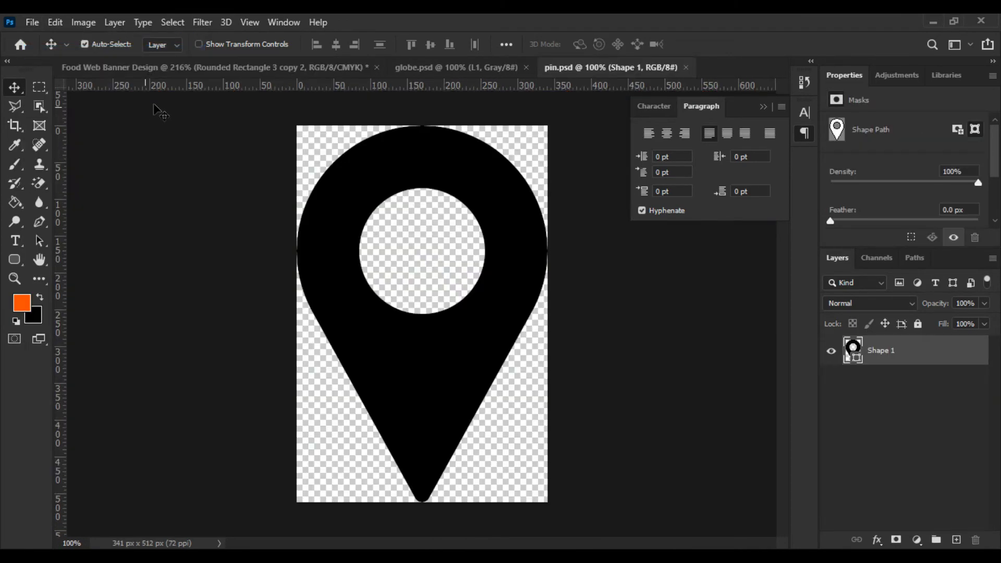
pyautogui.moveTo(437, 167); pyautogui.dragTo(431, 406)
# Scale the location pin down proportionally to fit inside the last contact diamond and centre it there.
pyautogui.hotkey('ctrl', 't')
pyautogui.hotkey('ctrl', '0')
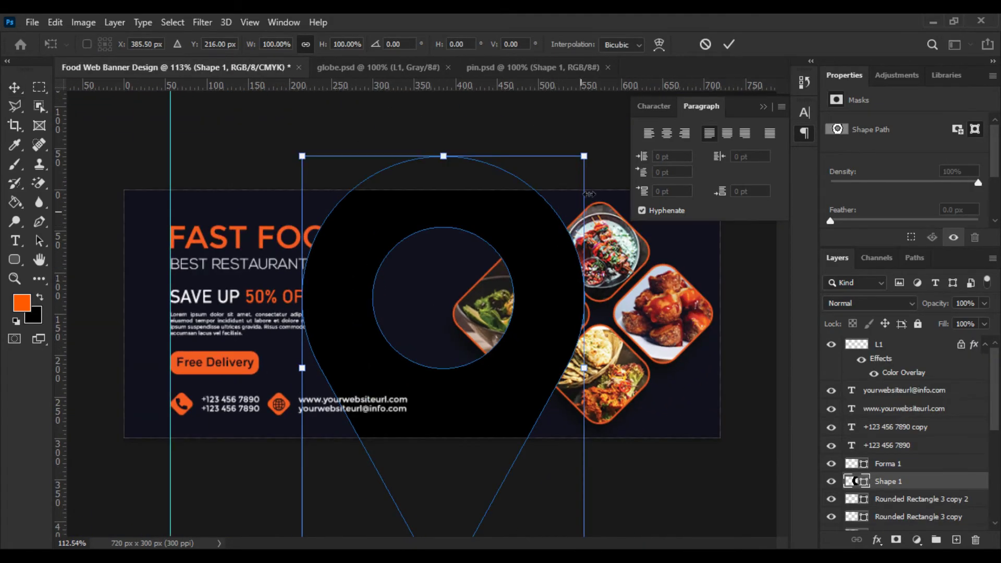
pyautogui.moveTo(585, 159); pyautogui.dragTo(457, 312)
pyautogui.scroll(6, 443, 397)
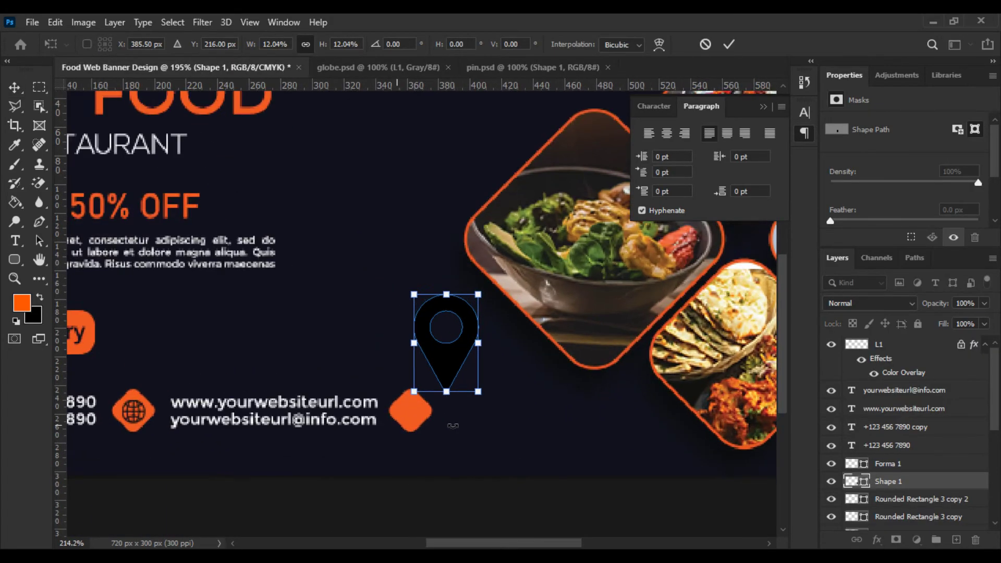
pyautogui.moveTo(424, 249); pyautogui.dragTo(321, 443)
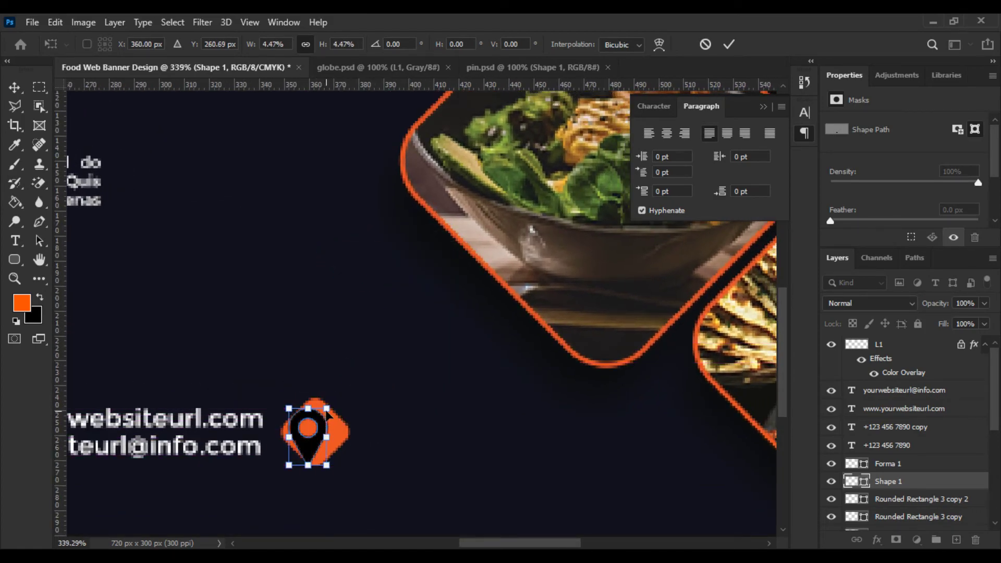
pyautogui.moveTo(327, 406); pyautogui.dragTo(343, 439)
pyautogui.press('Return')
# Change the location pin's fill to the banner's dark background colour 0d0f1d.
pyautogui.scroll(-2, 455, 428)
pyautogui.scroll(2, 383, 449)
pyautogui.scroll(-2, 438, 445)
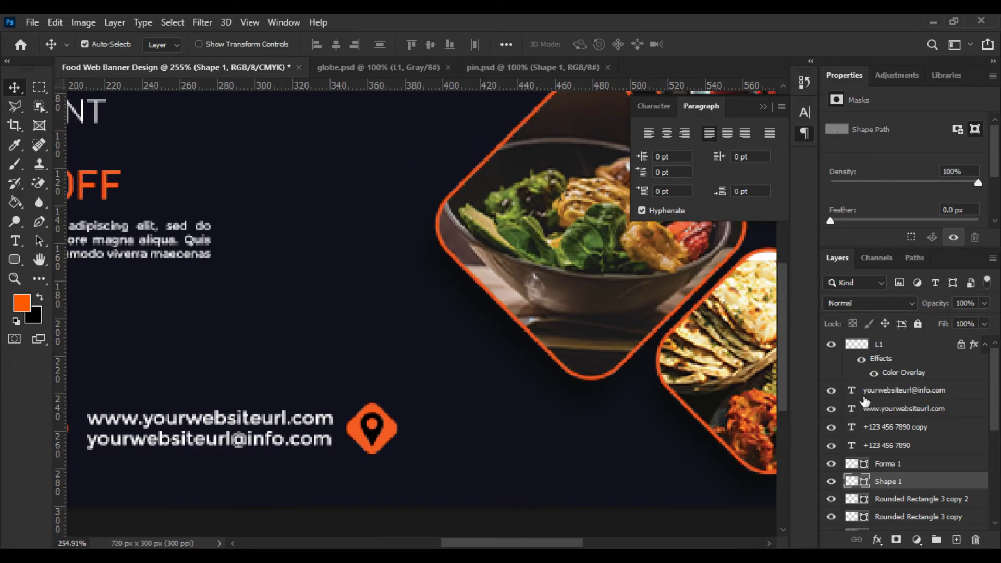
pyautogui.doubleClick(850, 482)
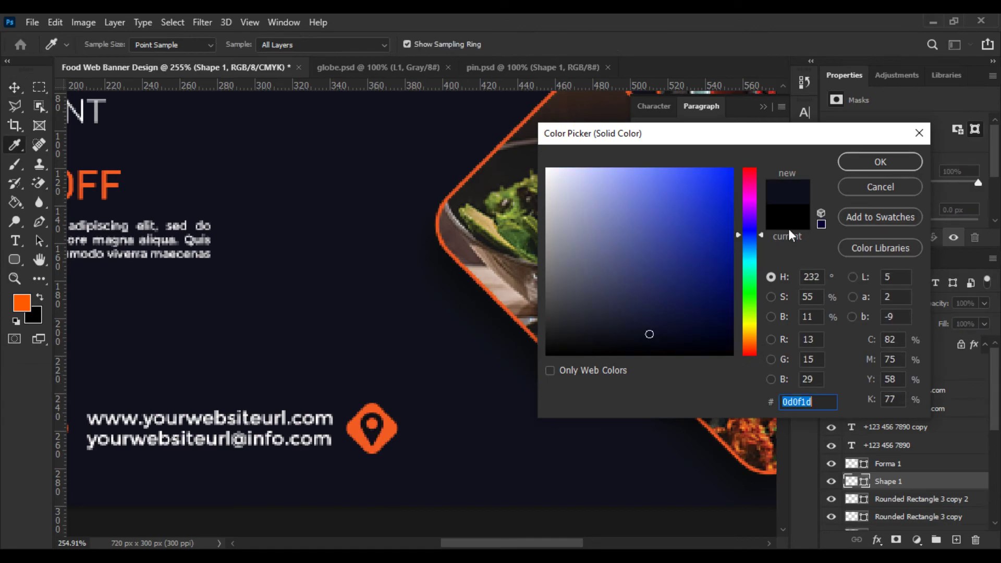
pyautogui.click(858, 163)
# Duplicate the website and e-mail lines to the right of the pin diamond, at X 385.95 px on the same height.
pyautogui.scroll(-2, 481, 358)
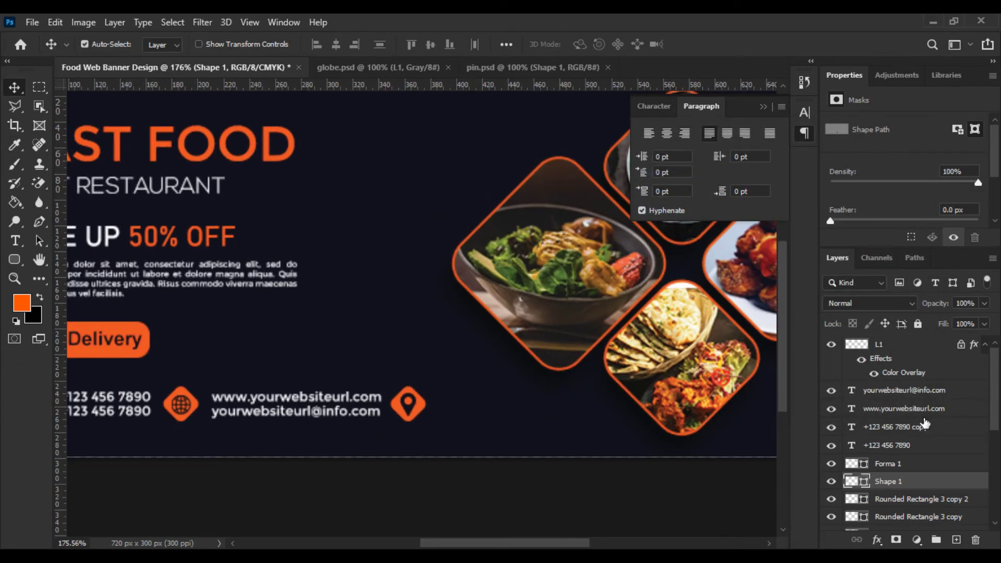
pyautogui.click(905, 408)
pyautogui.keyDown('ctrl'); pyautogui.click(904, 390); pyautogui.keyUp('ctrl')
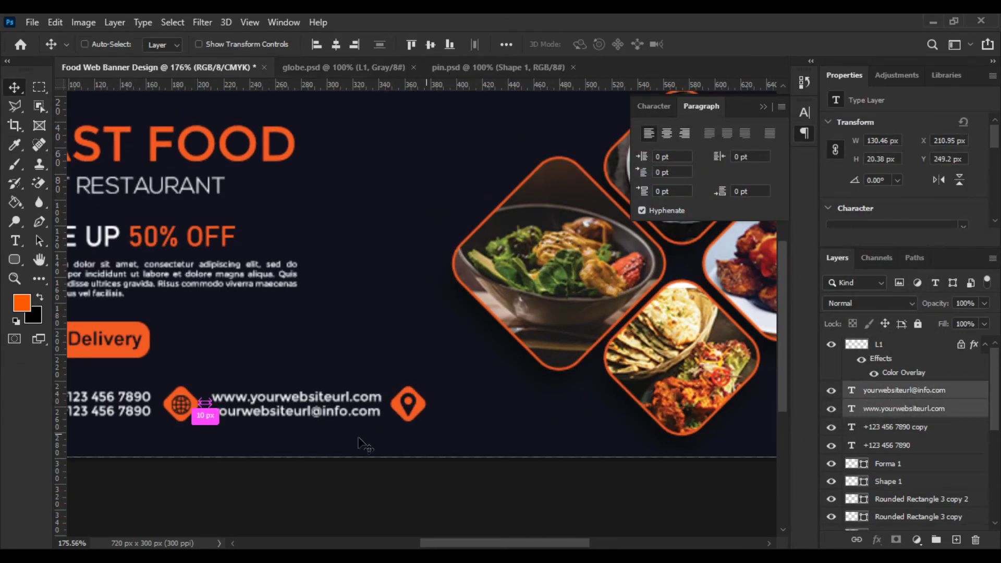
pyautogui.hotkey('ctrl', 't')
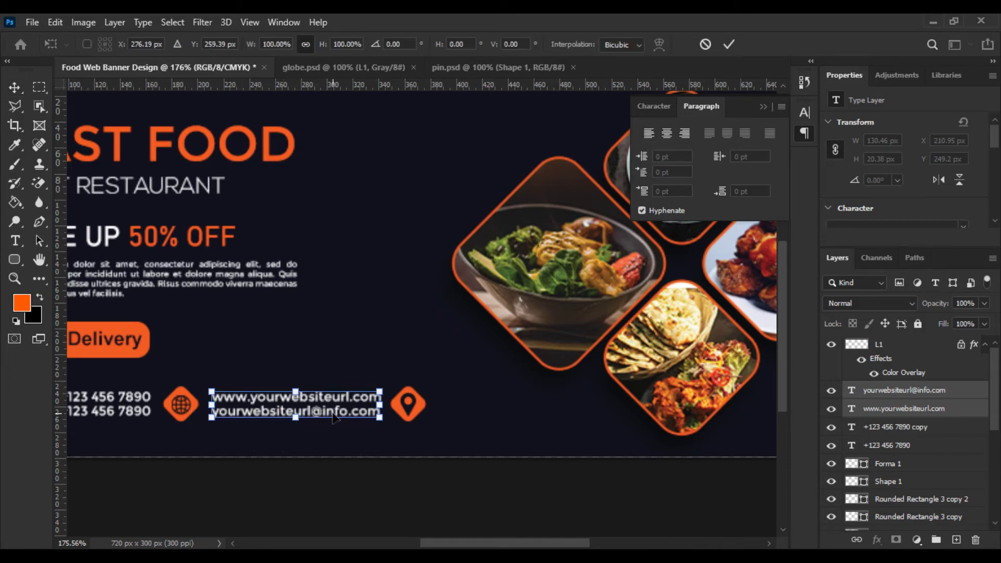
pyautogui.press('Return')
pyautogui.moveTo(356, 418); pyautogui.dragTo(562, 471)
pyautogui.scroll(5, 580, 464)
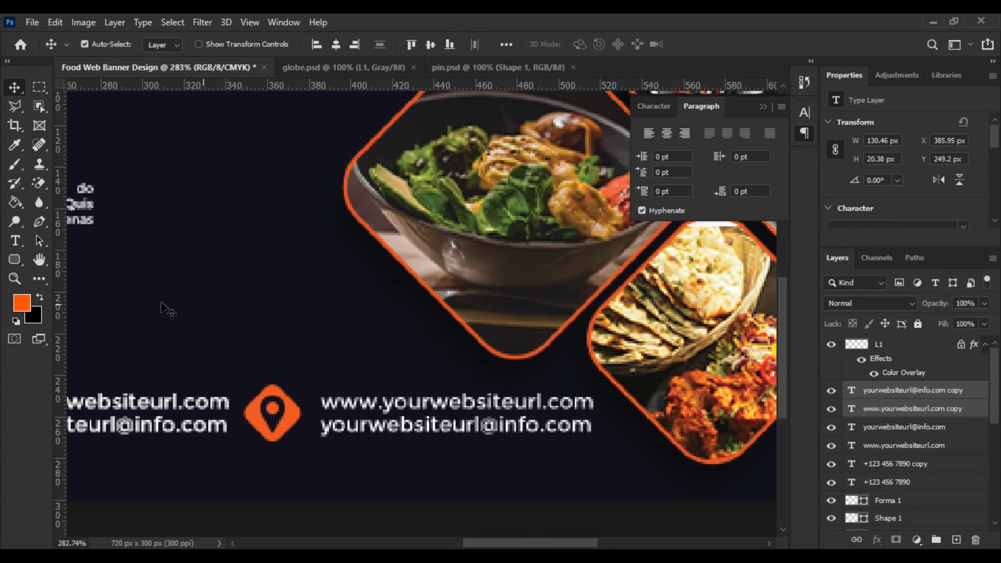
# Replace the upper copied website line with the street address line.
pyautogui.click(15, 243)
pyautogui.tripleClick(356, 400)
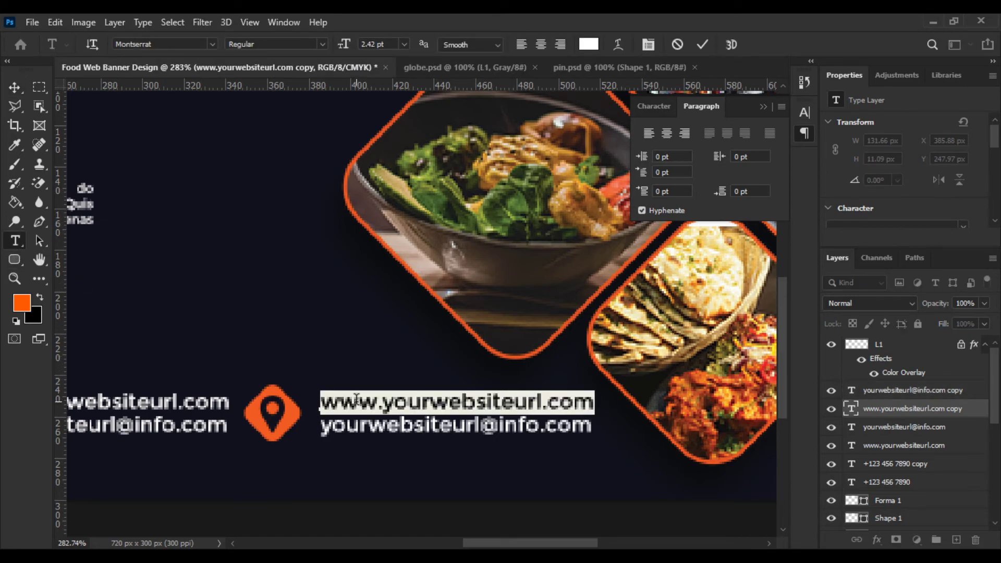
pyautogui.write('You')
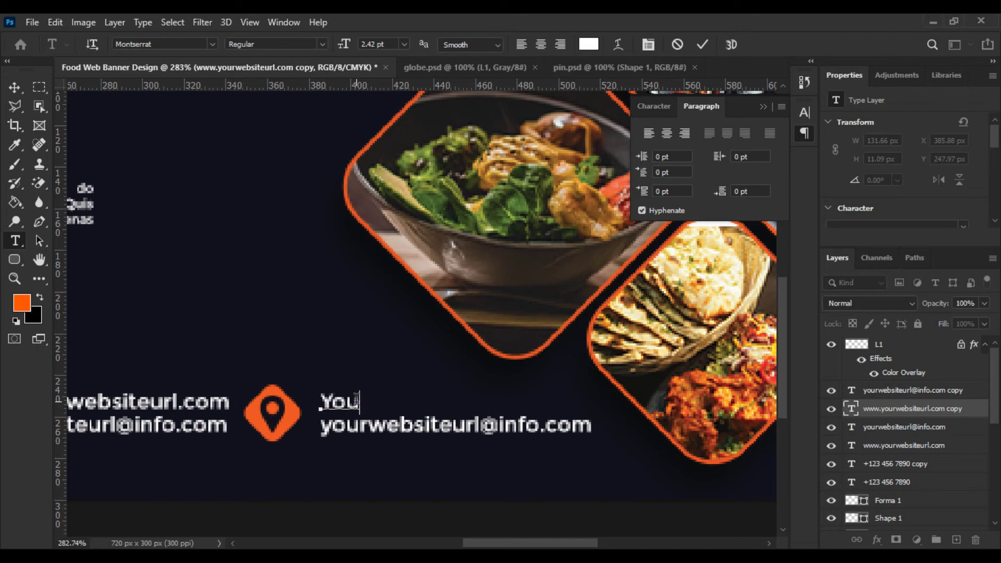
pyautogui.write('r Str')
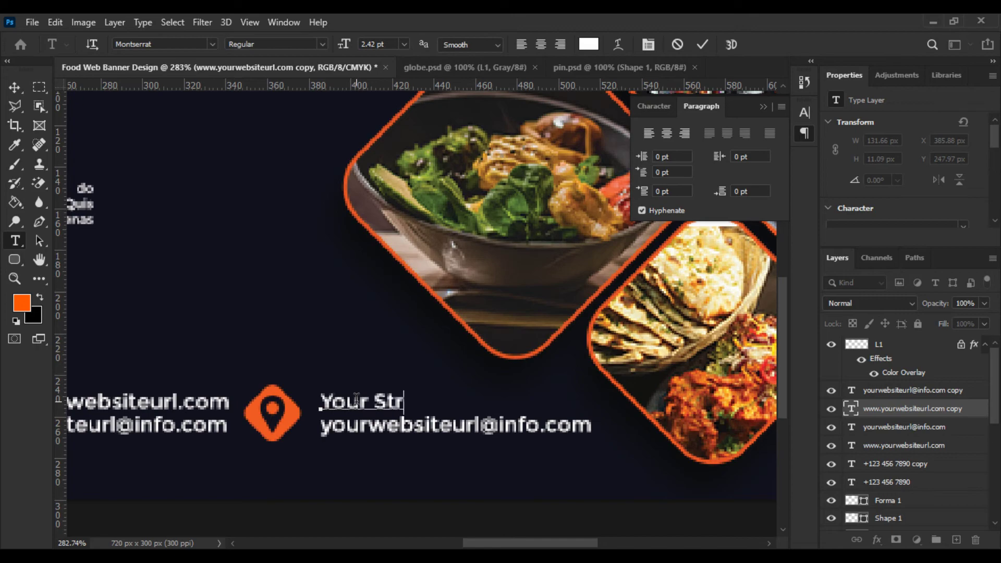
pyautogui.write('eet No 1223')
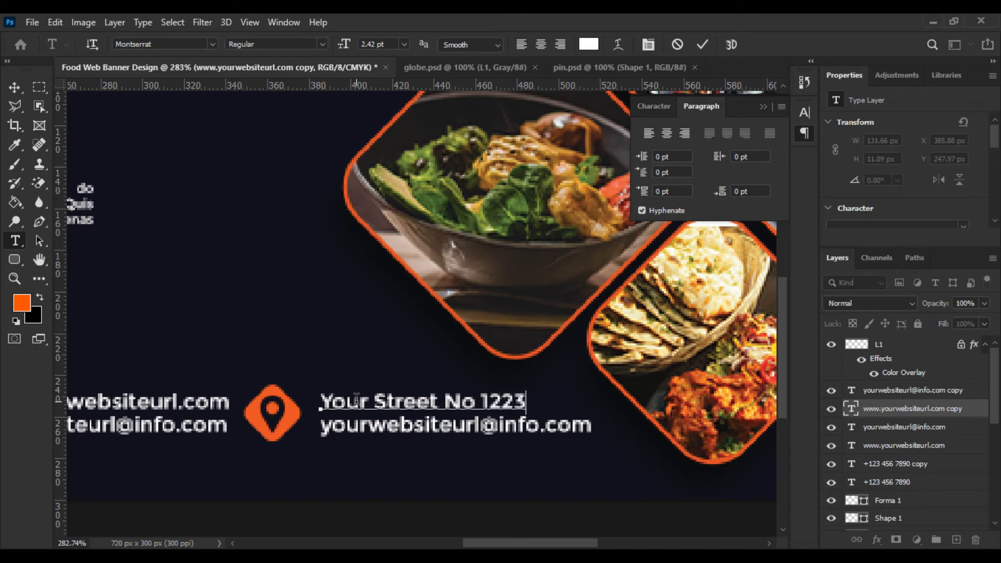
pyautogui.press('BackSpace')
pyautogui.write(', HY')
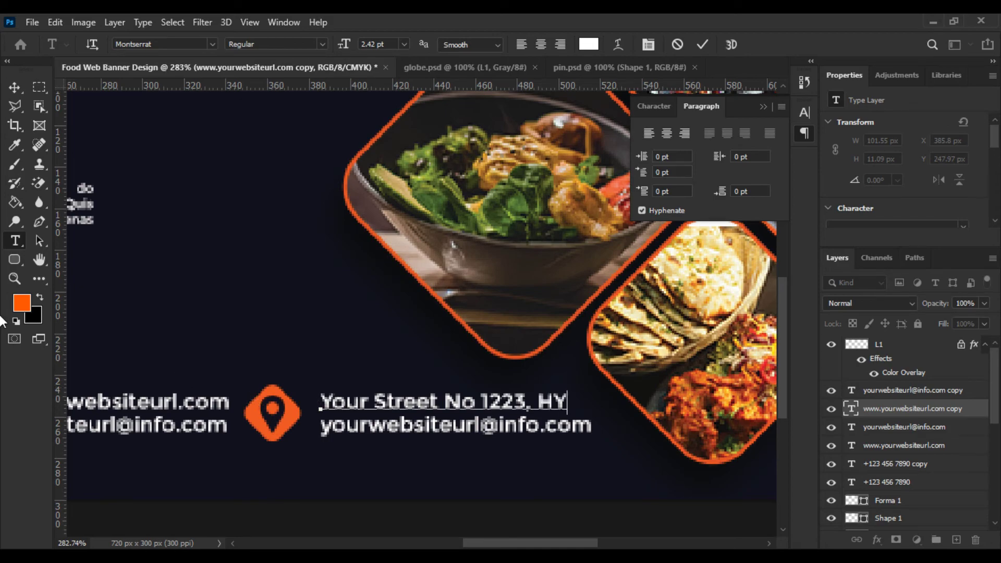
pyautogui.click(877, 391)
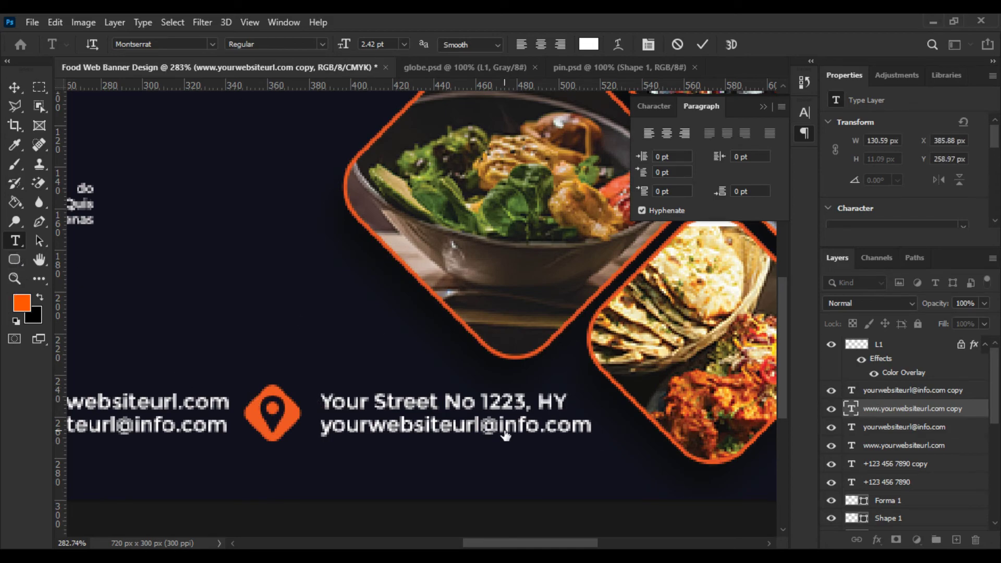
# Replace the lower copied e-mail line with the address's city and country in capitals, ending with an exclamation mark.
pyautogui.click(379, 431)
pyautogui.hotkey('ctrl', 'a')
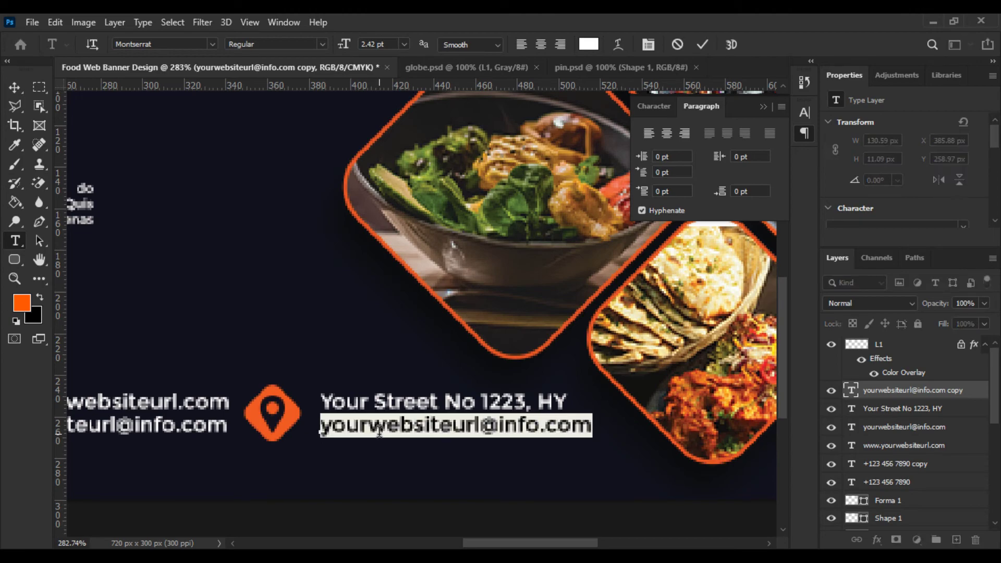
pyautogui.write('n')
pyautogui.press('BackSpace')
pyautogui.write('NEWW')
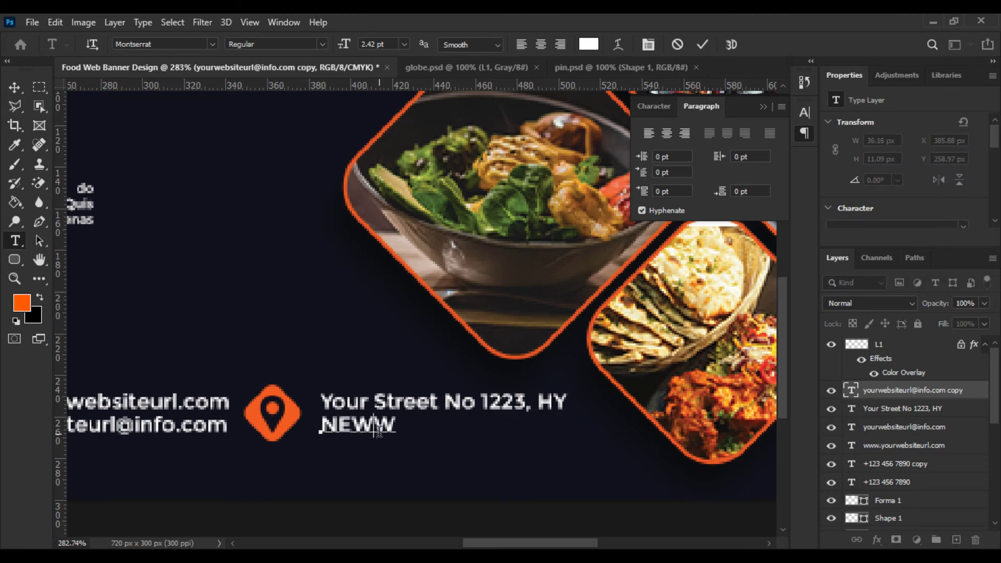
pyautogui.press('BackSpace')
pyautogui.write('YORK US')
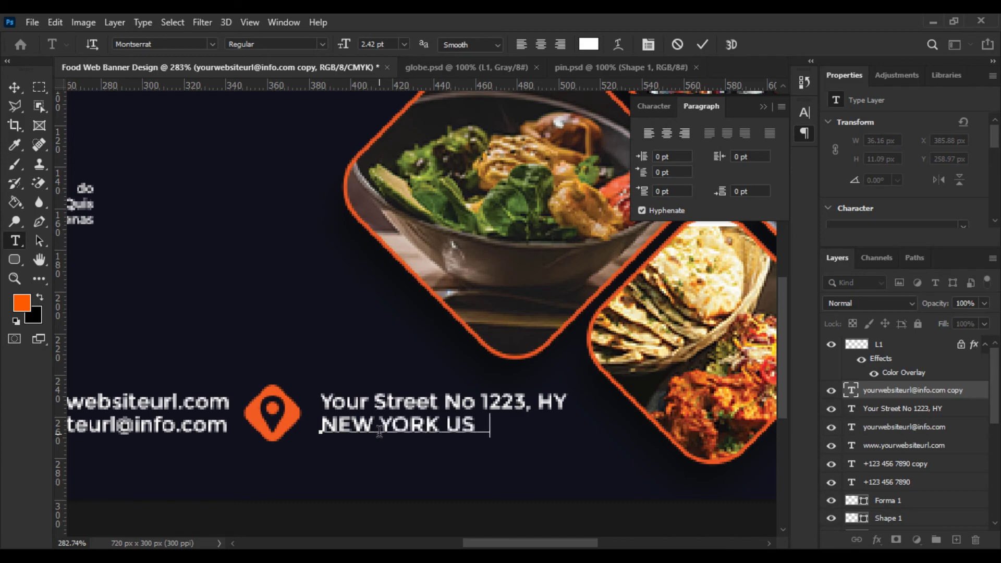
pyautogui.write('A!')
pyautogui.click(15, 87)
pyautogui.scroll(-2, 579, 331)
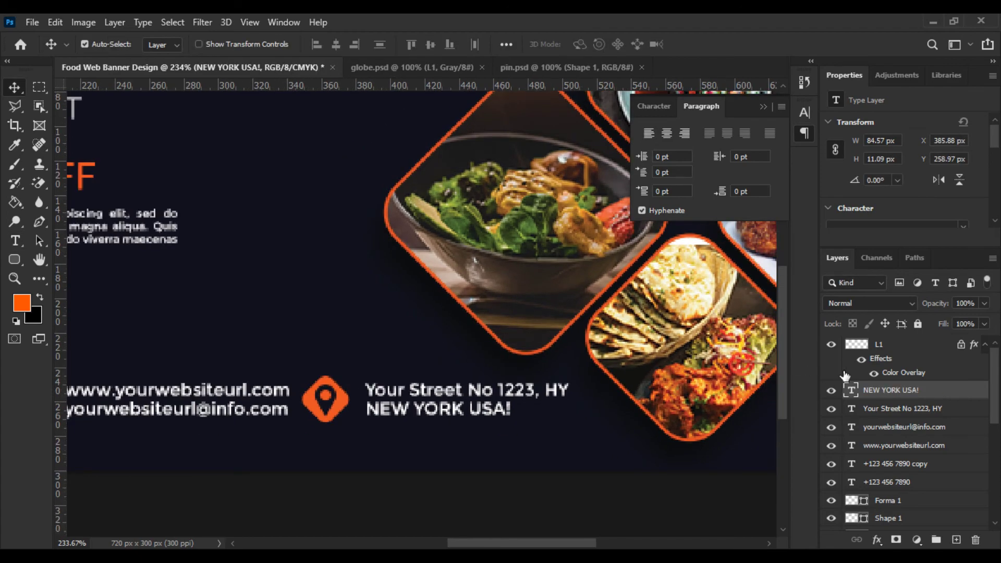
pyautogui.click(900, 357)
pyautogui.scroll(-3, 900, 397)
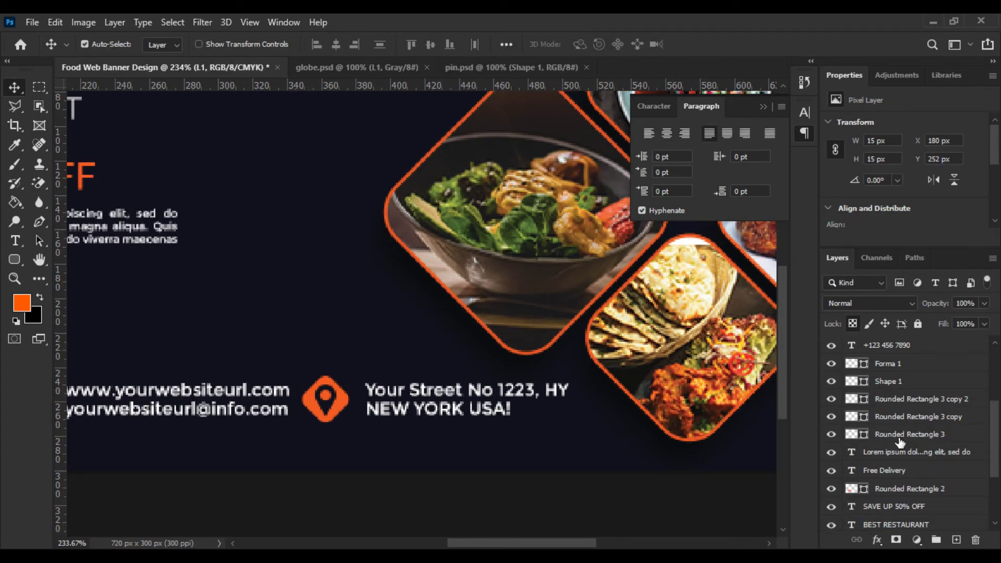
pyautogui.keyDown('shift'); pyautogui.click(899, 438); pyautogui.keyUp('shift')
pyautogui.scroll(-3, 530, 420)
pyautogui.hotkey('ctrl', 't')
pyautogui.scroll(-2, 448, 404)
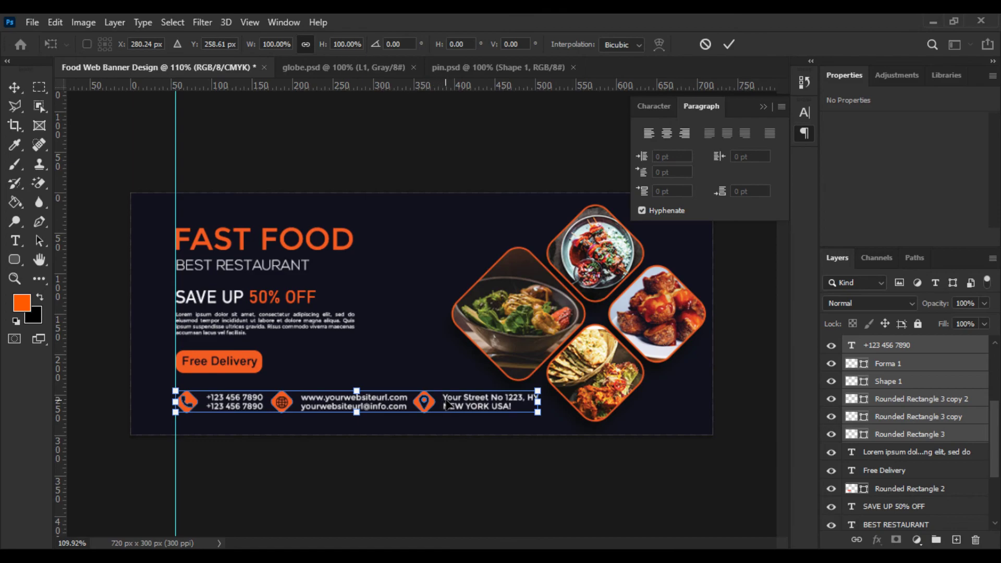
pyautogui.scroll(-3, 921, 454)
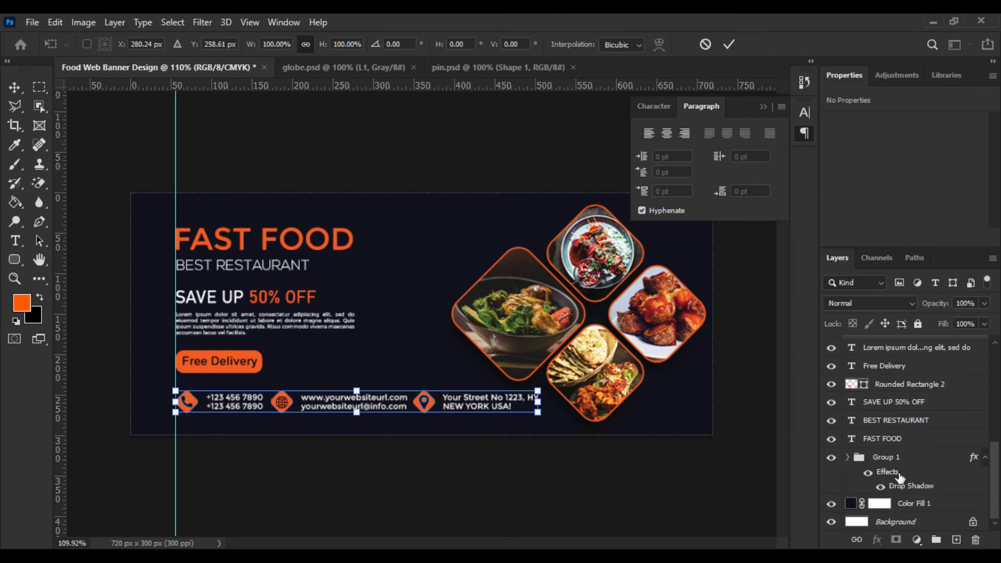
pyautogui.keyDown('shift'); pyautogui.click(901, 466); pyautogui.keyUp('shift')
pyautogui.click(902, 463)
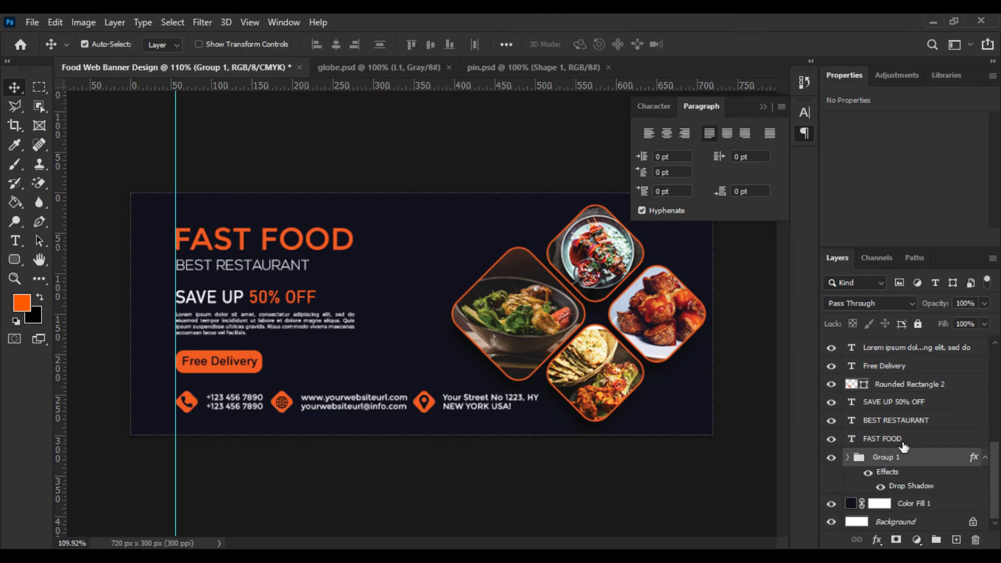
# Move all the headings, the paragraph, the Free Delivery button and the contact row together 25 px to the left, keeping their height.
pyautogui.click(905, 445)
pyautogui.scroll(5, 933, 455)
pyautogui.scroll(-5, 934, 455)
pyautogui.scroll(5, 934, 456)
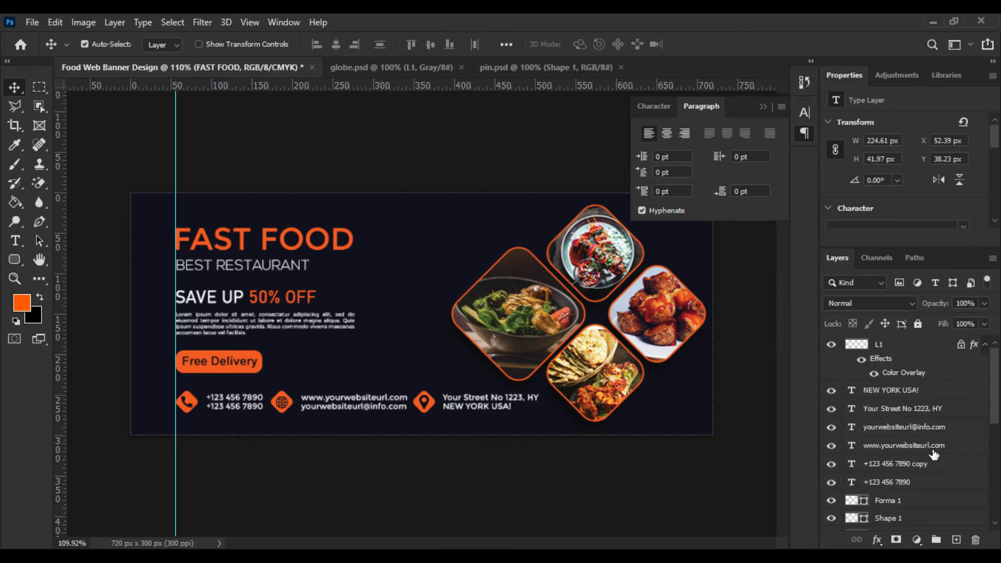
pyautogui.keyDown('shift'); pyautogui.click(912, 345); pyautogui.keyUp('shift')
pyautogui.hotkey('ctrl', 't')
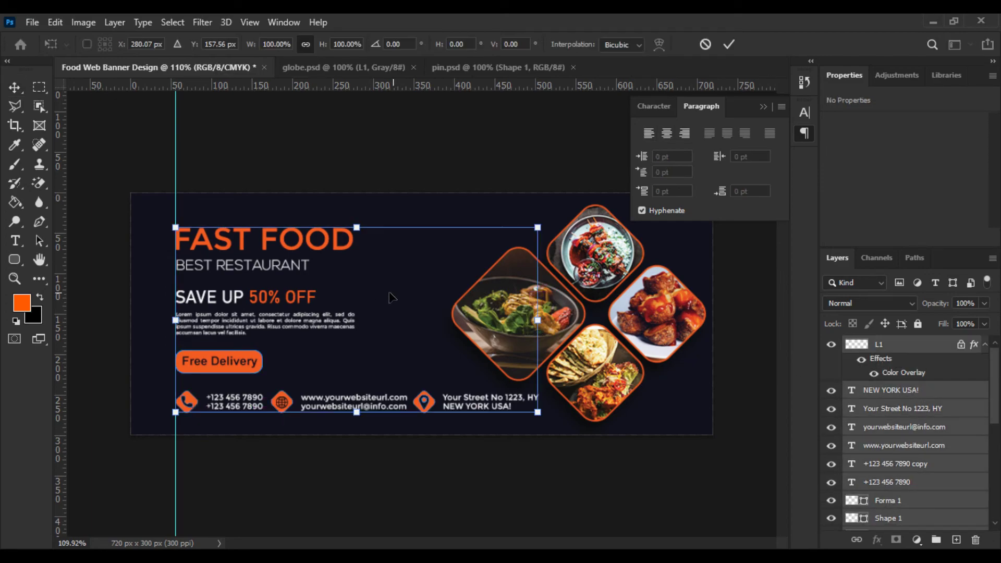
pyautogui.moveTo(391, 297); pyautogui.dragTo(380, 297)
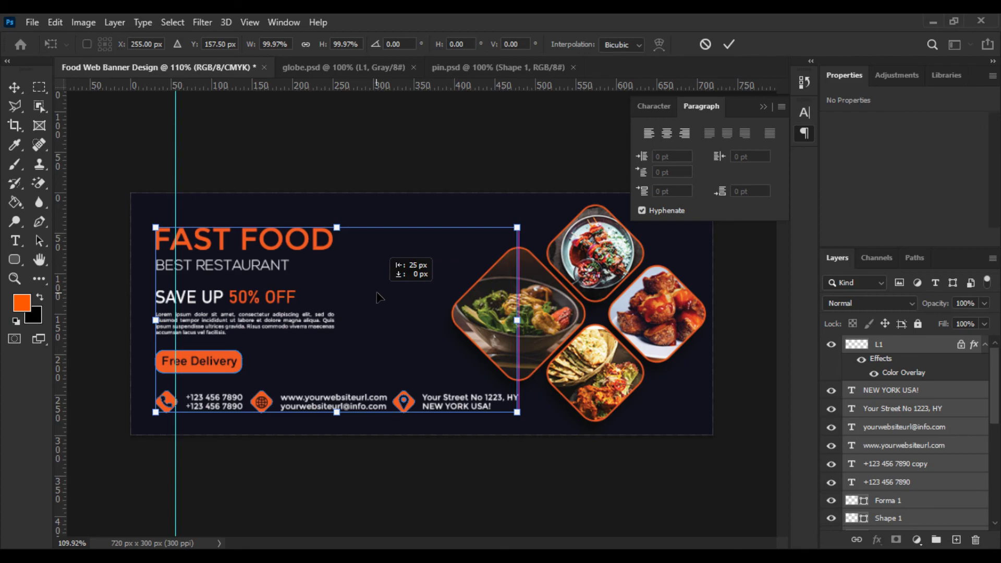
pyautogui.press('Return')
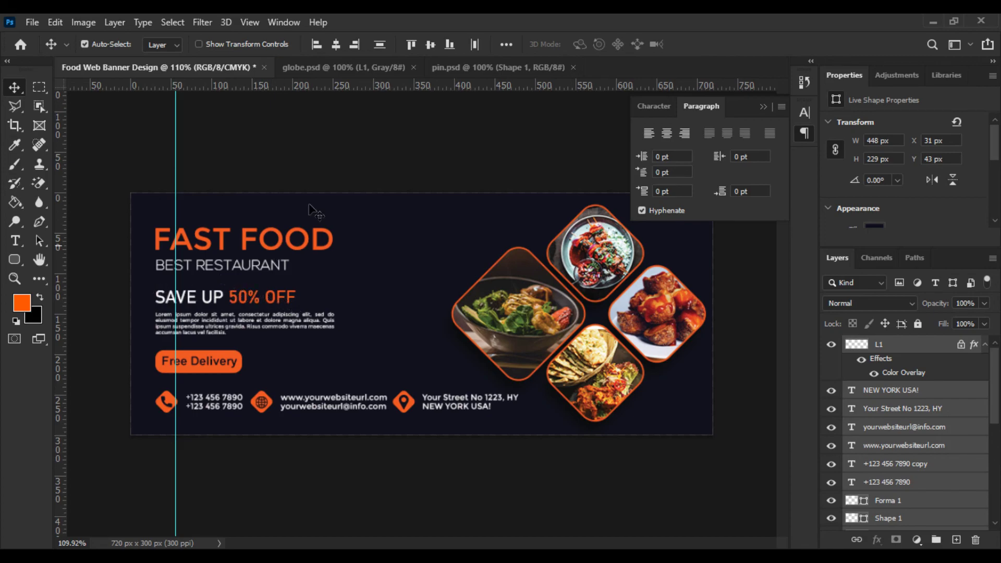
# Add a horizontal guide across the banner just below its vertical middle, at about Y 160 px.
pyautogui.moveTo(380, 87); pyautogui.dragTo(409, 323)
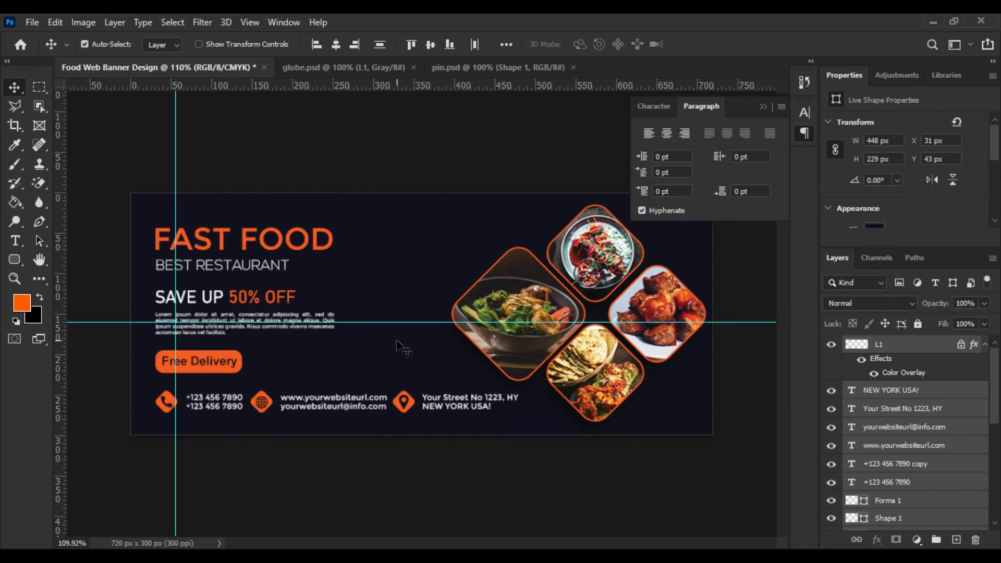